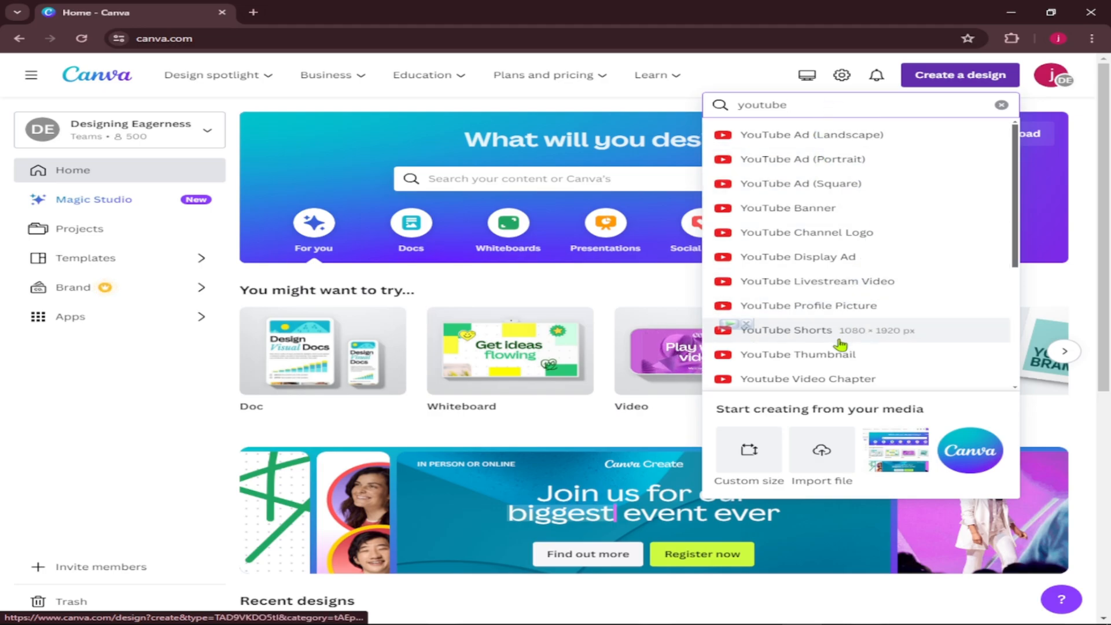
# Create a new blank YouTube Thumbnail design at 1280 × 720 px.
pyautogui.scroll(-1, 876, 301)
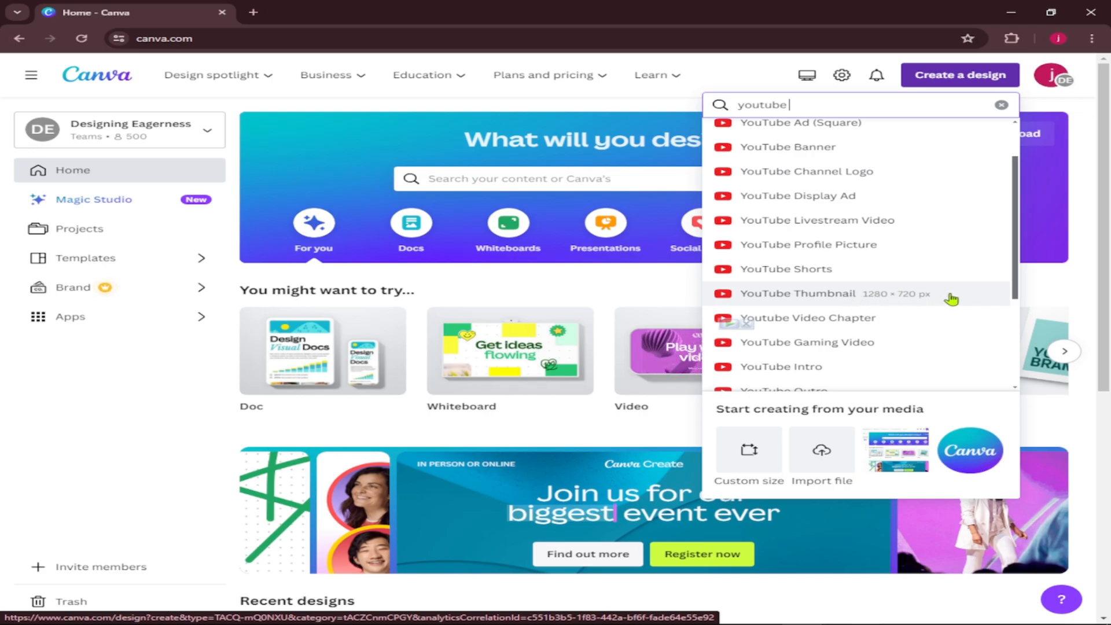
pyautogui.click(812, 296)
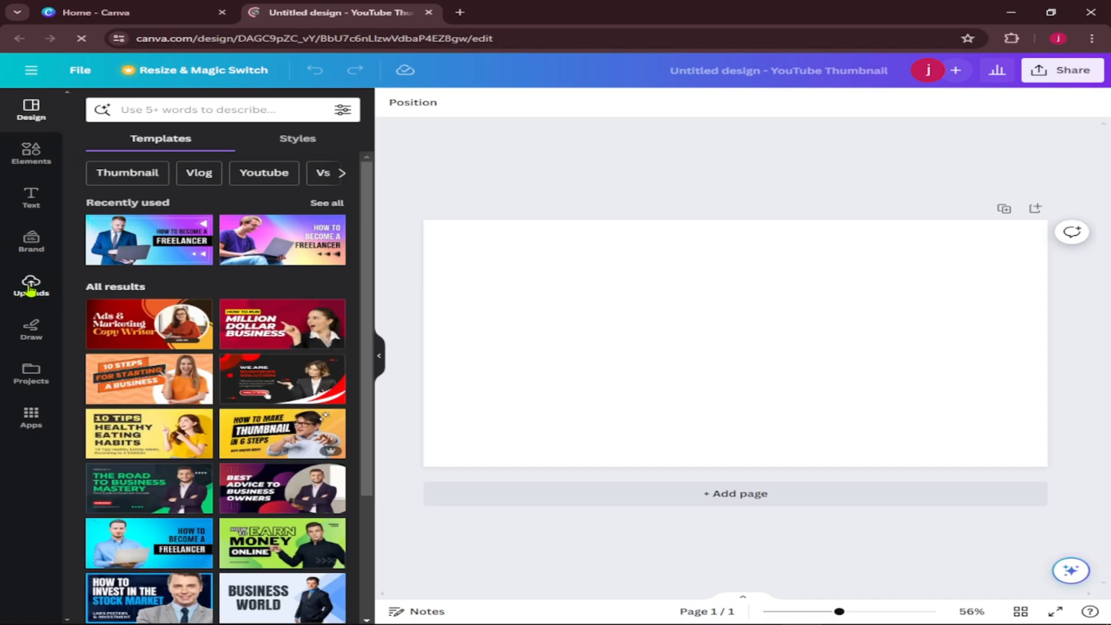
# Upload the images Untitled design (8), (7), (6) and (3) from the Downloads folder.
pyautogui.click(30, 285)
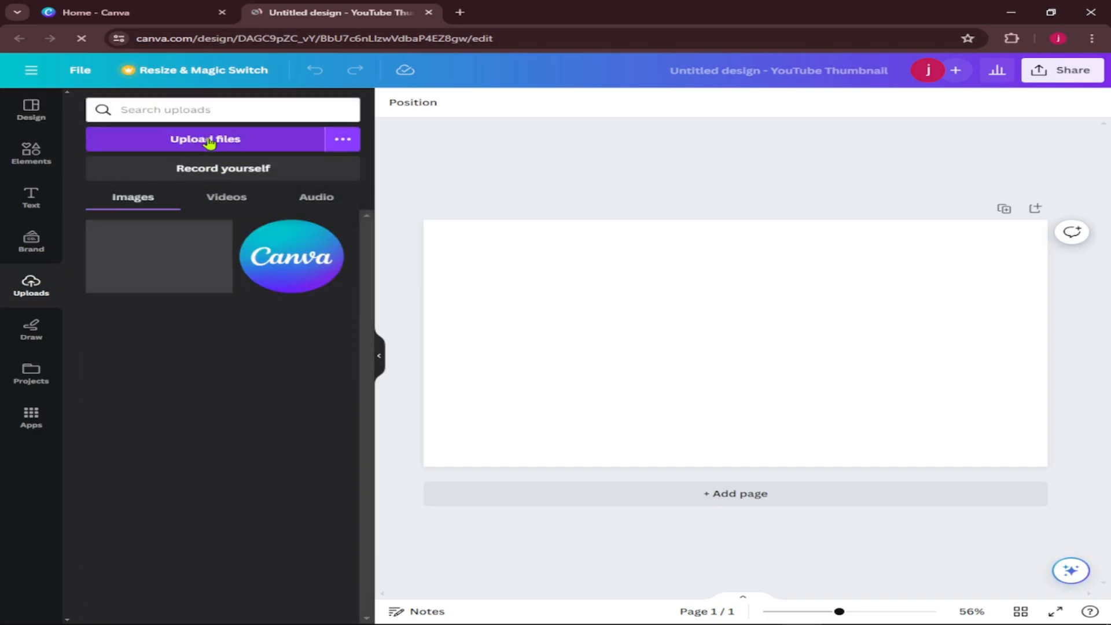
pyautogui.click(209, 142)
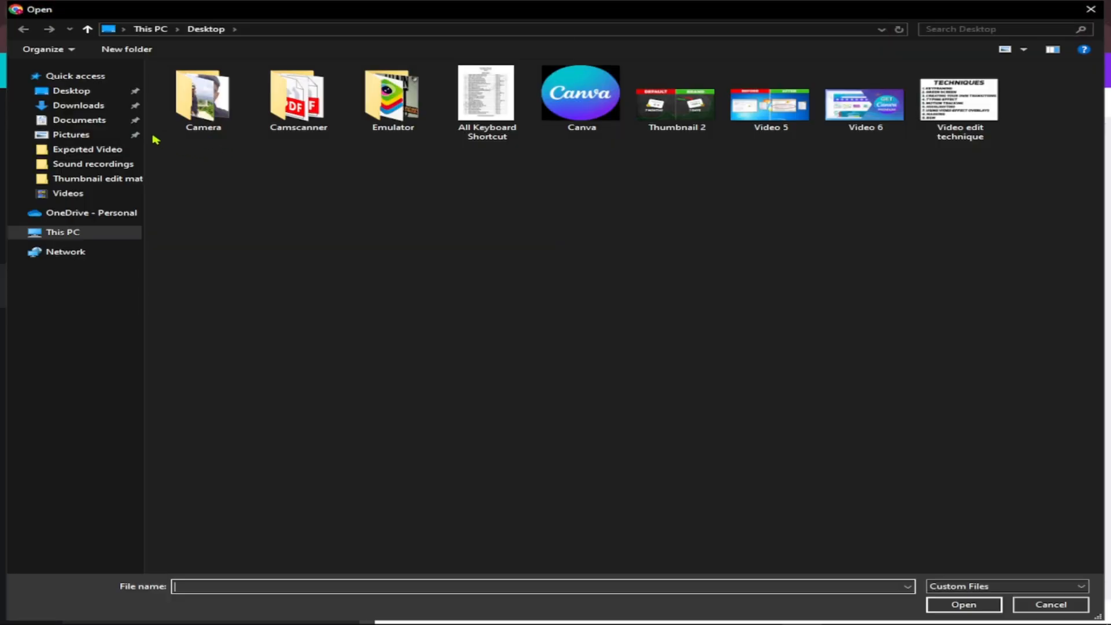
pyautogui.click(91, 105)
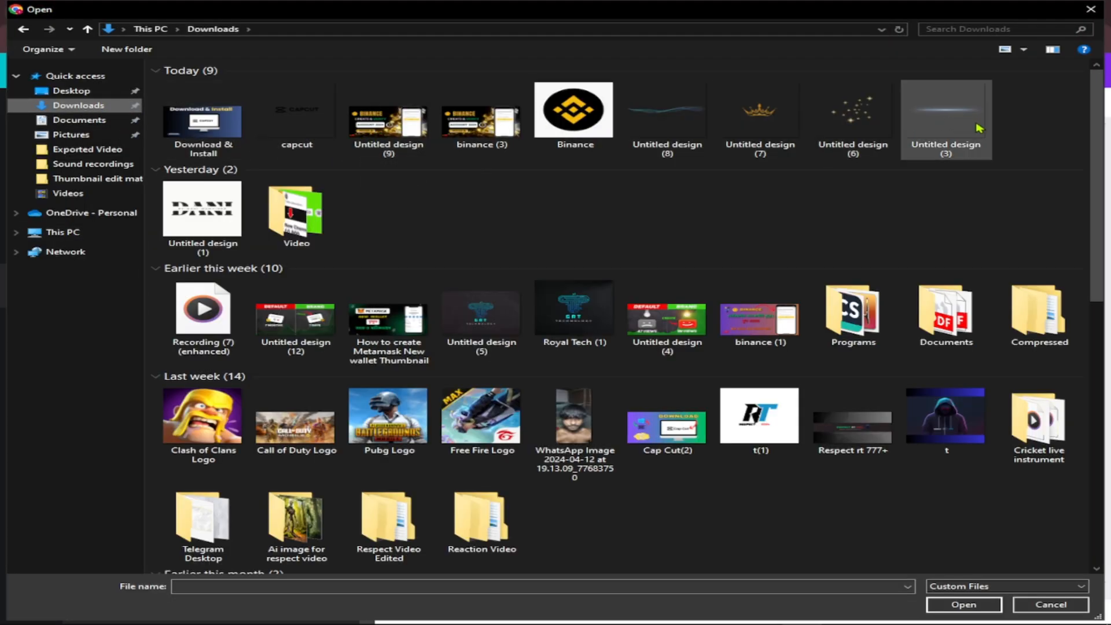
pyautogui.moveTo(1029, 135); pyautogui.dragTo(660, 129)
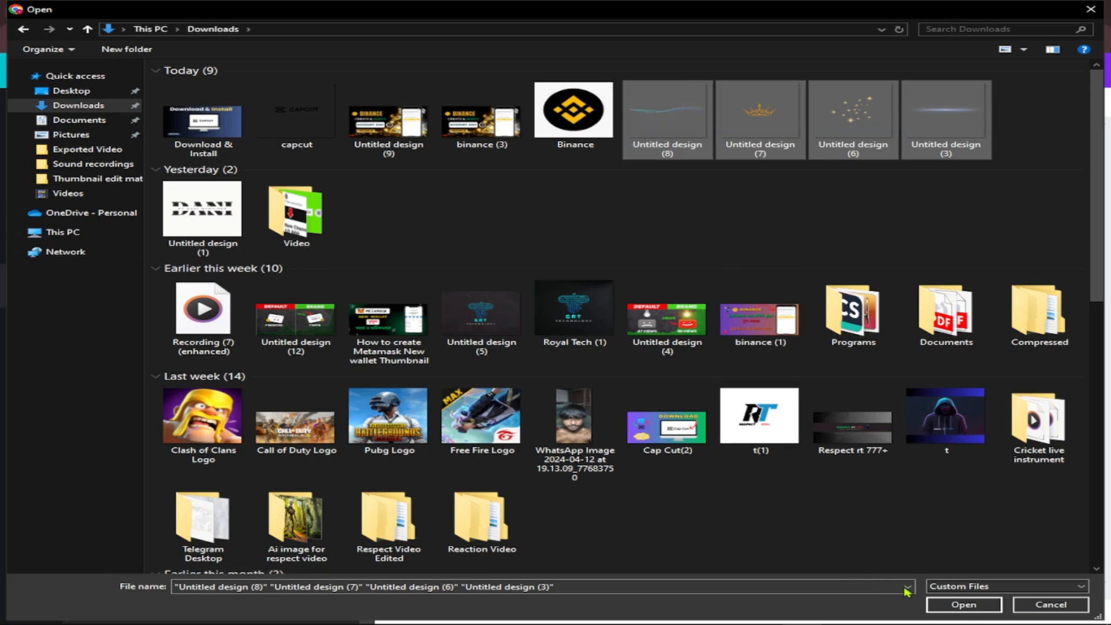
pyautogui.click(964, 604)
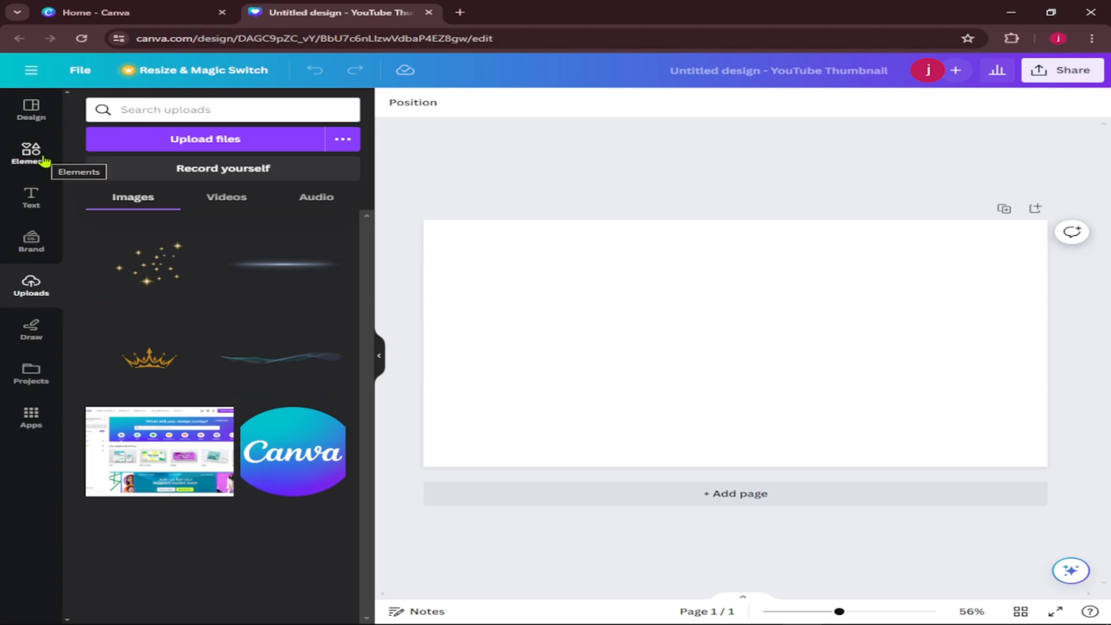
# Search the elements for "canva" and add the cyan-to-purple gradient graphic from the first row of graphics to the page.
pyautogui.click(673, 332)
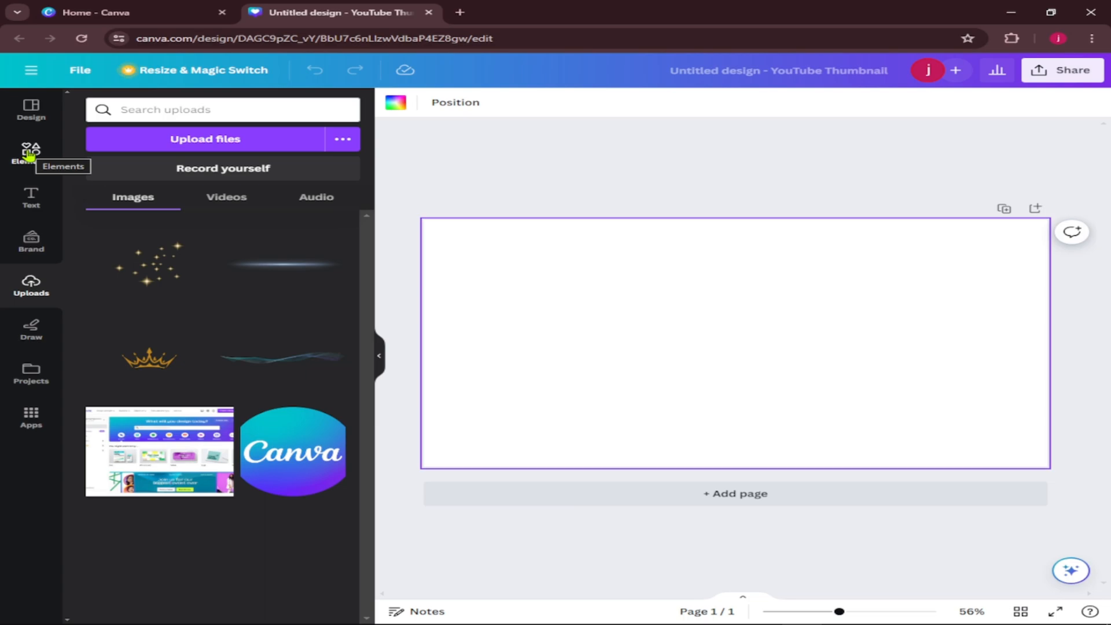
pyautogui.click(29, 154)
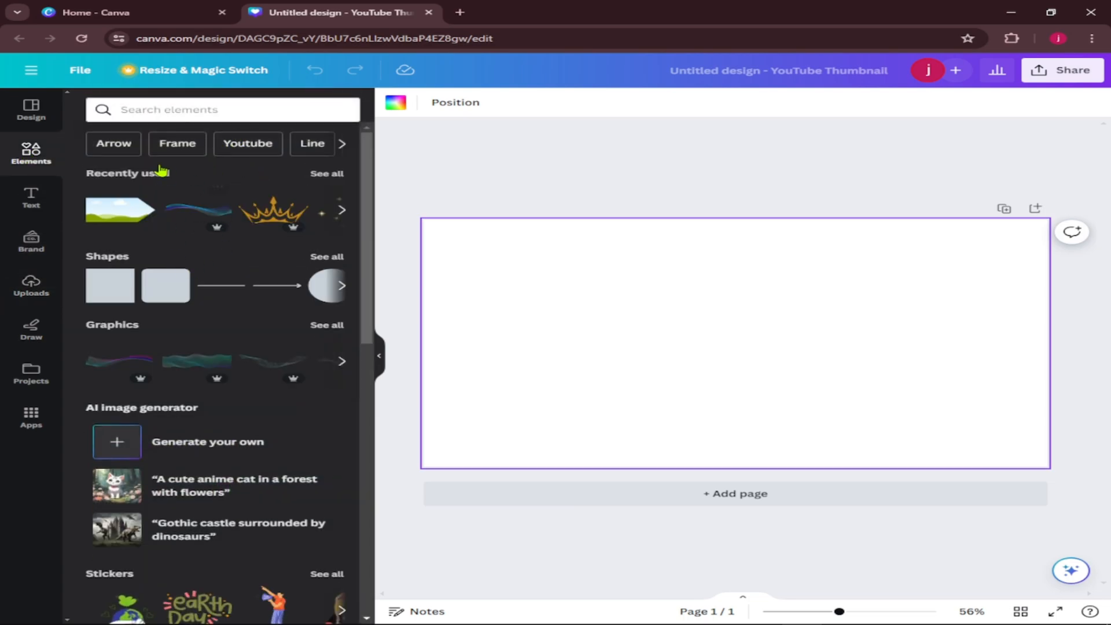
pyautogui.click(182, 108)
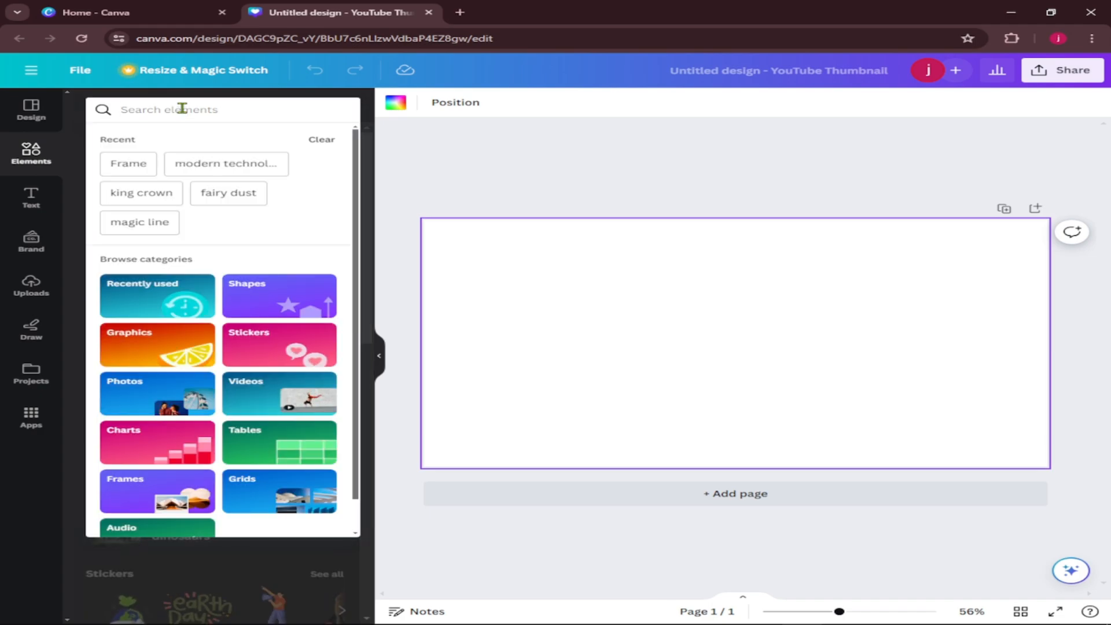
pyautogui.write('canv')
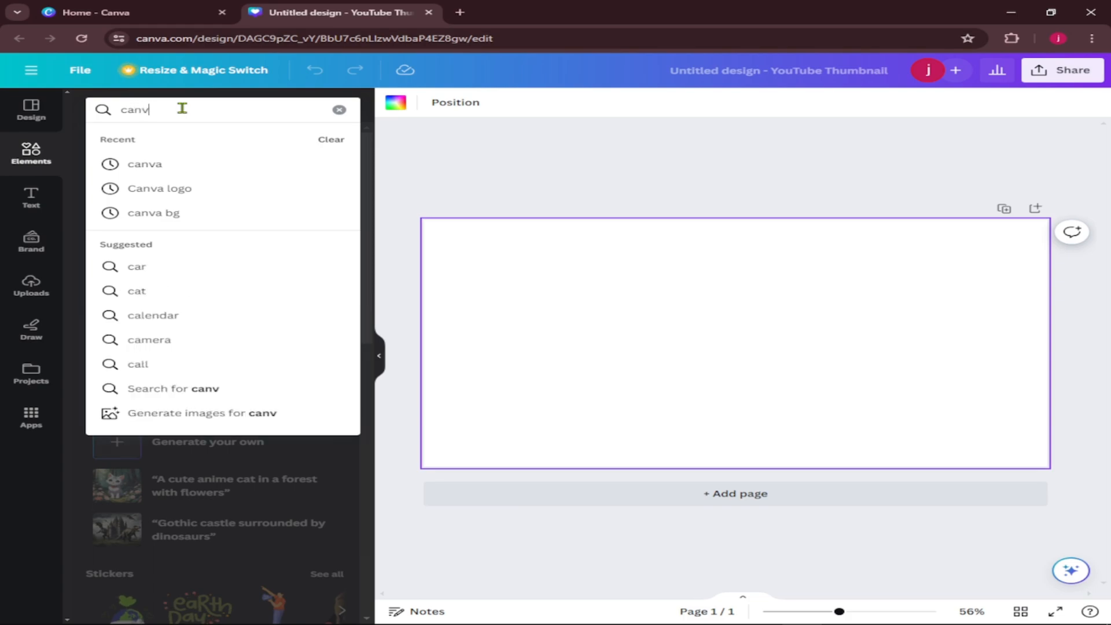
pyautogui.write('a')
pyautogui.press('Return')
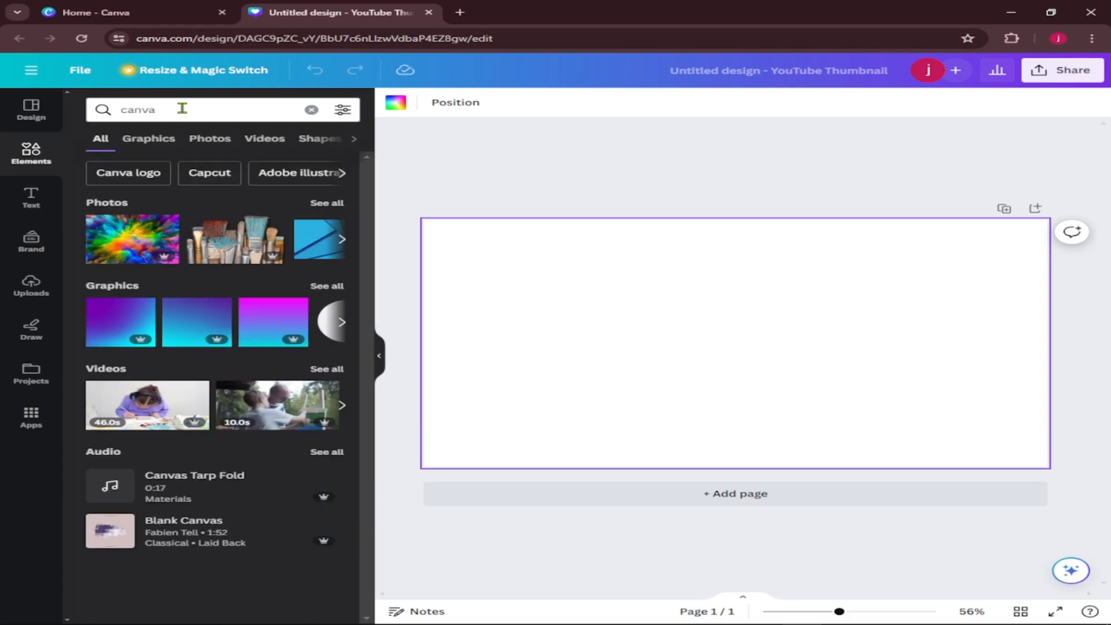
pyautogui.click(334, 287)
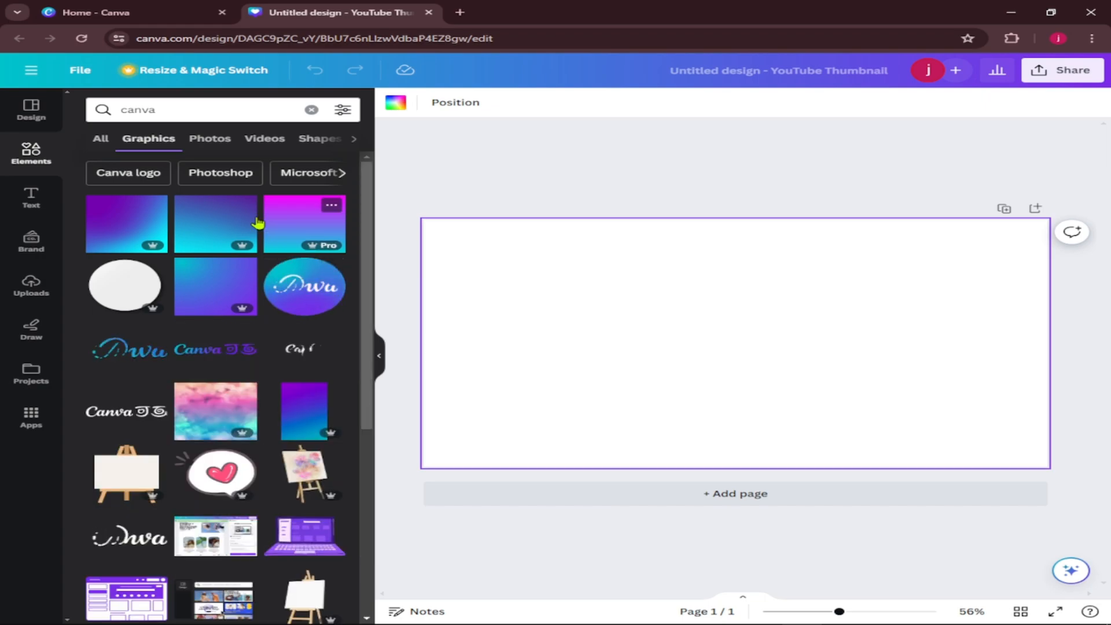
pyautogui.click(215, 225)
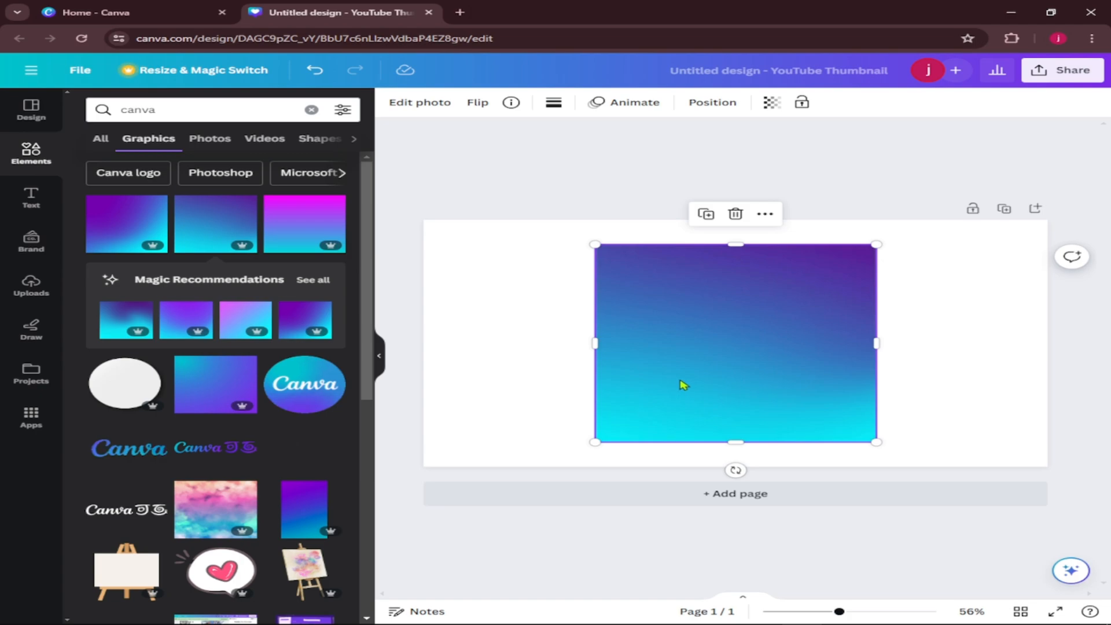
# Enlarge and position the gradient graphic so it covers the whole page as background, and lock it.
pyautogui.moveTo(596, 443); pyautogui.dragTo(386, 585)
pyautogui.moveTo(877, 243); pyautogui.dragTo(1068, 123)
pyautogui.moveTo(829, 289); pyautogui.dragTo(843, 337)
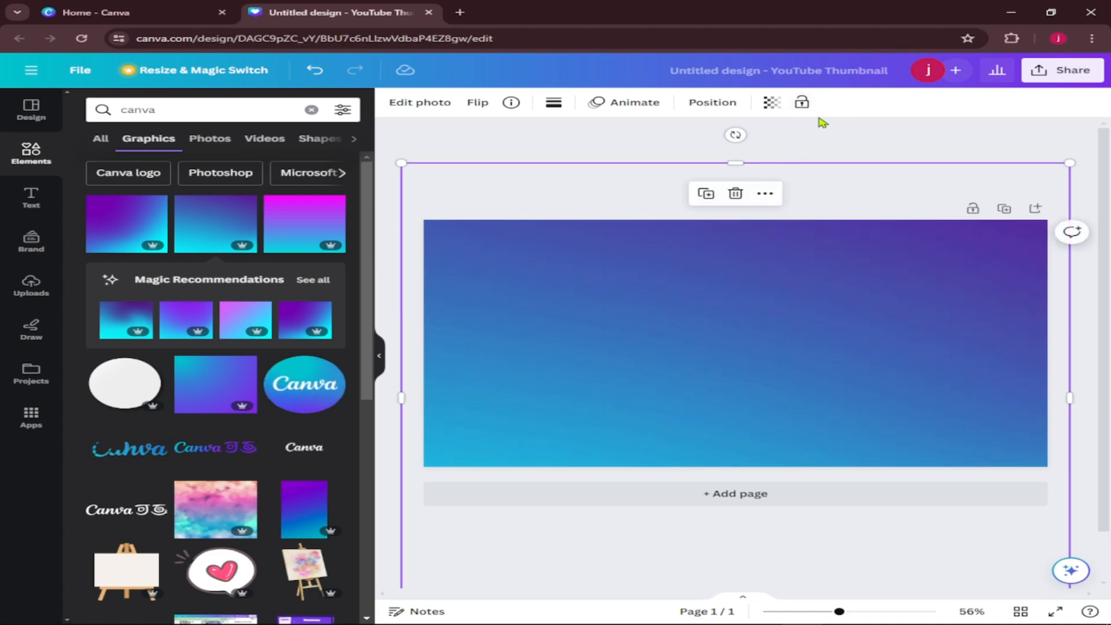
pyautogui.click(802, 105)
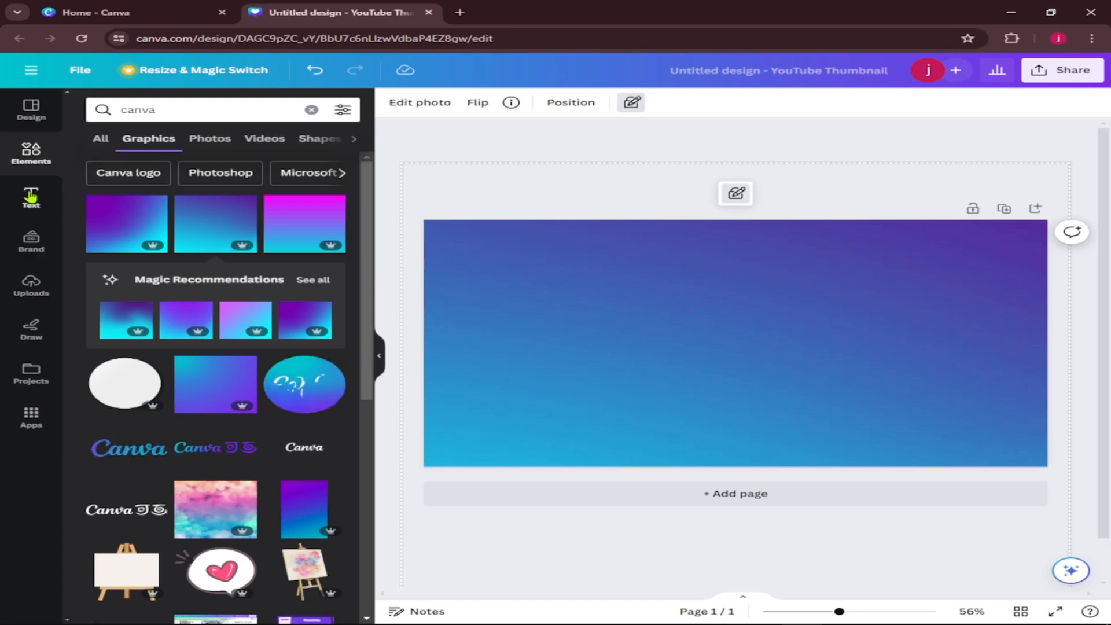
# Try the uploaded thin wave image enlarged across the lower part of the page, and delete it from the design.
pyautogui.click(31, 283)
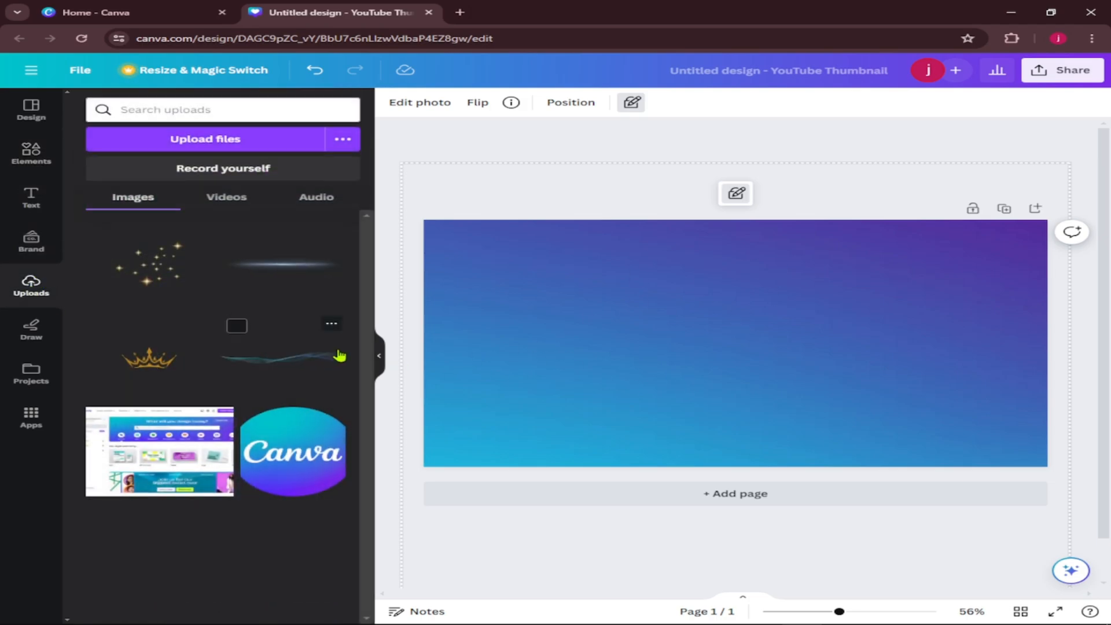
pyautogui.click(274, 364)
pyautogui.moveTo(637, 343)
pyautogui.mouseDown()
pyautogui.moveTo(572, 249)
pyautogui.moveTo(436, 191)
pyautogui.mouseUp()
pyautogui.hotkey('ctrl', 'z')
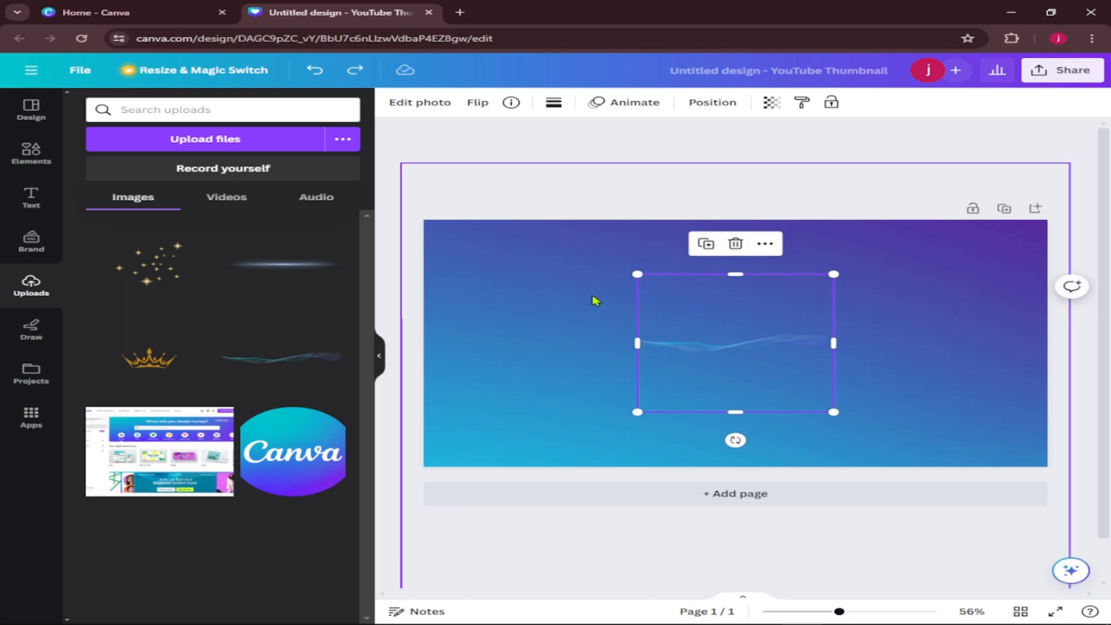
pyautogui.moveTo(637, 274); pyautogui.dragTo(432, 129)
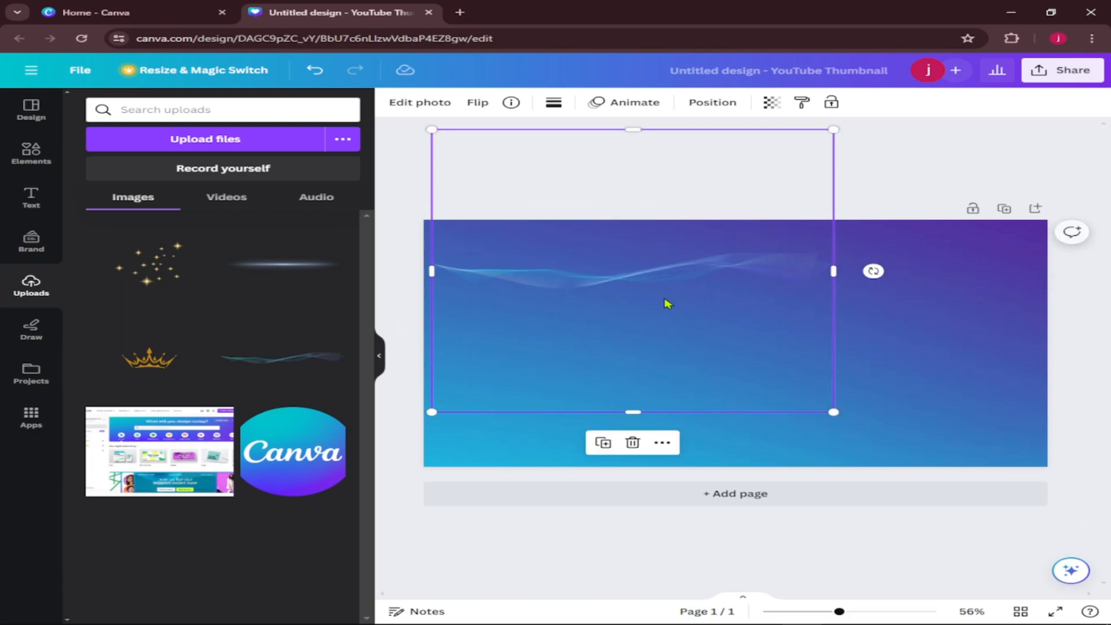
pyautogui.moveTo(654, 272); pyautogui.dragTo(735, 387)
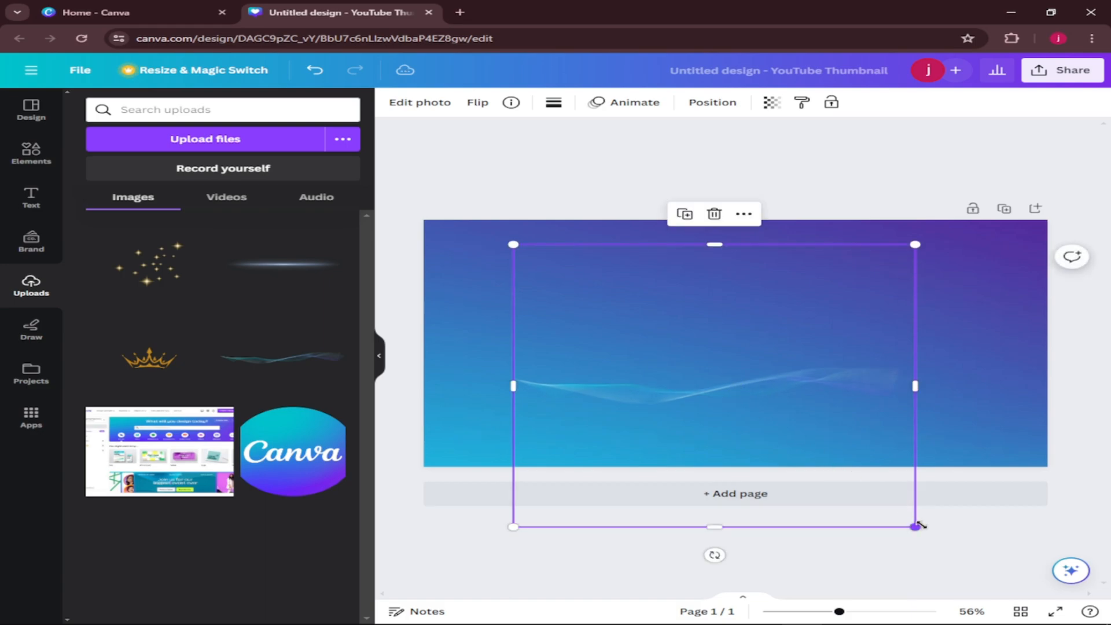
pyautogui.moveTo(946, 571); pyautogui.dragTo(1030, 607)
pyautogui.moveTo(876, 417)
pyautogui.mouseDown()
pyautogui.moveTo(727, 394)
pyautogui.moveTo(741, 412)
pyautogui.moveTo(776, 394)
pyautogui.mouseUp()
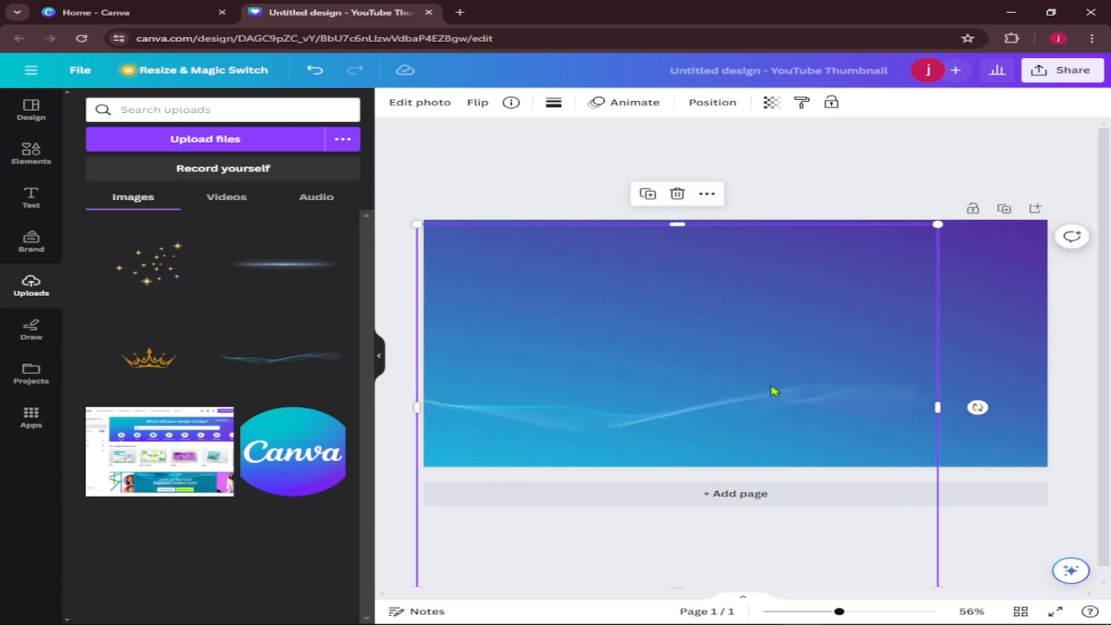
pyautogui.click(677, 195)
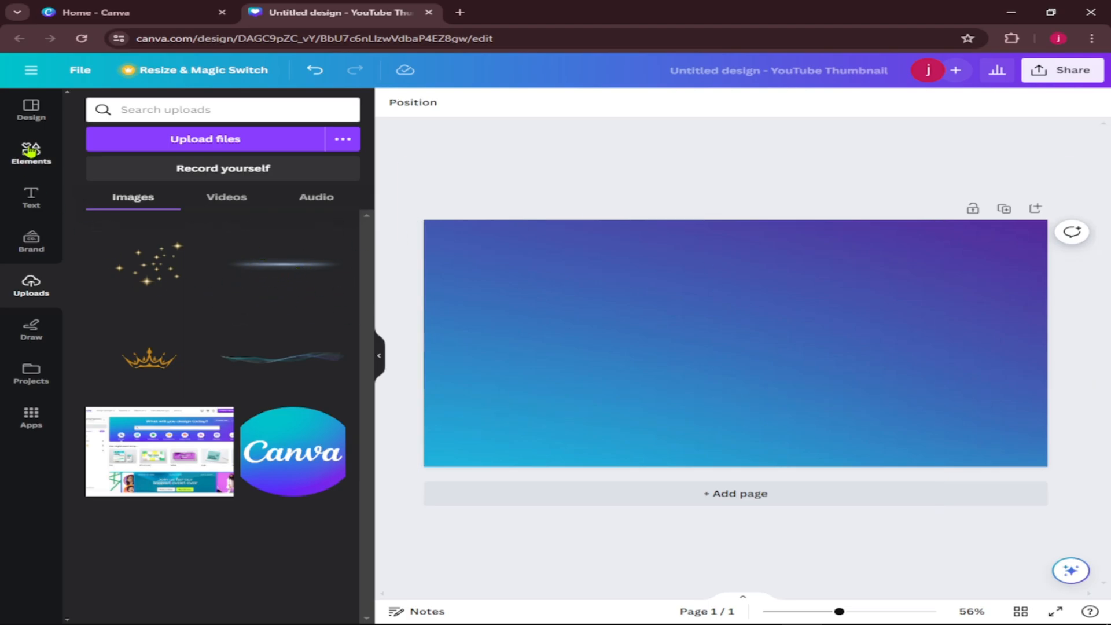
# Search the elements for "modern technology wave" and add the horizontal blue wave graphic to the page.
pyautogui.click(214, 114)
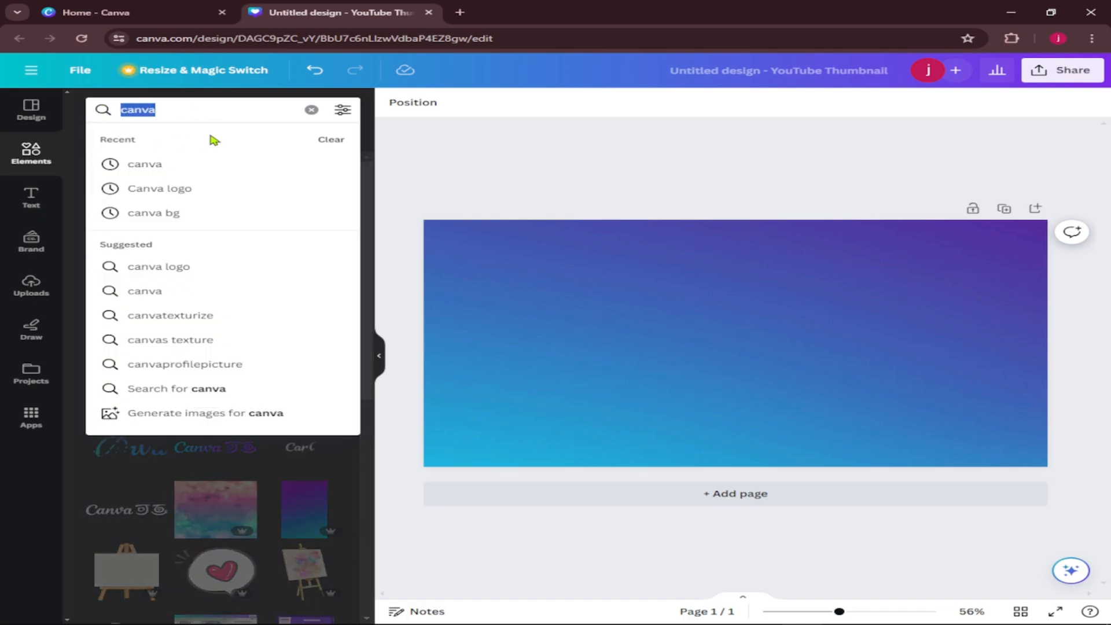
pyautogui.write('modern')
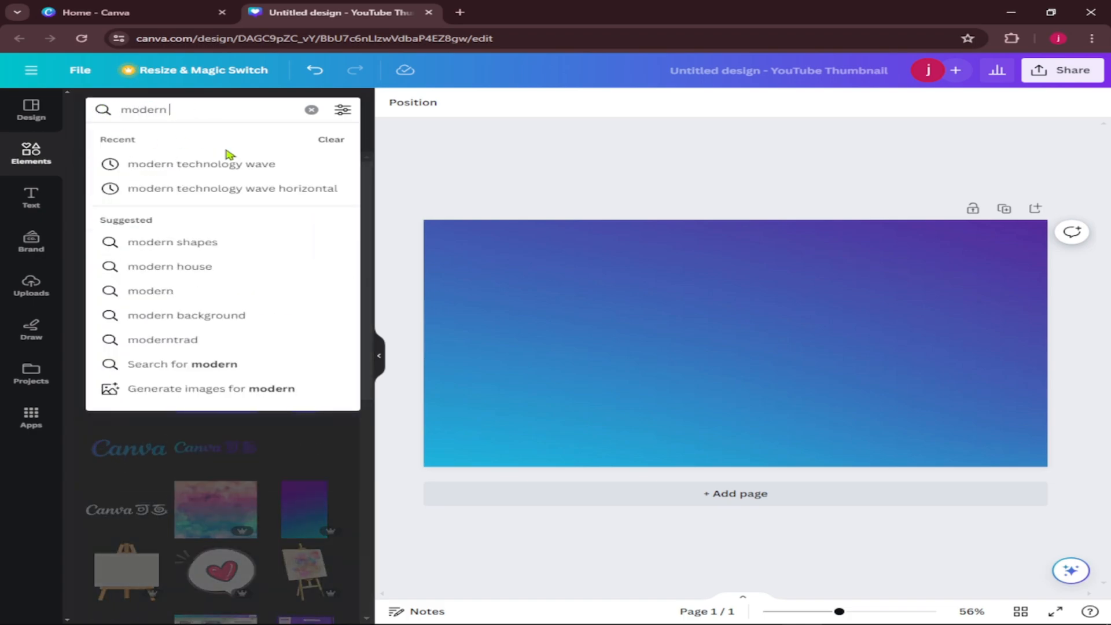
pyautogui.click(218, 169)
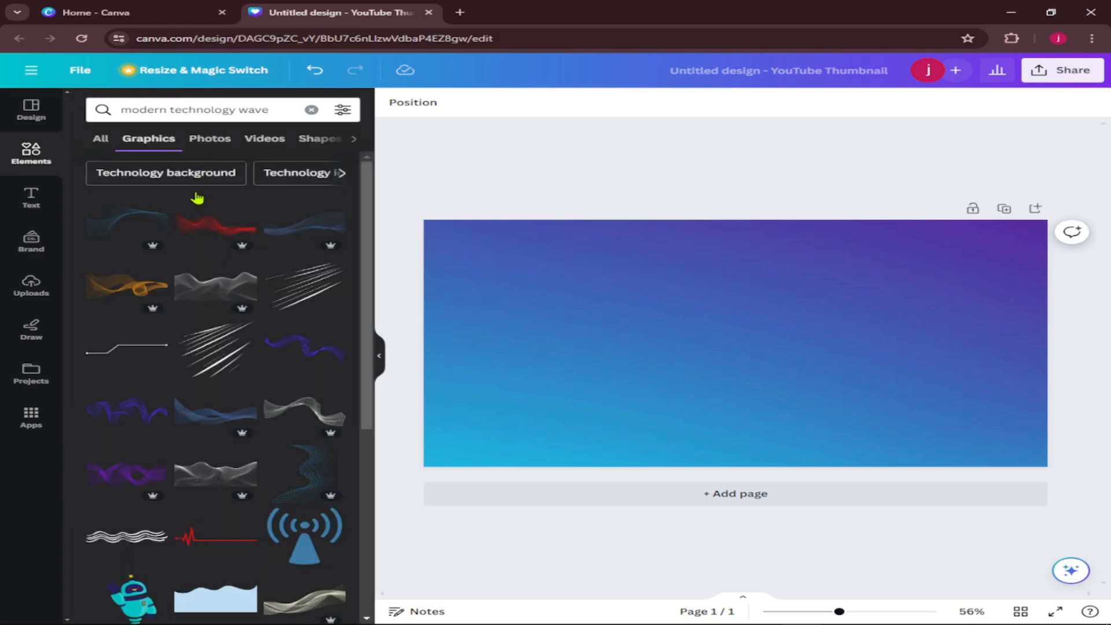
pyautogui.scroll(-3, 231, 422)
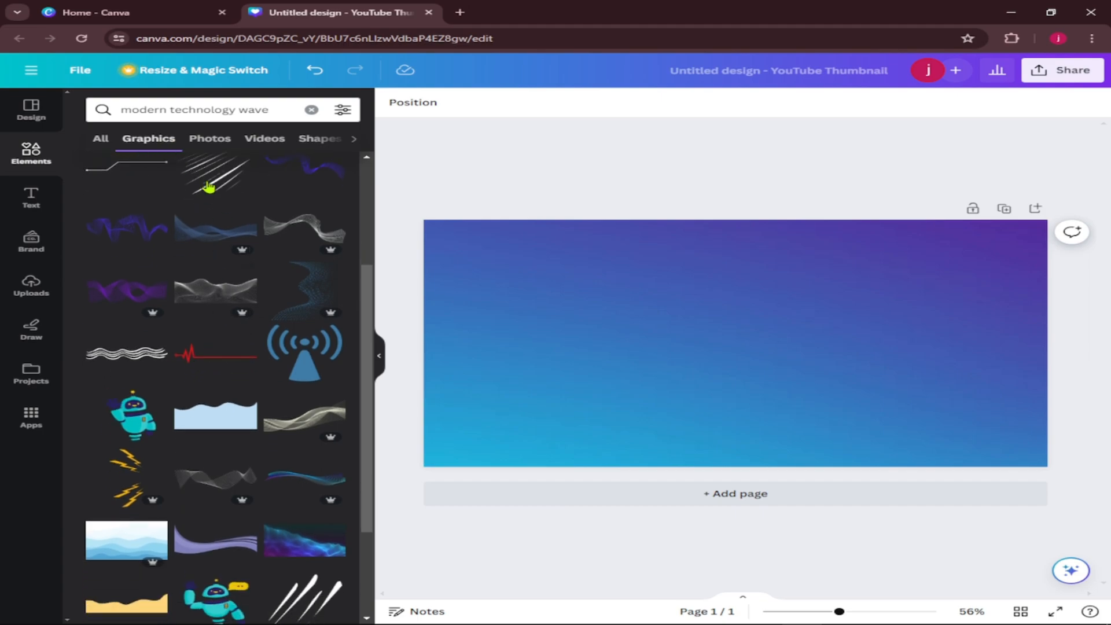
pyautogui.scroll(3, 182, 162)
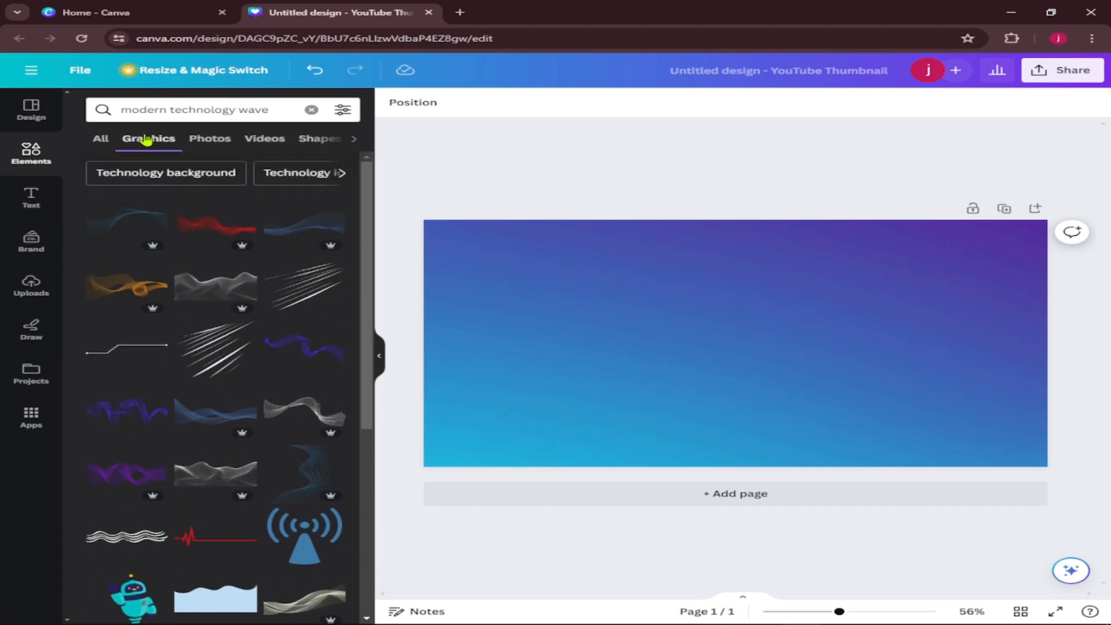
pyautogui.scroll(-5, 233, 452)
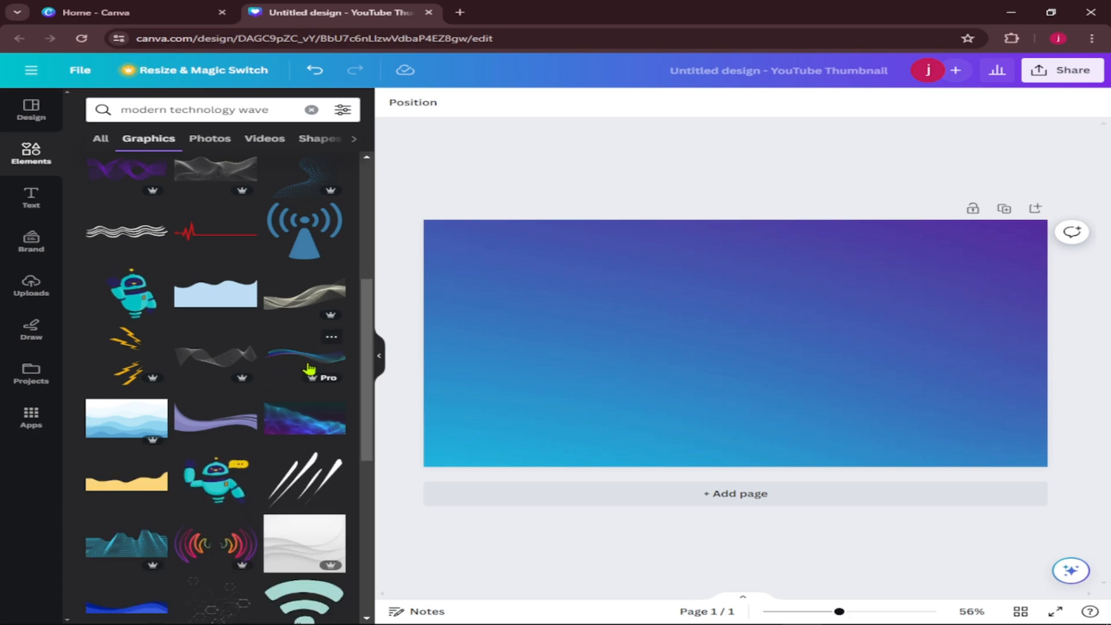
pyautogui.click(305, 357)
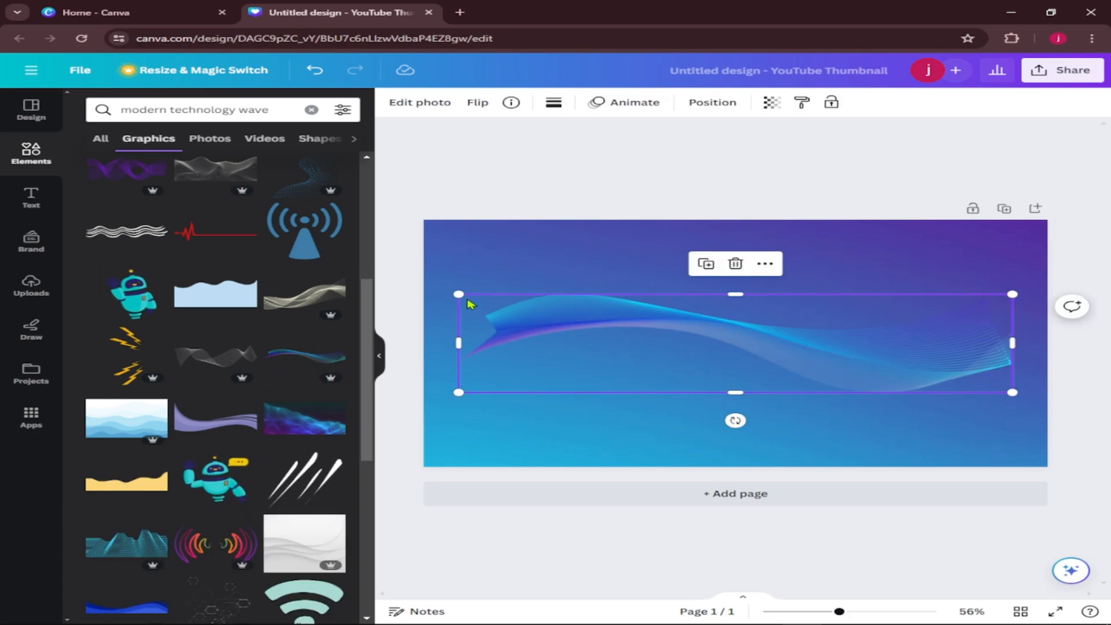
# Enlarge the blue wave beyond both sides of the page and move it down along the page's bottom edge.
pyautogui.moveTo(457, 295); pyautogui.dragTo(354, 276)
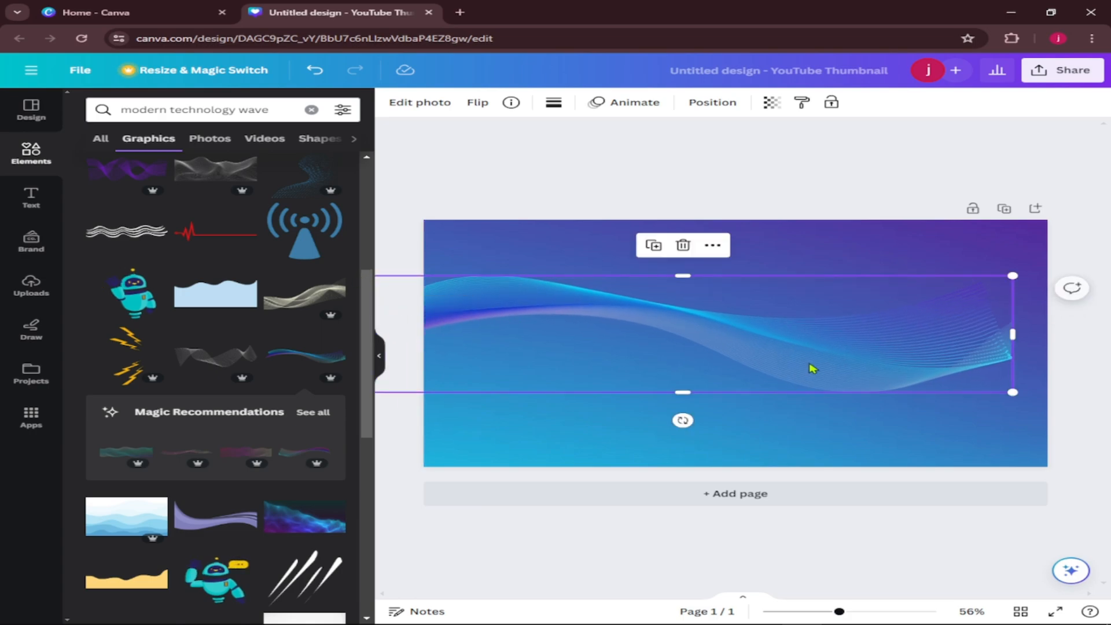
pyautogui.moveTo(1010, 392); pyautogui.dragTo(1091, 406)
pyautogui.moveTo(717, 318); pyautogui.dragTo(698, 420)
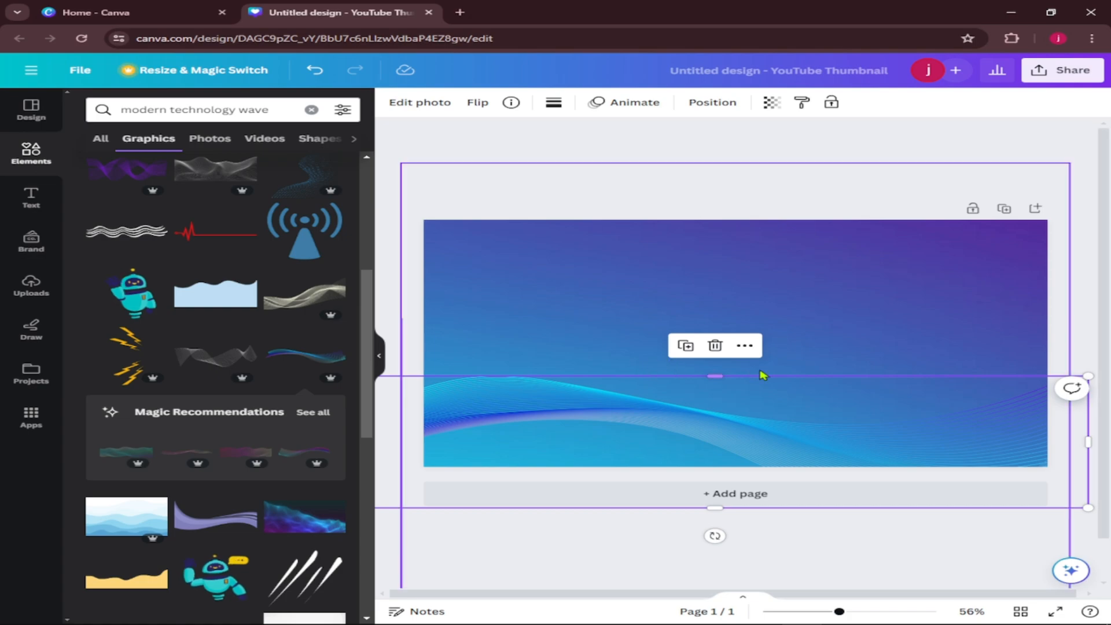
pyautogui.click(652, 166)
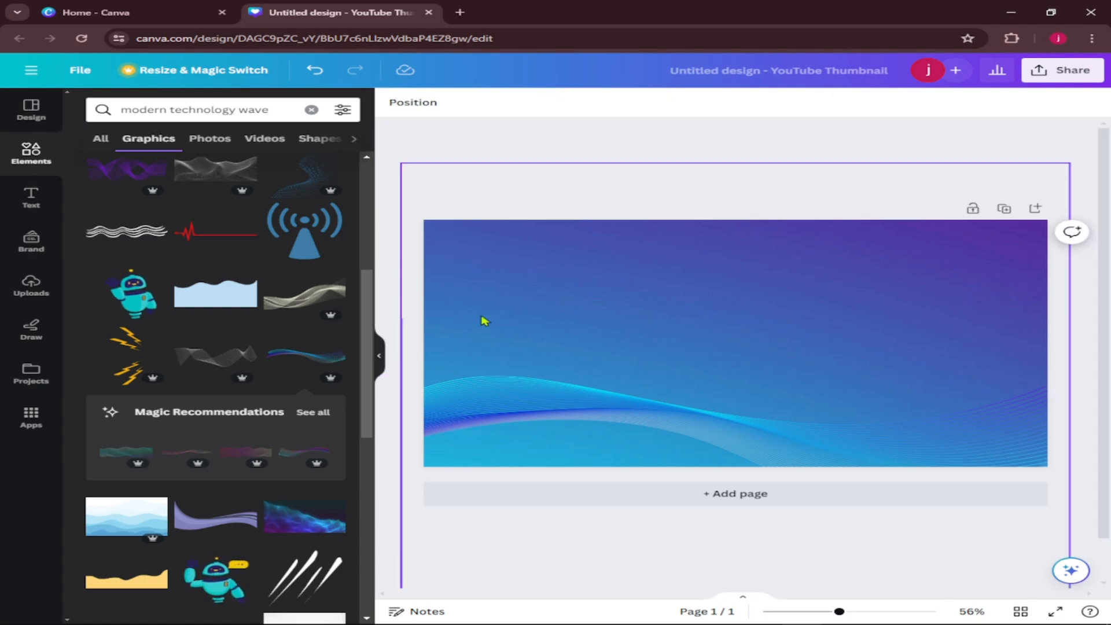
# Search the graphics for "fairy dust" and place the gold star sparkles graphic small in the page's upper-right corner.
pyautogui.click(34, 290)
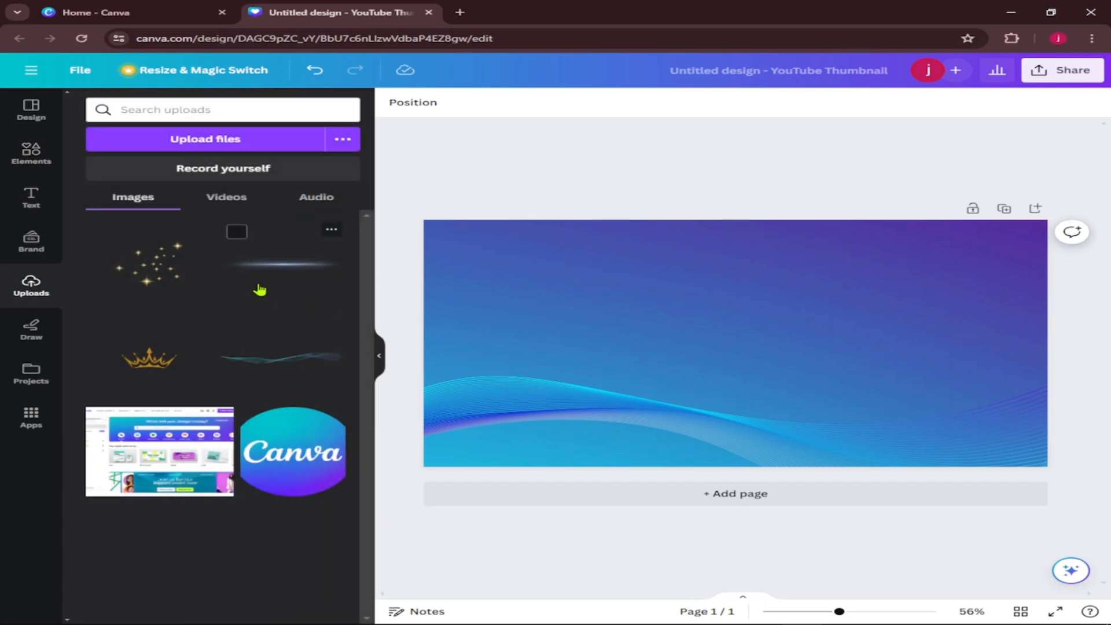
pyautogui.click(34, 154)
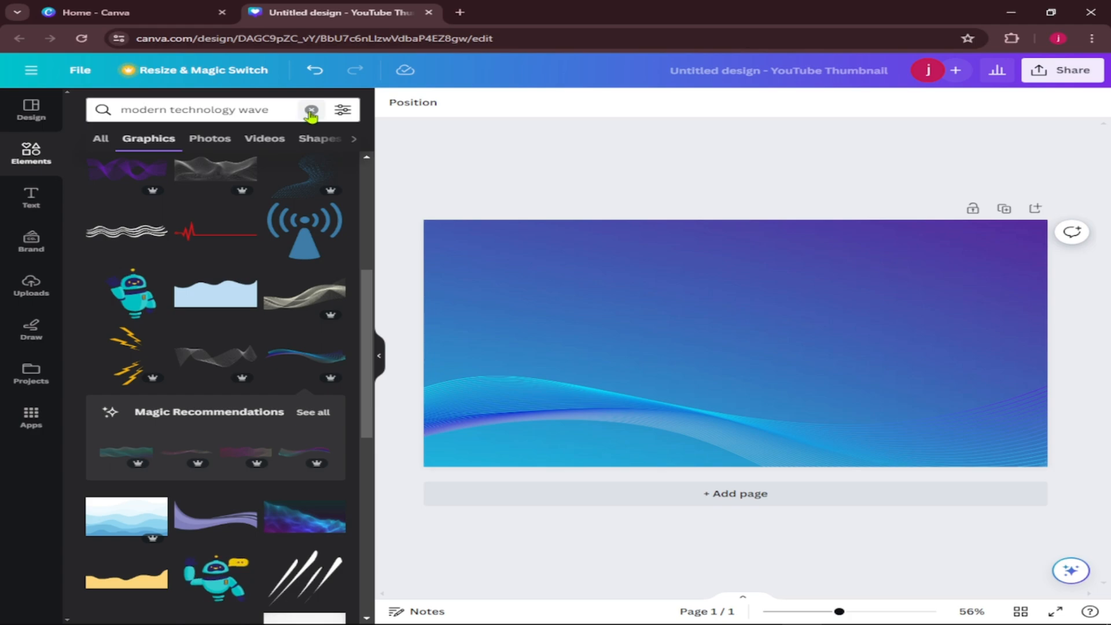
pyautogui.click(310, 110)
pyautogui.write('fai')
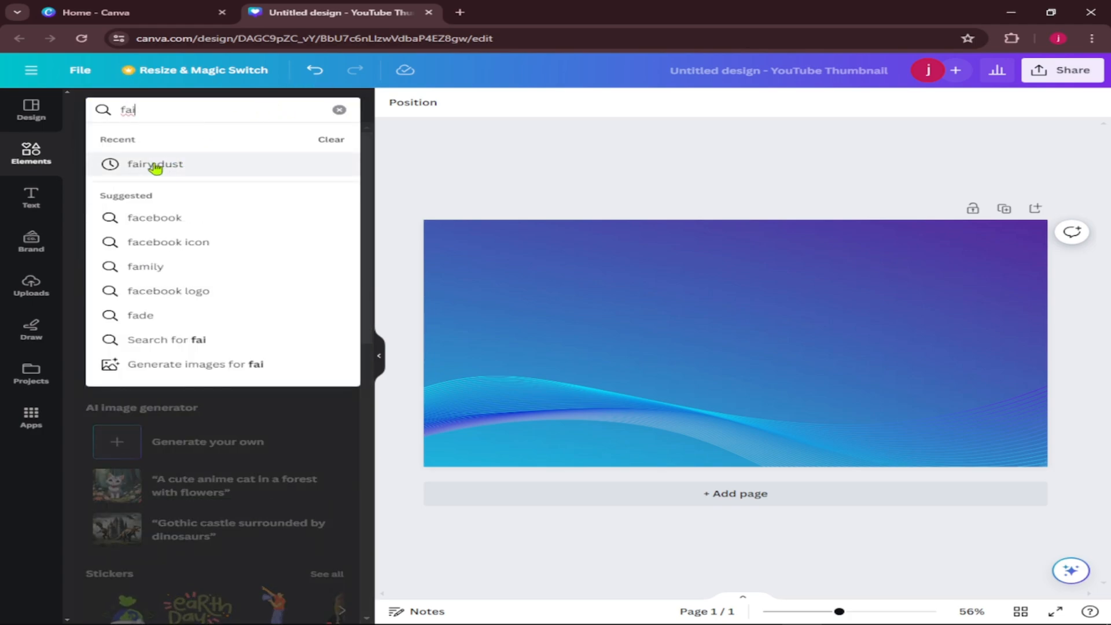
pyautogui.click(155, 165)
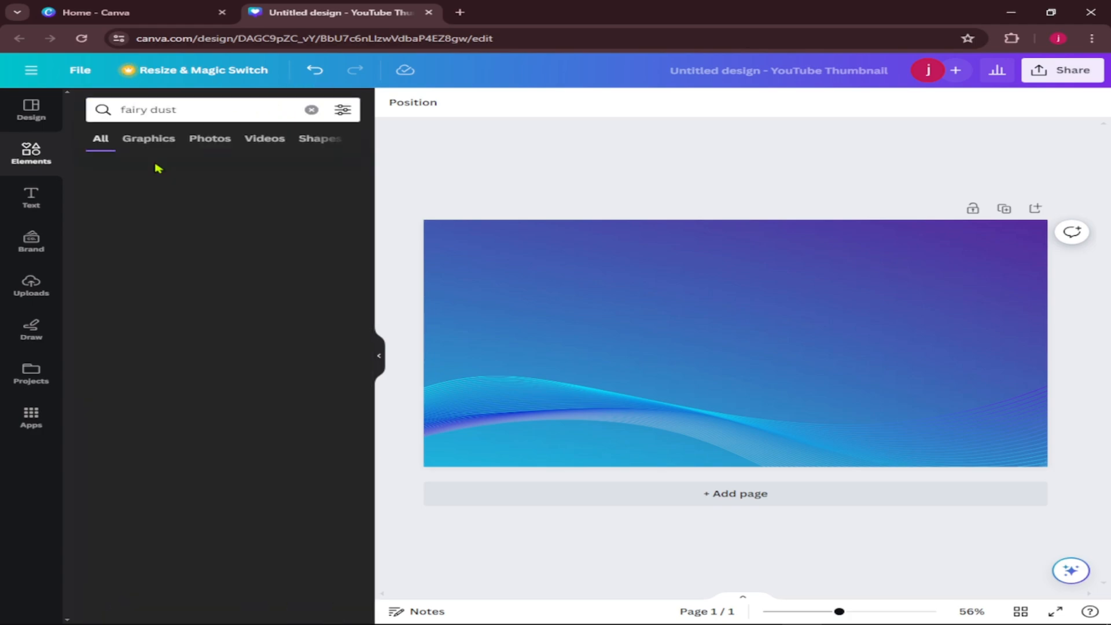
pyautogui.click(135, 144)
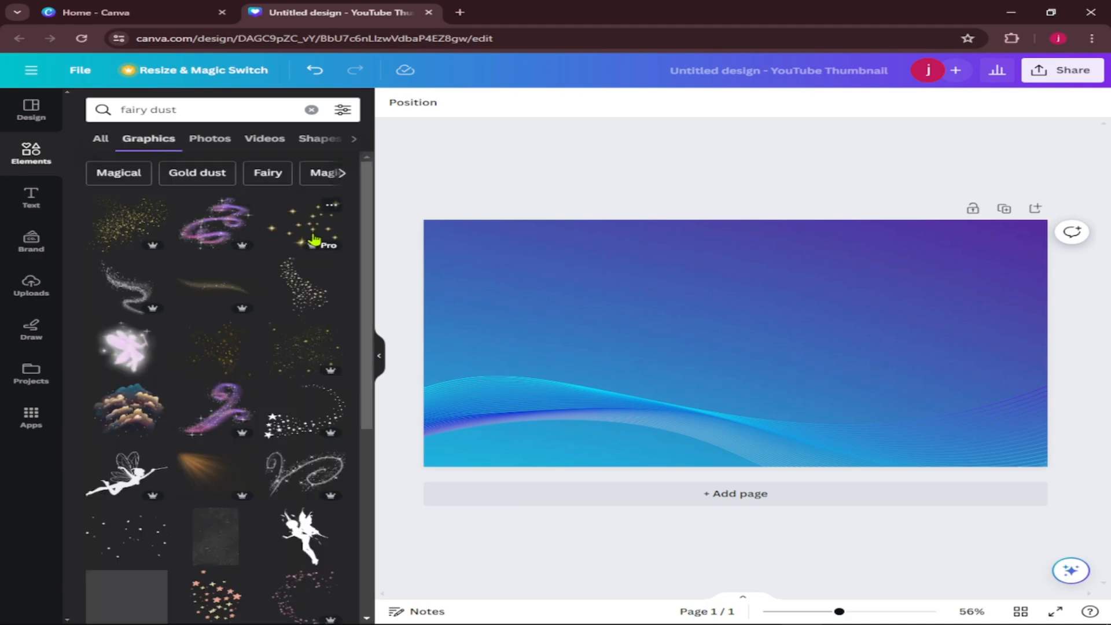
pyautogui.click(308, 231)
pyautogui.moveTo(886, 443); pyautogui.dragTo(990, 262)
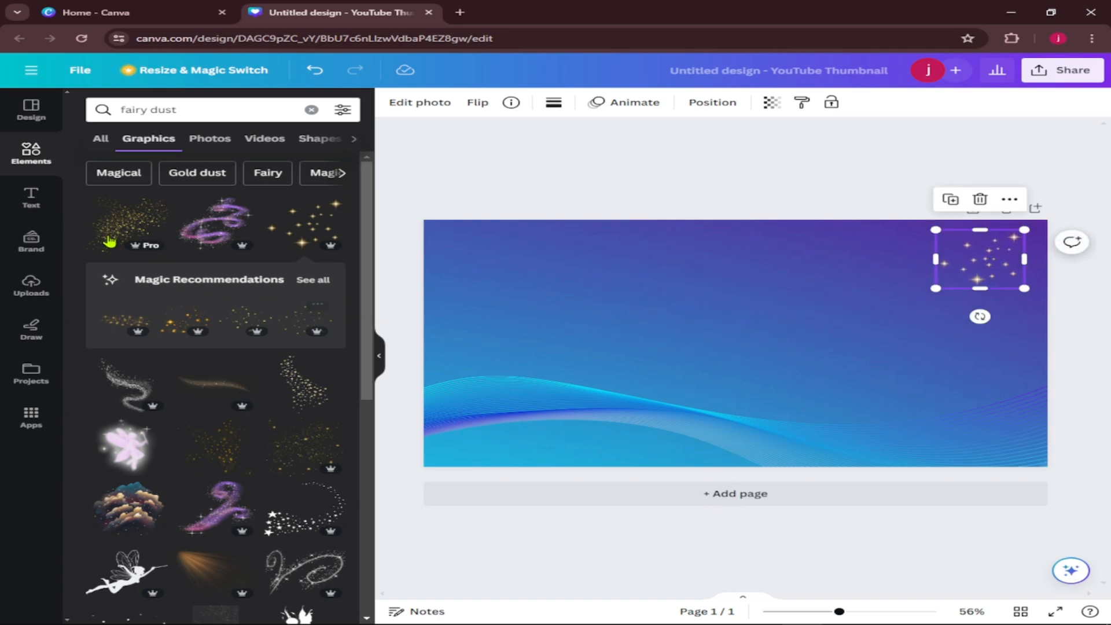
pyautogui.click(166, 109)
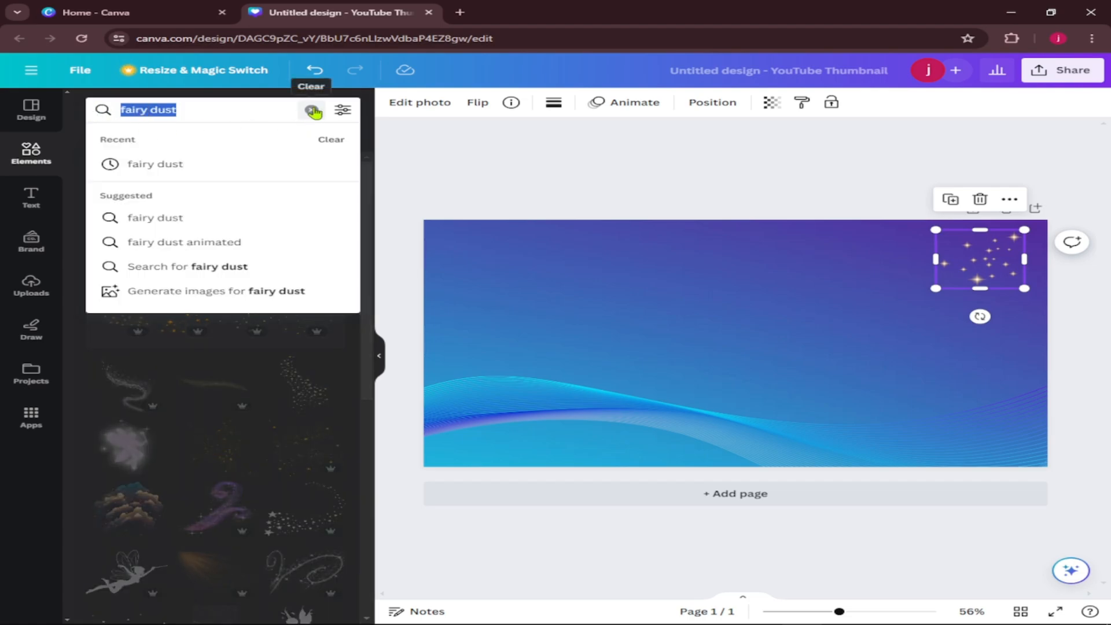
pyautogui.click(311, 110)
pyautogui.click(32, 285)
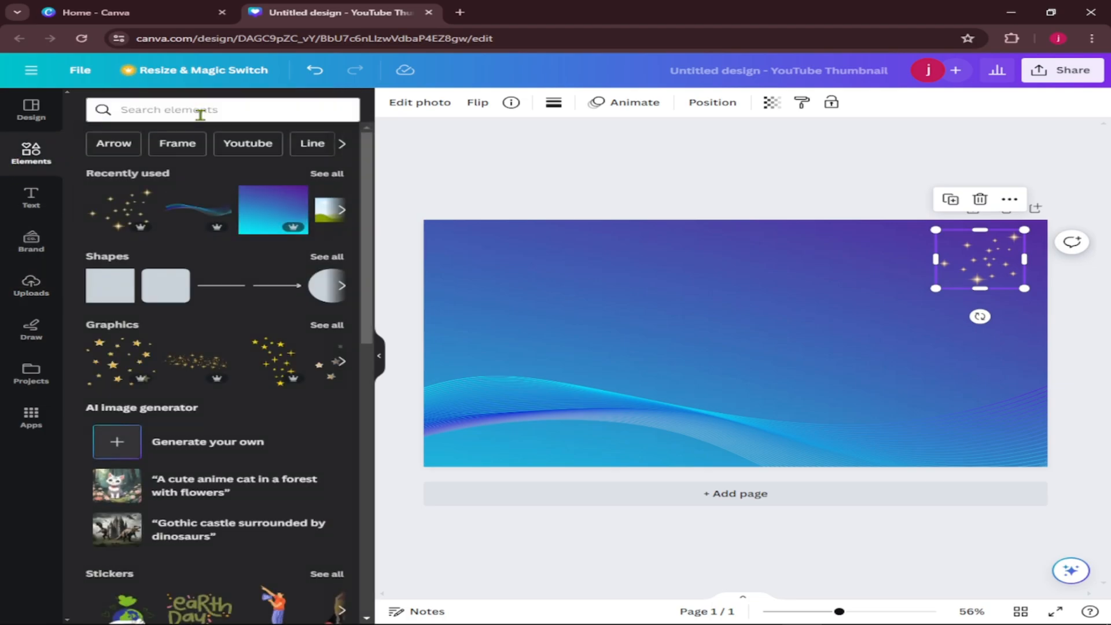
pyautogui.click(200, 111)
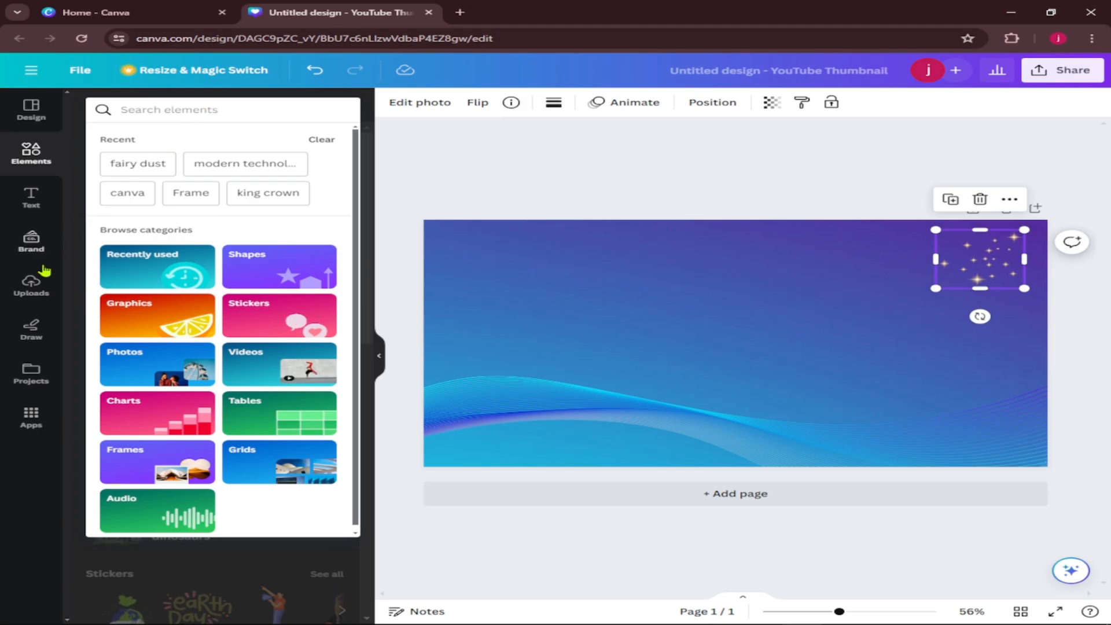
pyautogui.click(32, 286)
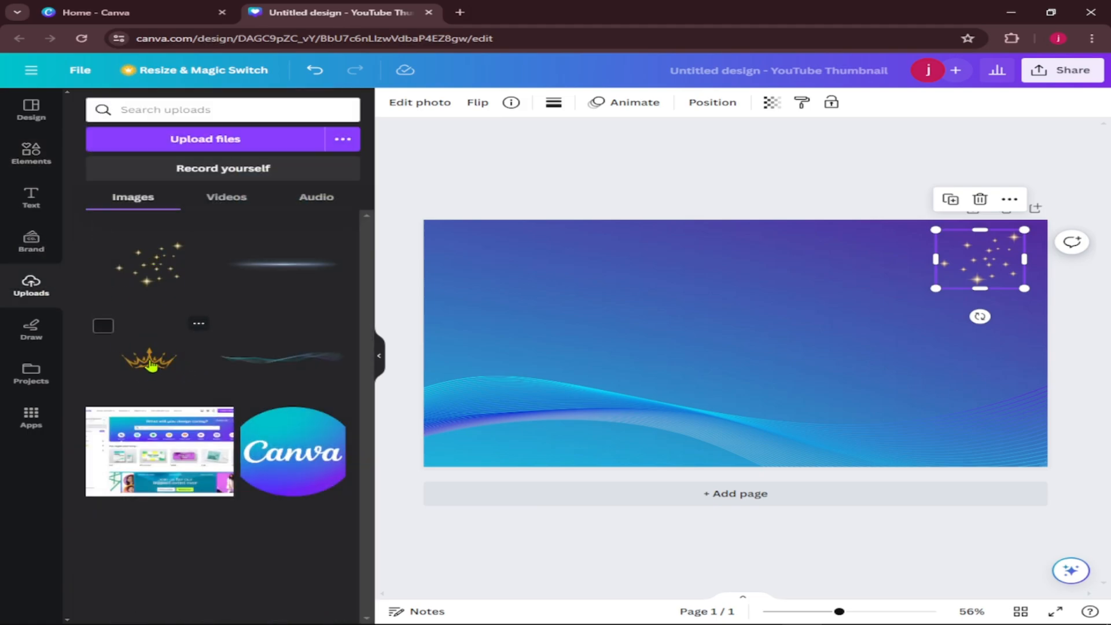
pyautogui.click(152, 364)
pyautogui.moveTo(837, 412); pyautogui.dragTo(781, 377)
pyautogui.click(710, 243)
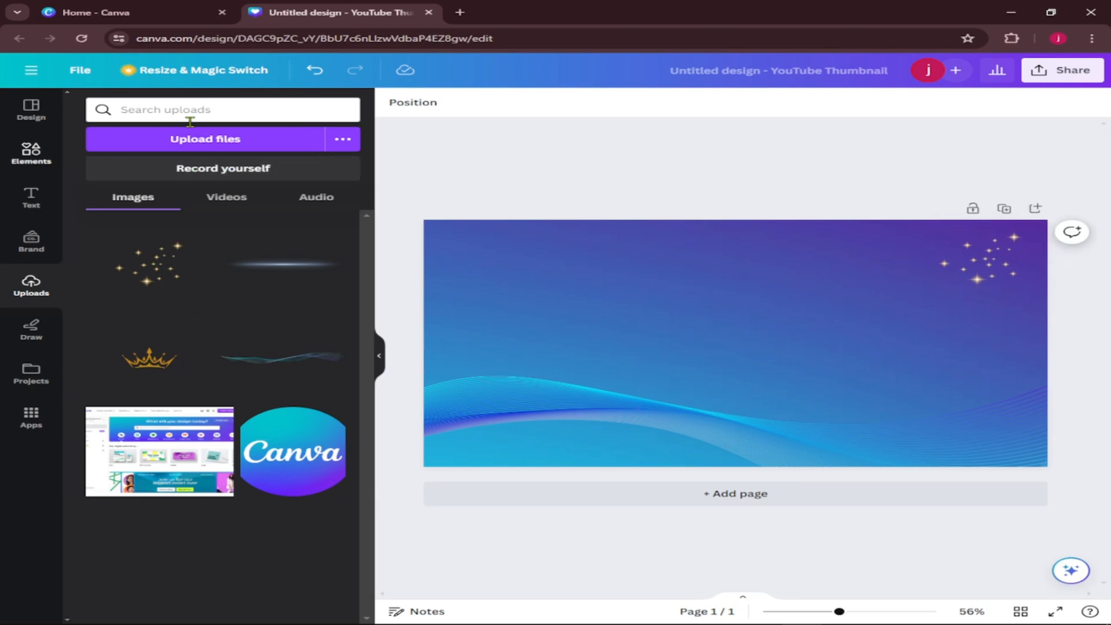
# Search the graphics for "king crown" and place the thin pointed gold crown small, to the left of the sparkles.
pyautogui.click(219, 115)
pyautogui.write('king crown')
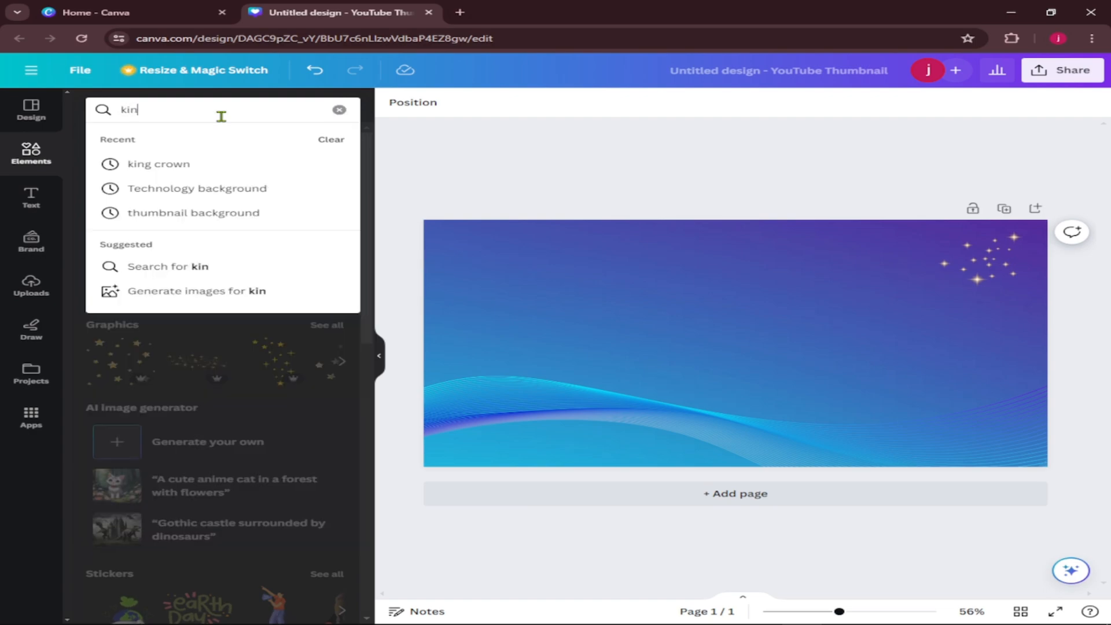
pyautogui.click(210, 166)
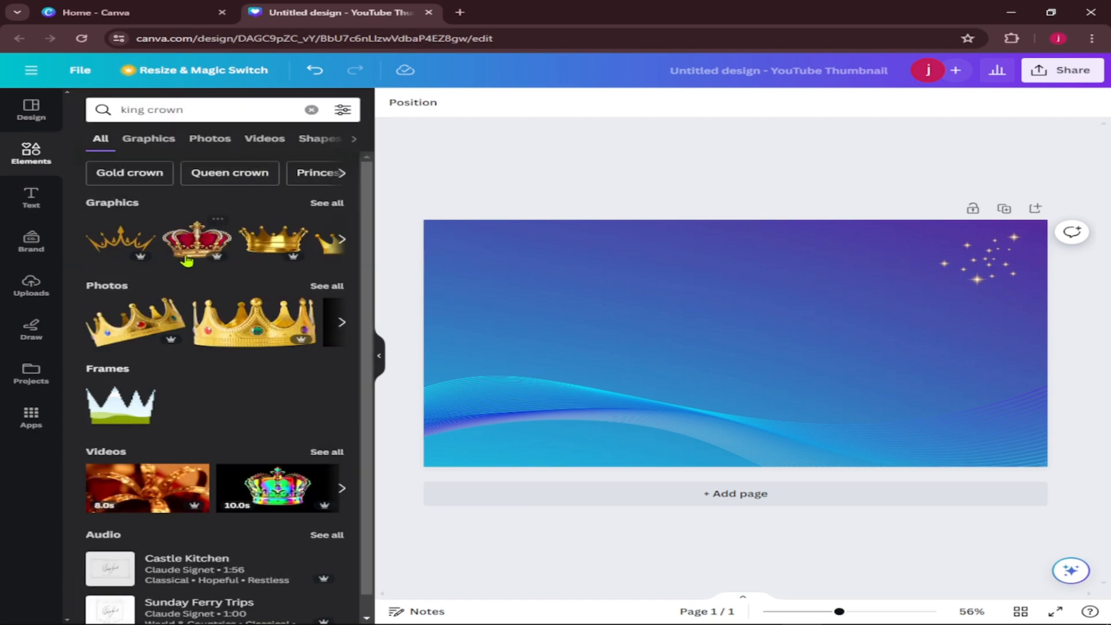
pyautogui.click(148, 139)
pyautogui.scroll(-3, 158, 423)
pyautogui.scroll(-5, 158, 422)
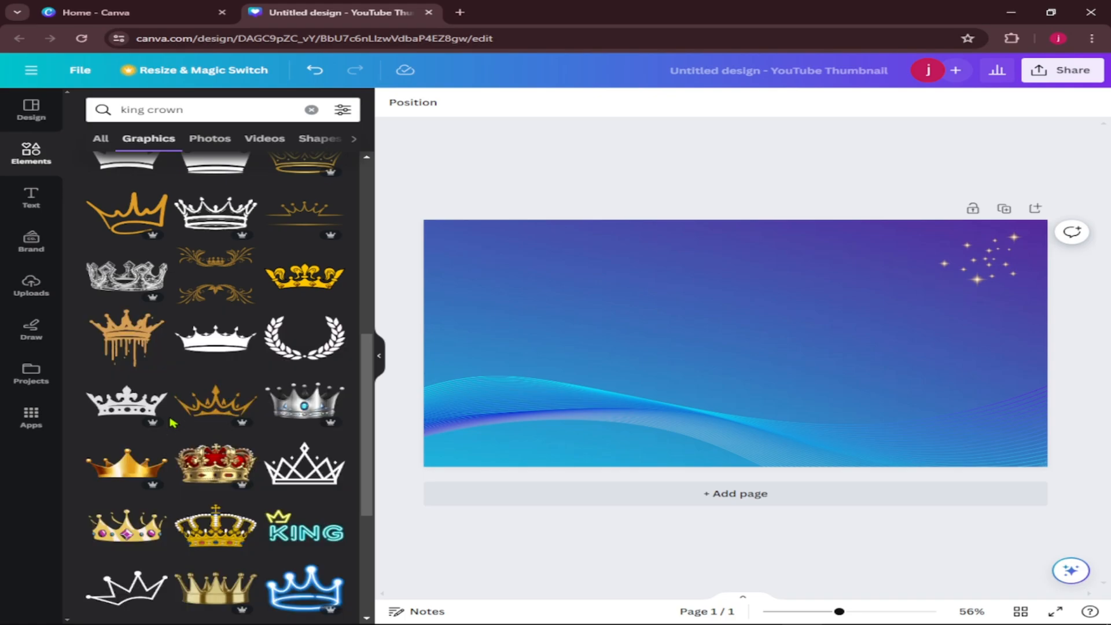
pyautogui.scroll(-1, 191, 382)
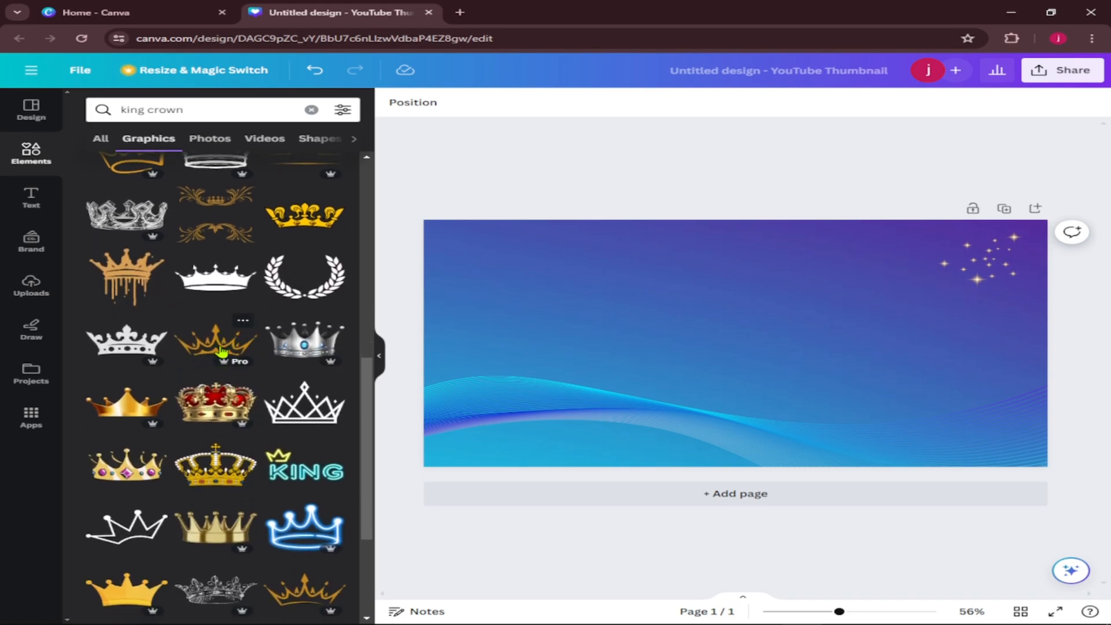
pyautogui.click(226, 351)
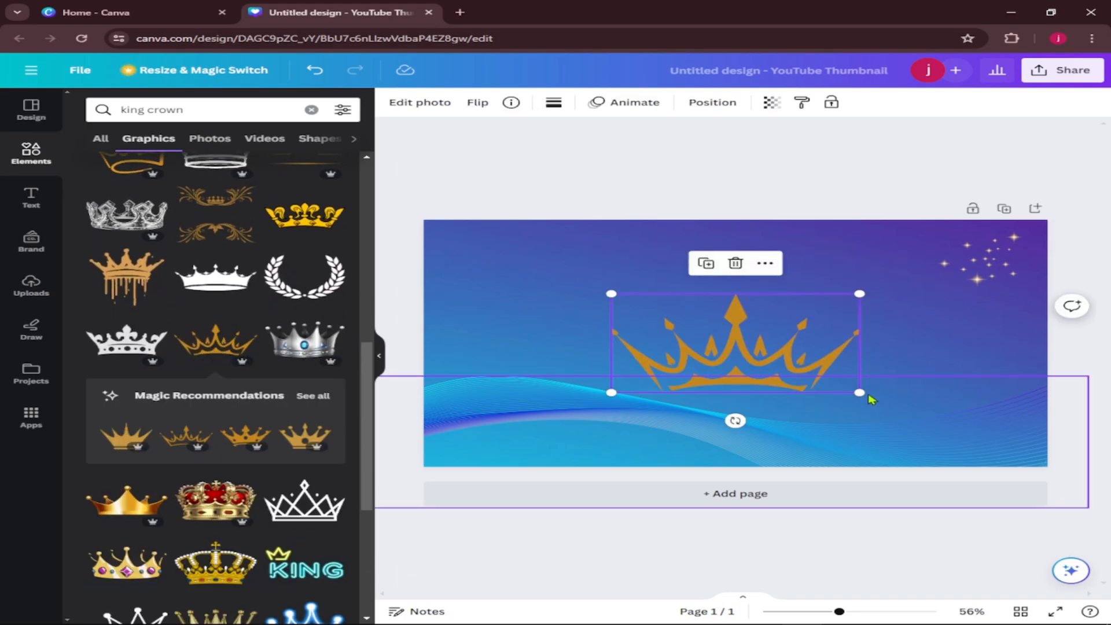
pyautogui.moveTo(865, 393); pyautogui.dragTo(861, 279)
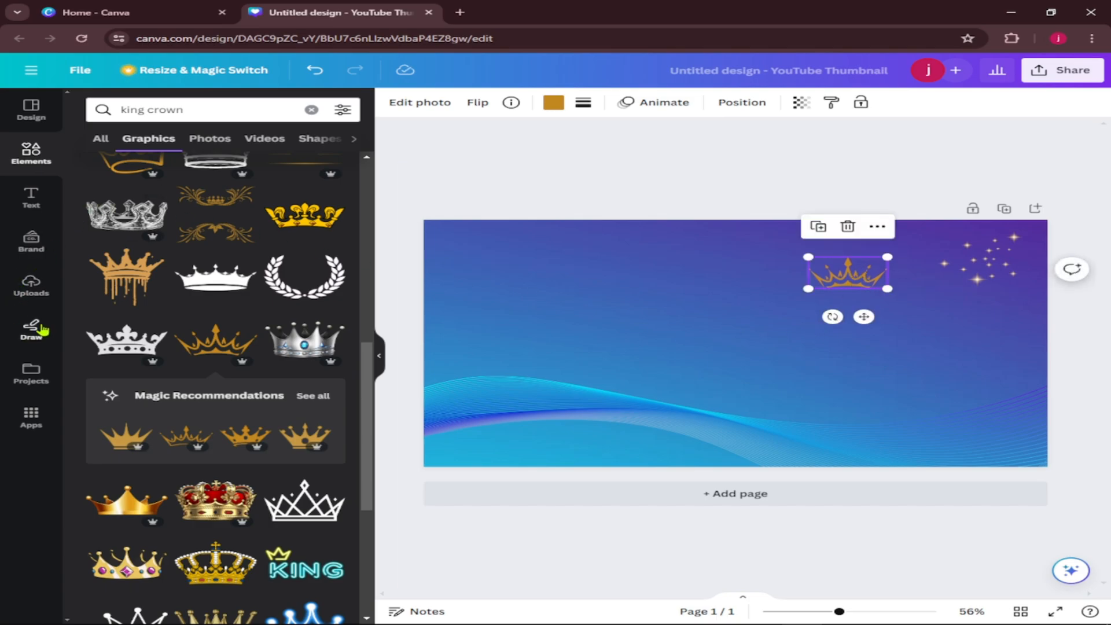
# Add the uploaded round Canva logo, slightly reduced, on the right side of the page below the crown and sparkles.
pyautogui.click(32, 284)
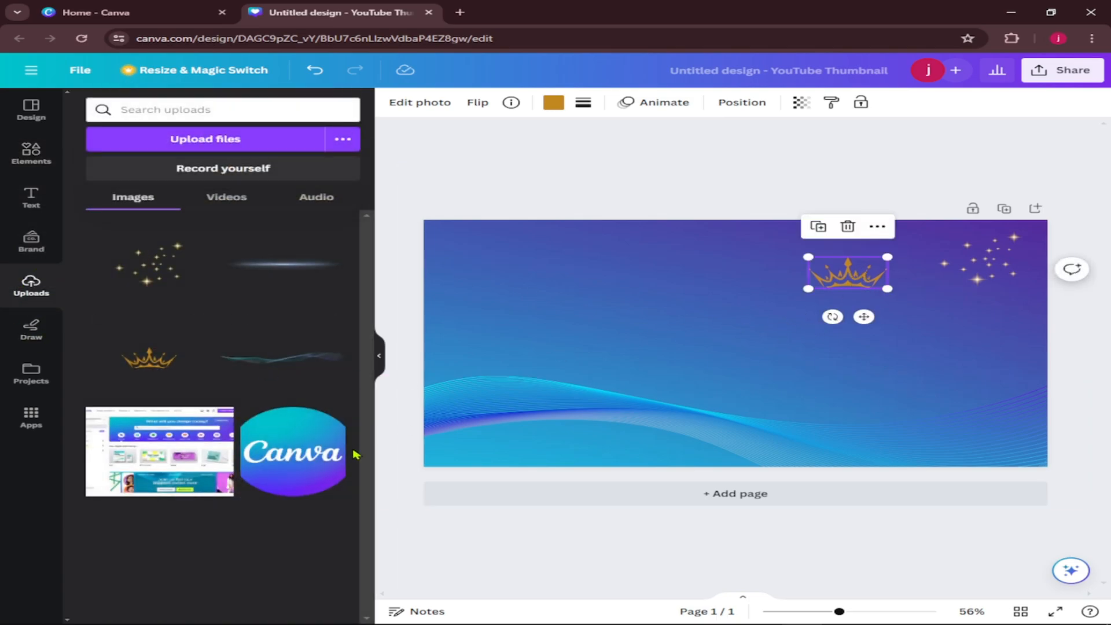
pyautogui.click(301, 466)
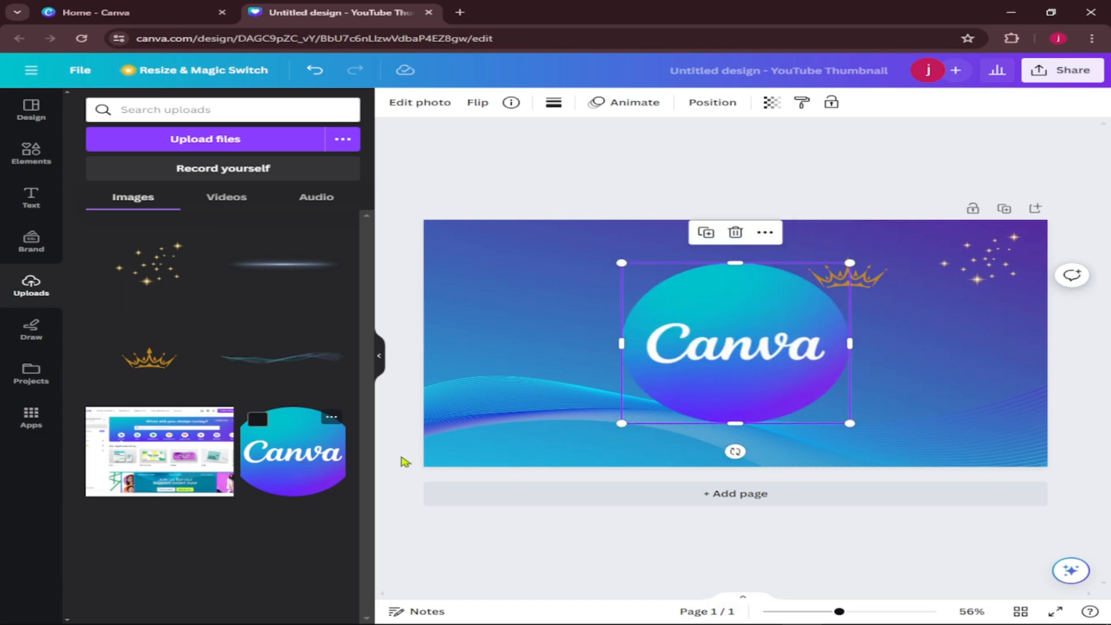
pyautogui.click(853, 436)
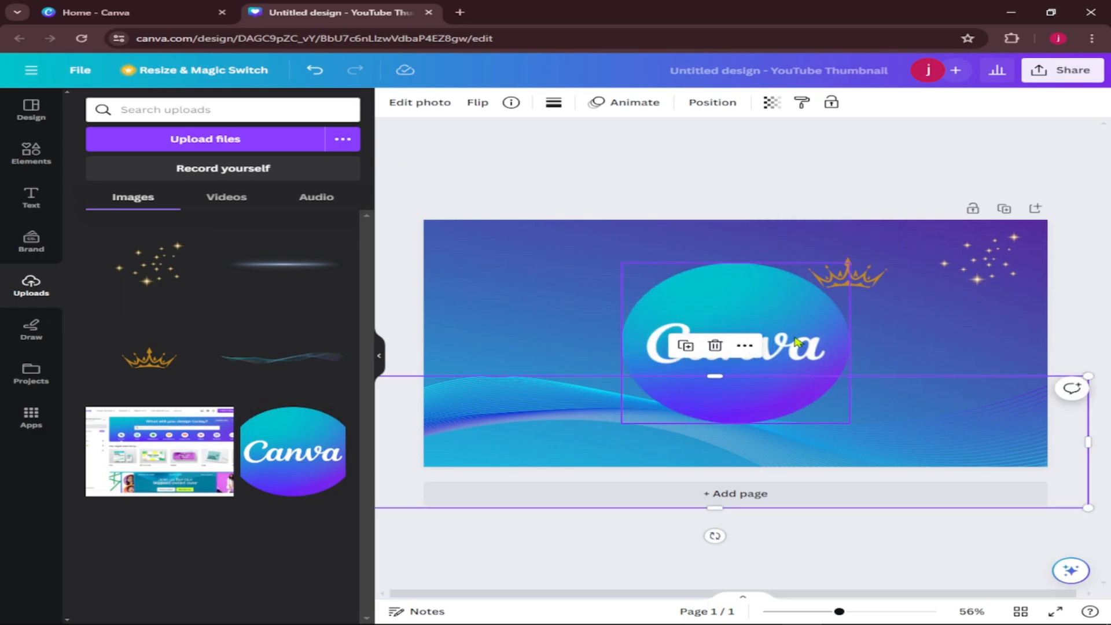
pyautogui.click(847, 405)
pyautogui.moveTo(848, 424); pyautogui.dragTo(827, 408)
pyautogui.moveTo(720, 326); pyautogui.dragTo(915, 327)
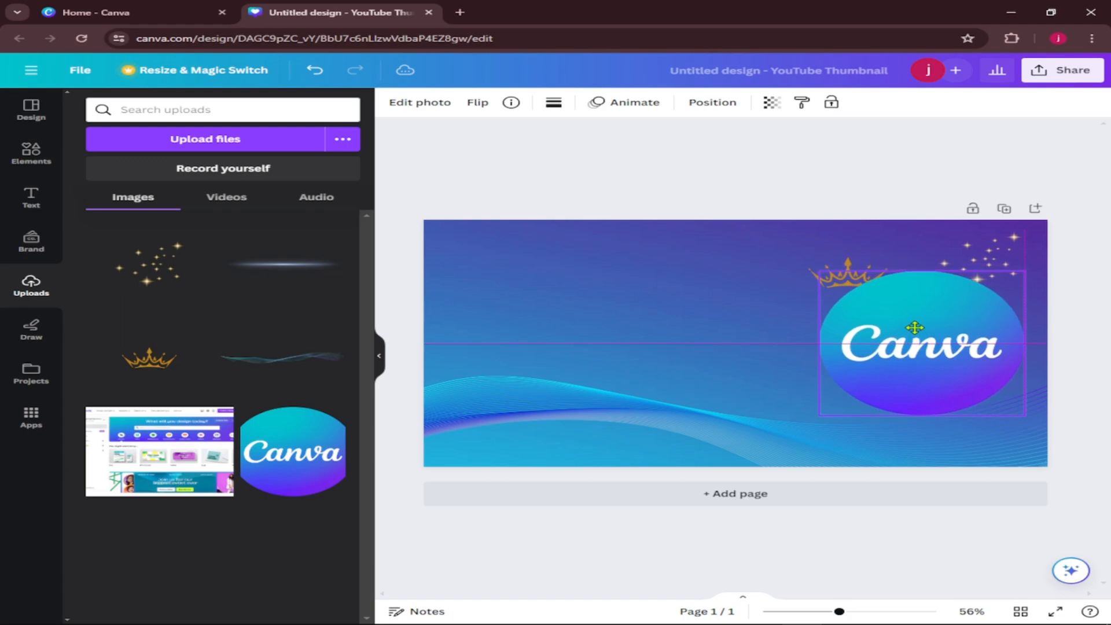
pyautogui.click(783, 168)
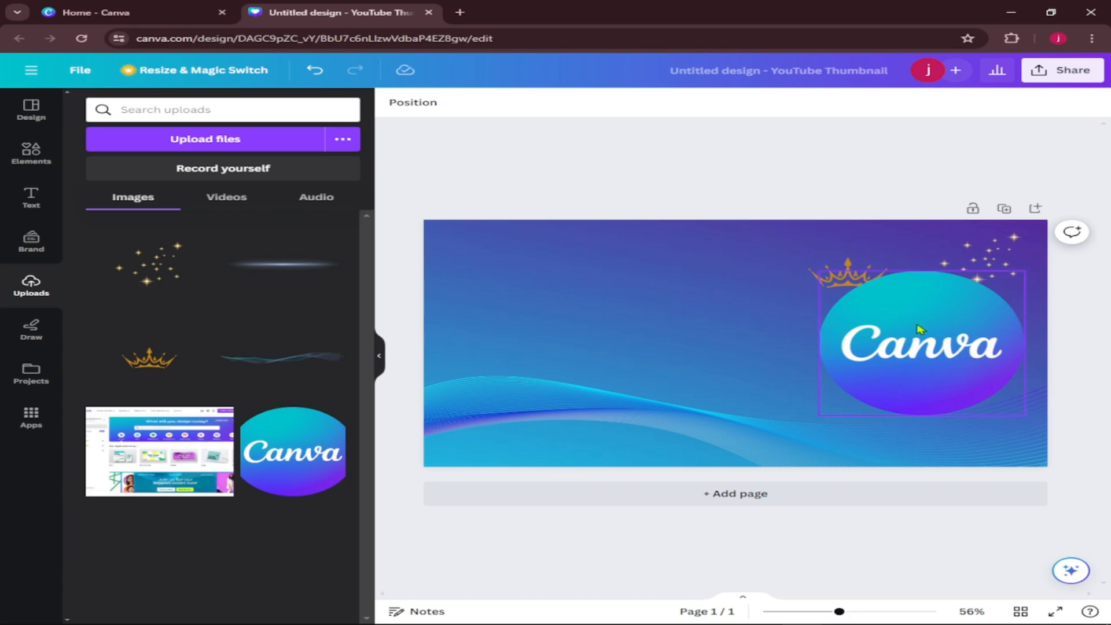
pyautogui.click(880, 305)
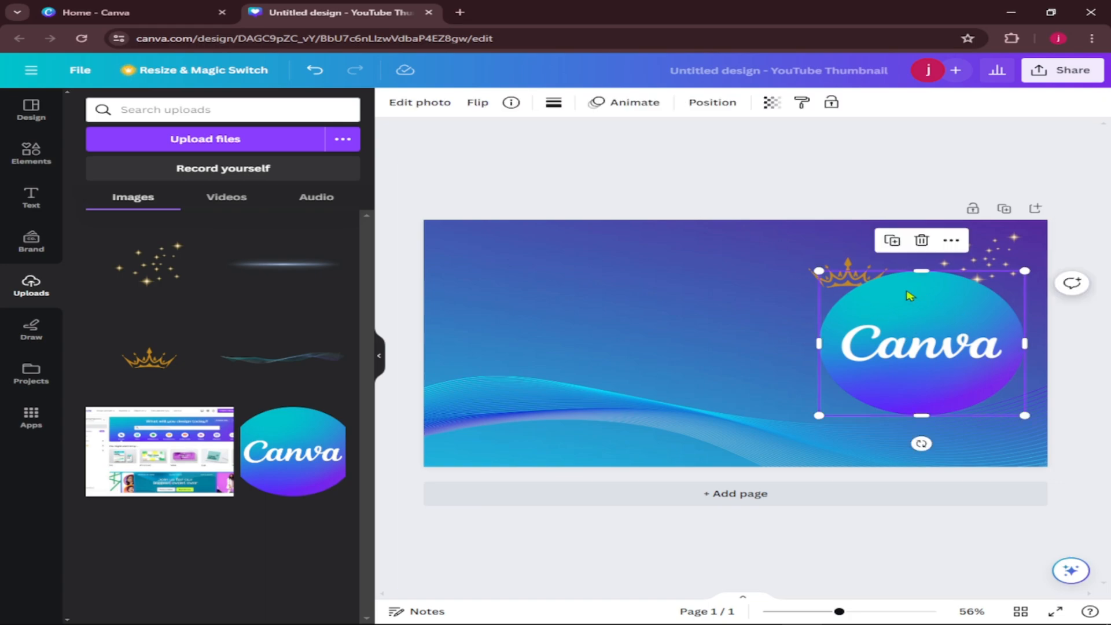
# Show the design's layers and reorder them so the gold crown lies above the Canva logo.
pyautogui.click(848, 268)
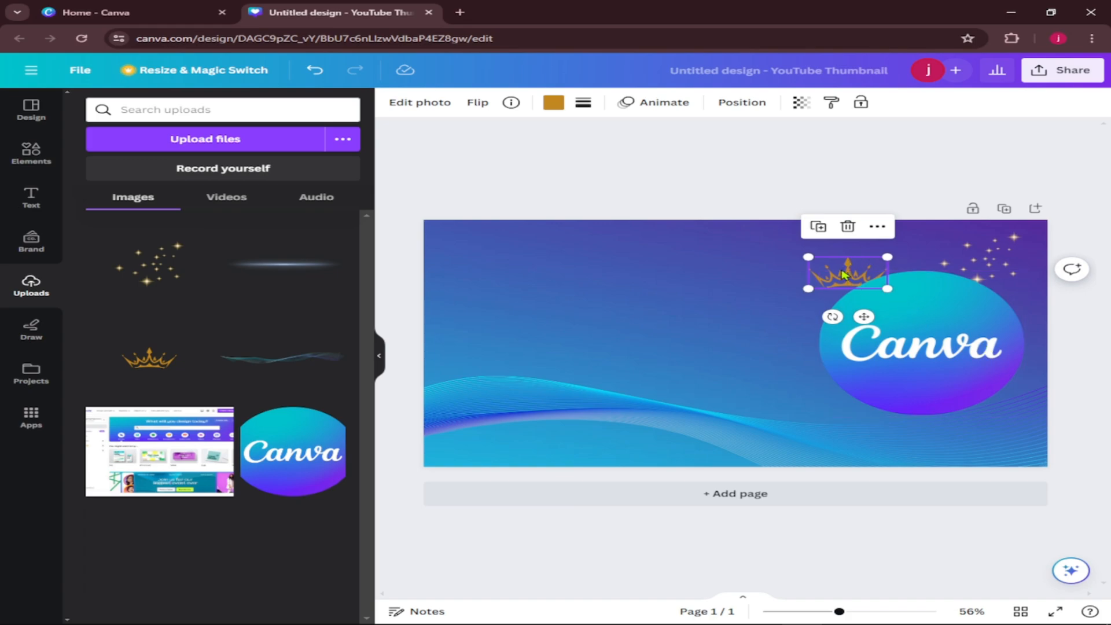
pyautogui.rightClick(844, 276)
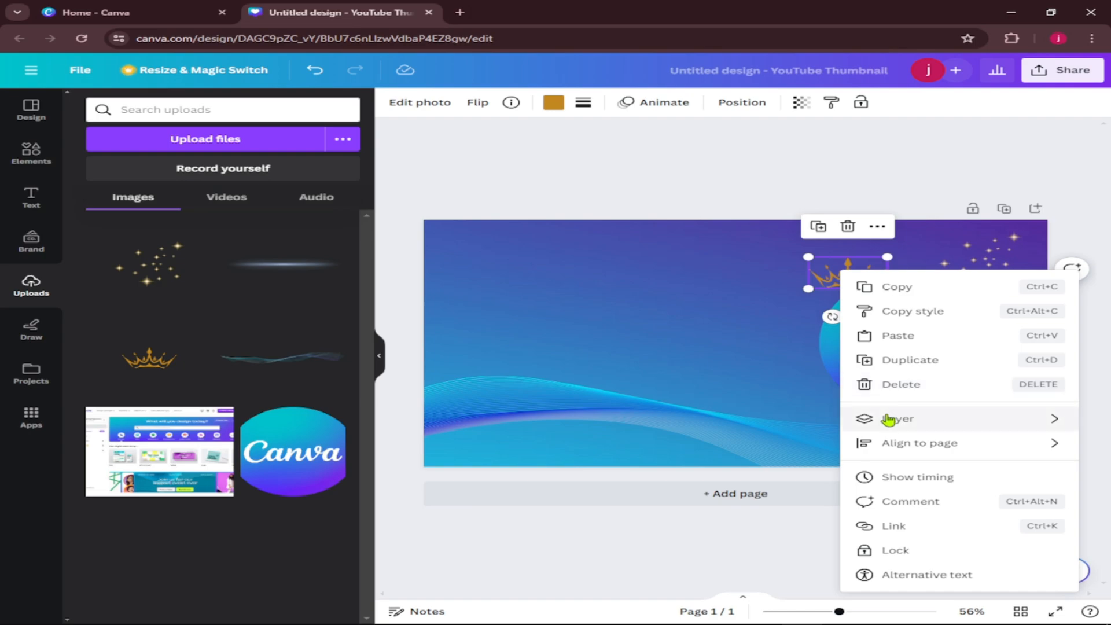
pyautogui.moveTo(885, 418)
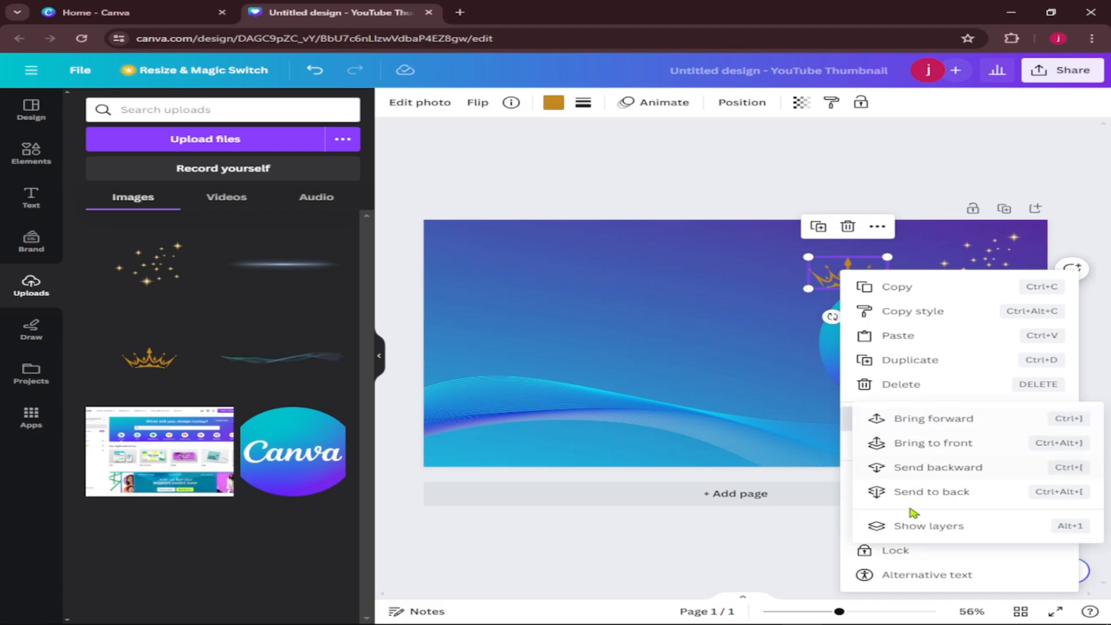
pyautogui.click(957, 529)
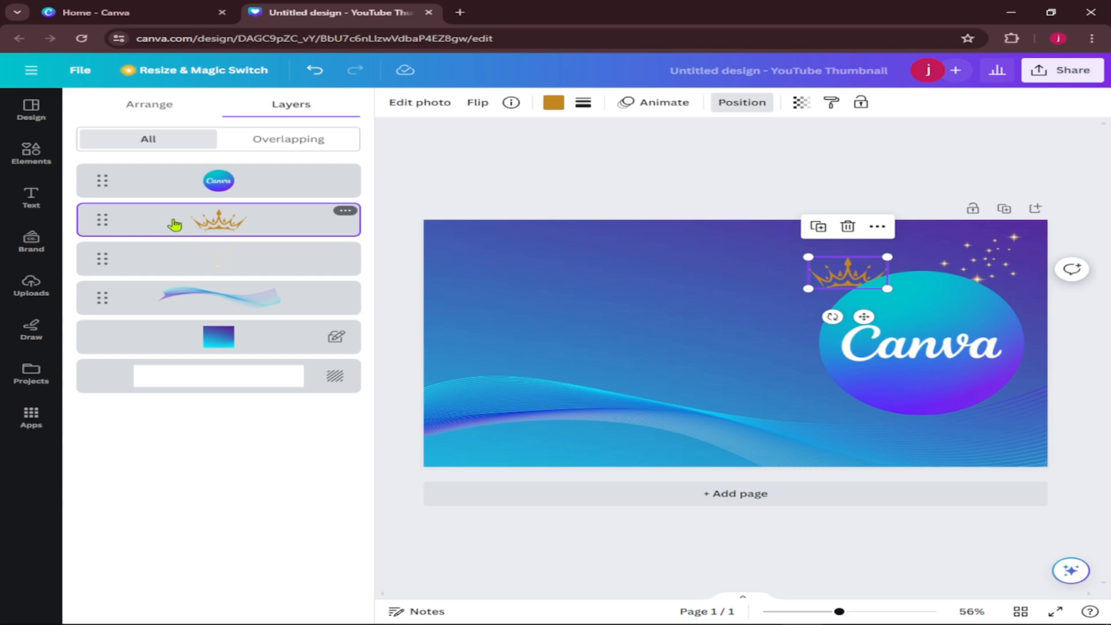
pyautogui.moveTo(172, 229); pyautogui.dragTo(165, 174)
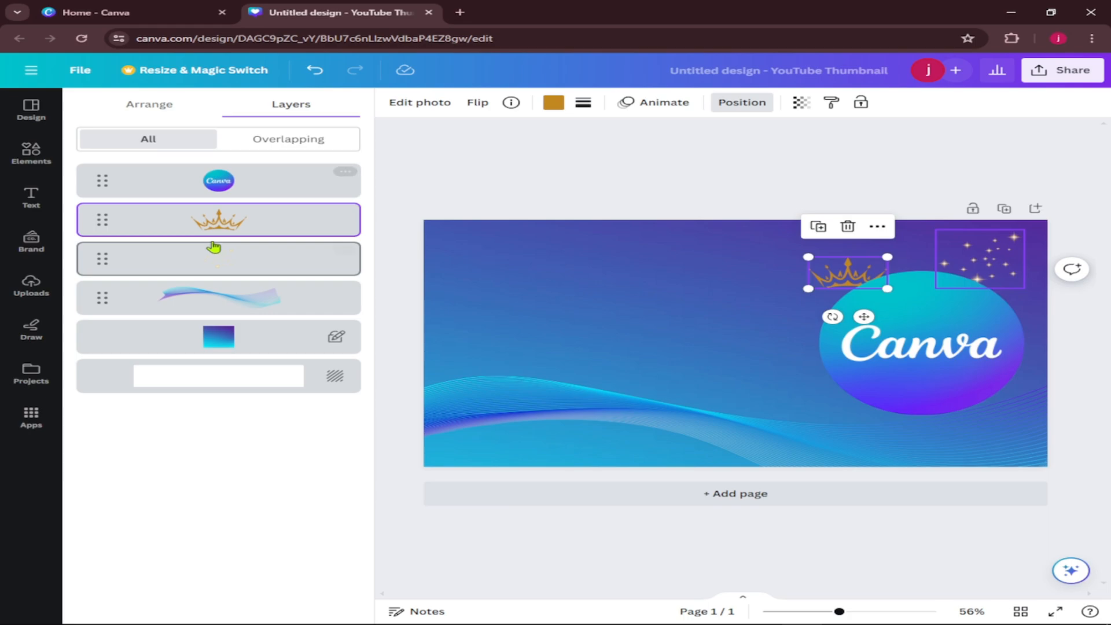
pyautogui.click(159, 183)
pyautogui.moveTo(117, 185); pyautogui.dragTo(155, 220)
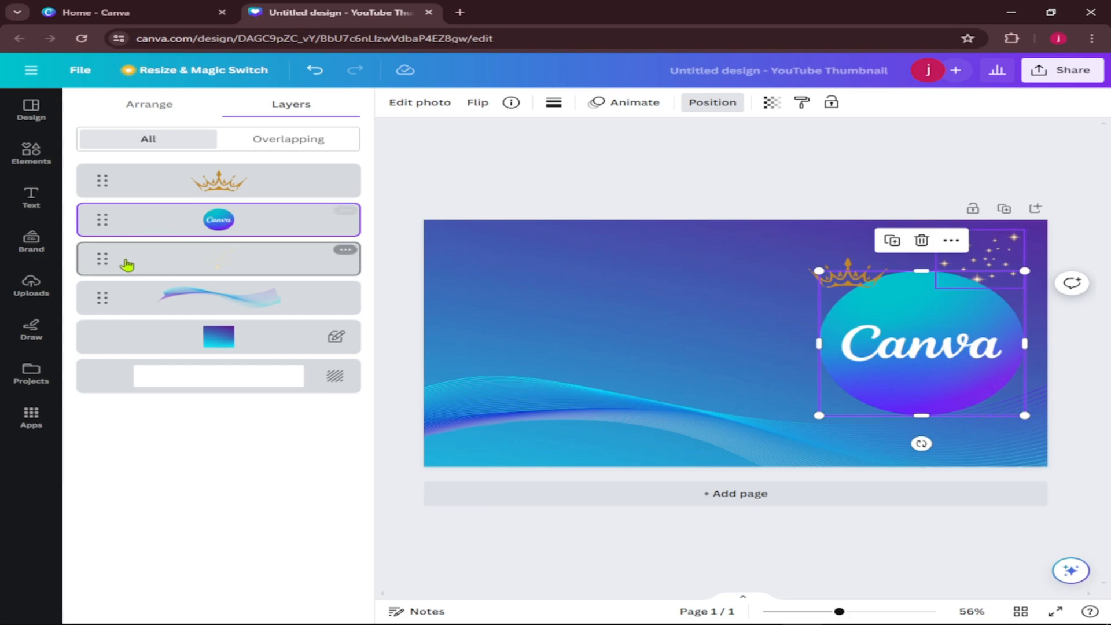
# Move the sparkles layer above the Canva logo and below the crown, and close the layer list.
pyautogui.moveTo(107, 265); pyautogui.dragTo(272, 236)
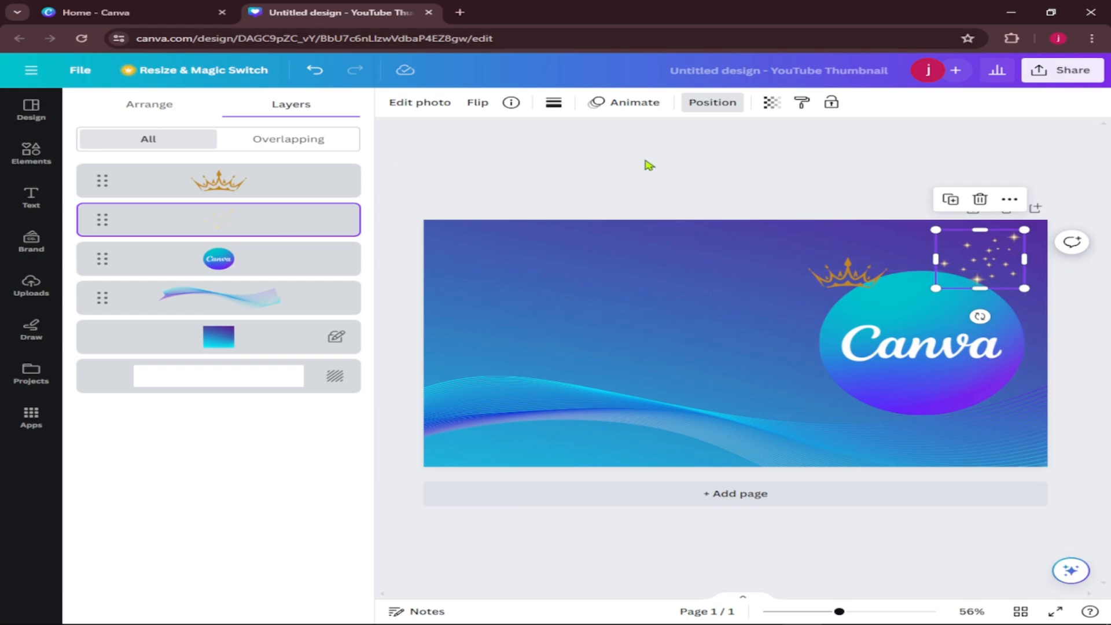
pyautogui.click(606, 163)
pyautogui.click(561, 208)
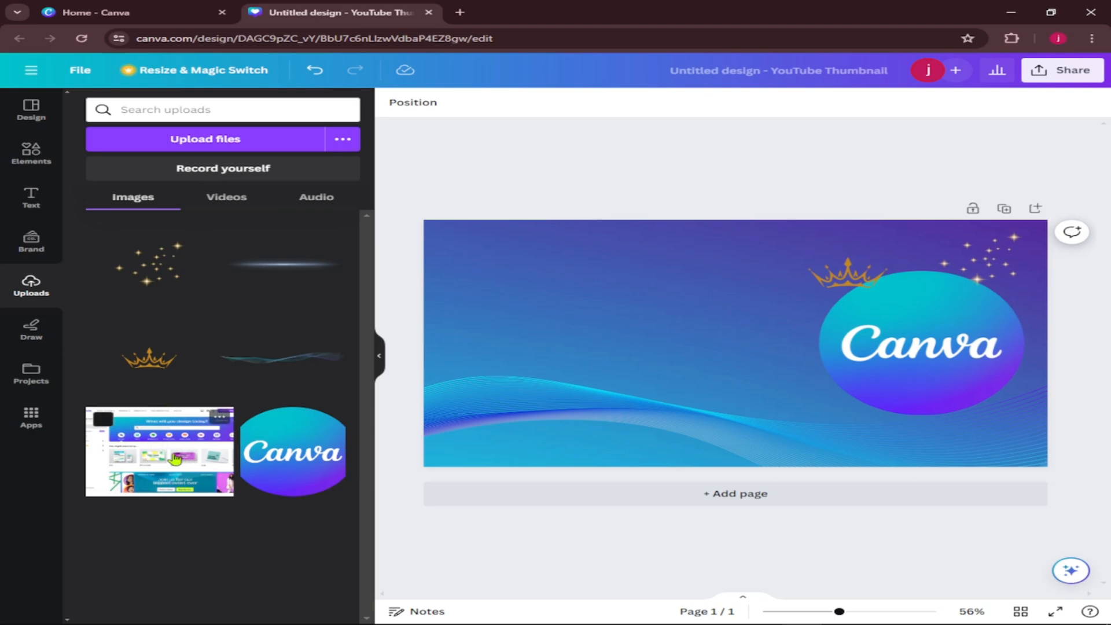
# Clear the crown search and add the right-pointing pentagon arrow frame from the basic shape frames to the page.
pyautogui.click(35, 153)
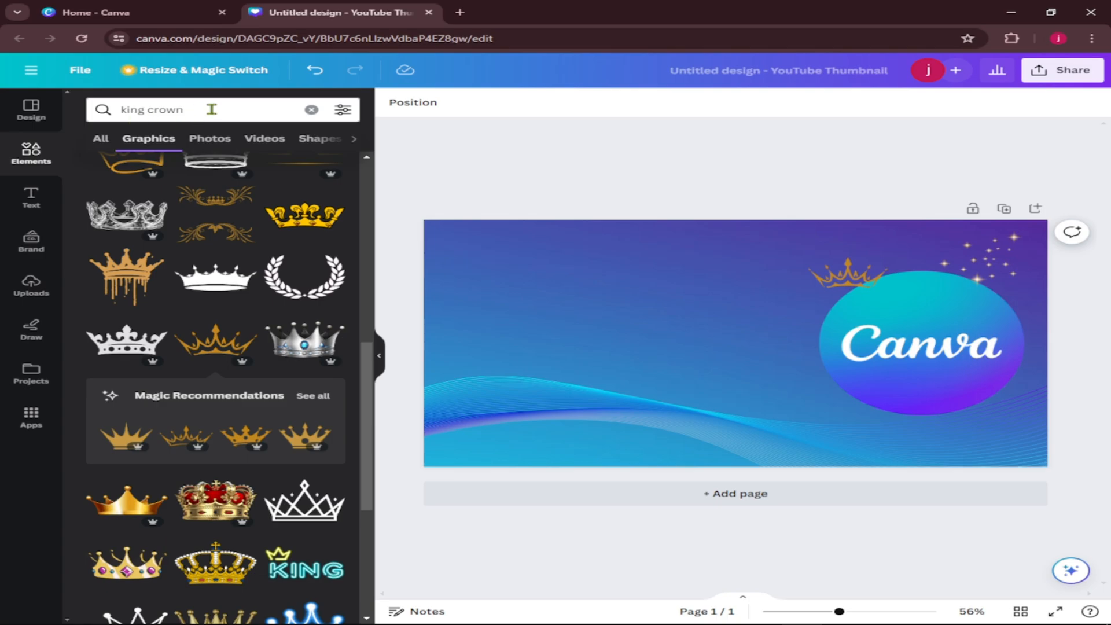
pyautogui.click(311, 110)
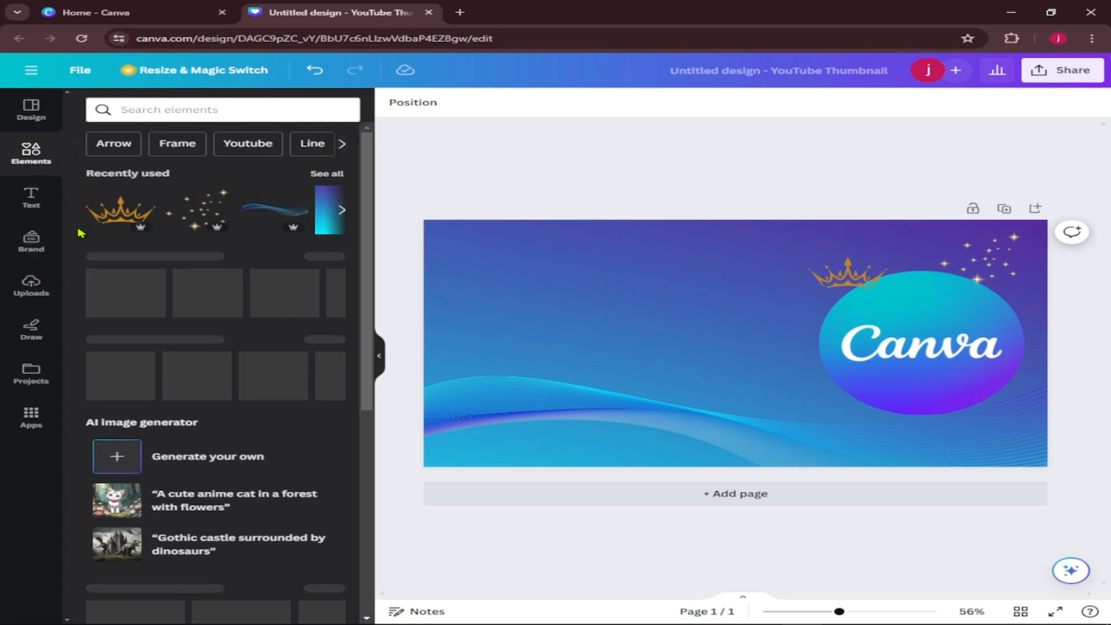
pyautogui.scroll(-10, 199, 431)
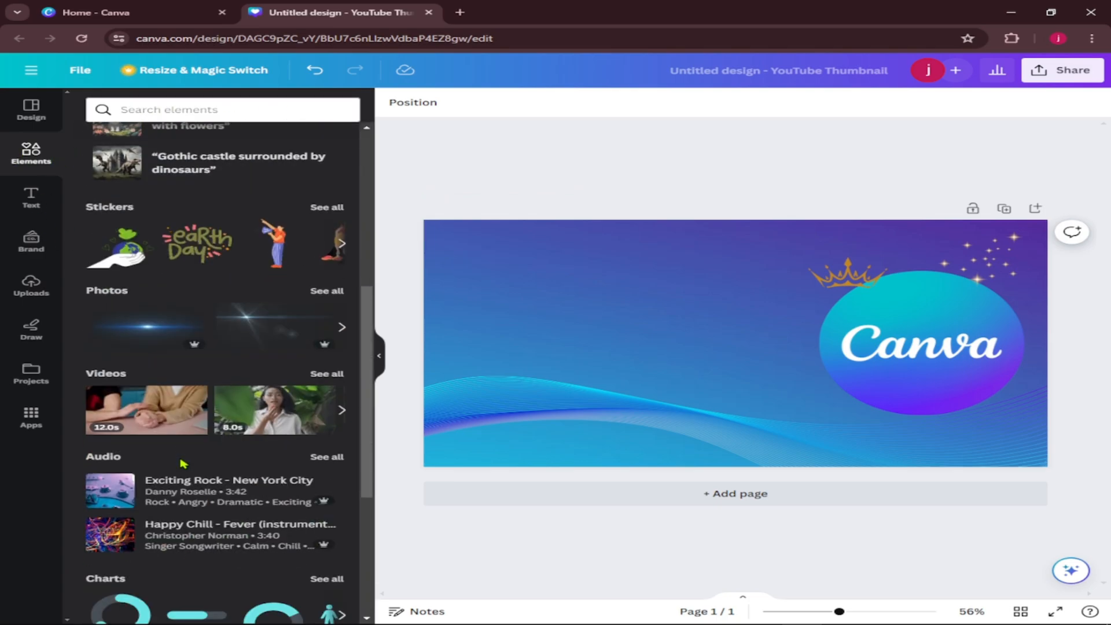
pyautogui.scroll(10, 197, 175)
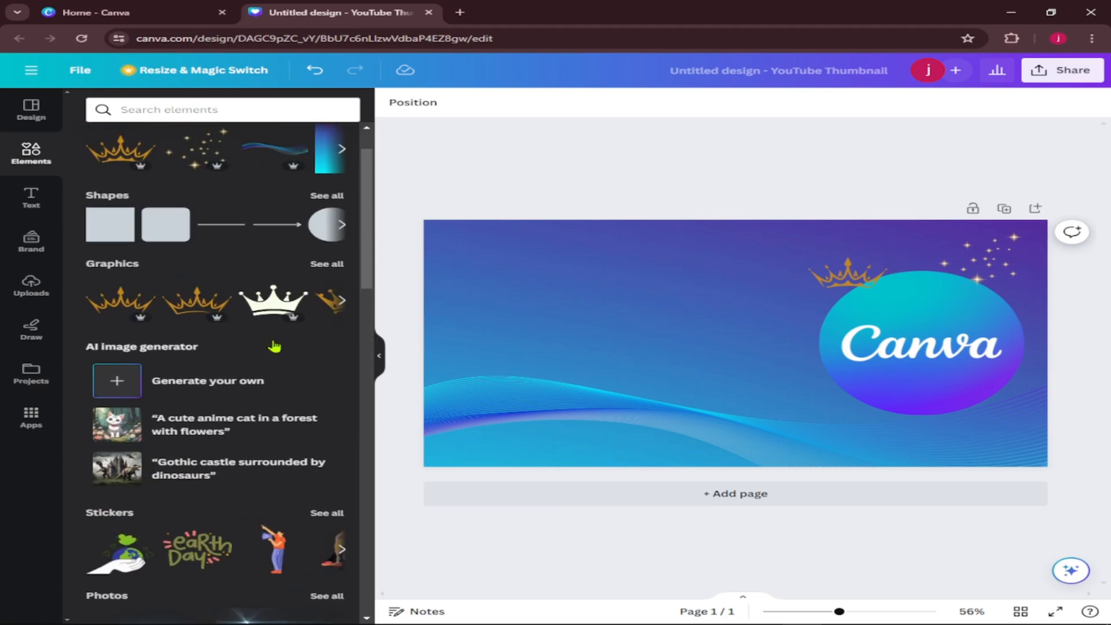
pyautogui.scroll(-12, 232, 439)
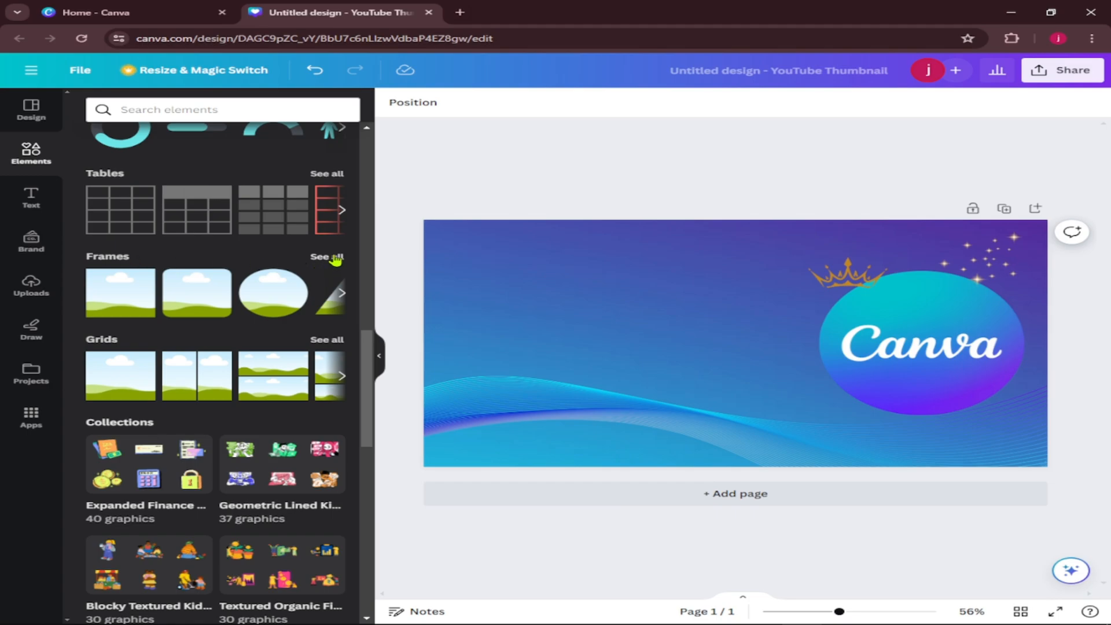
pyautogui.click(335, 258)
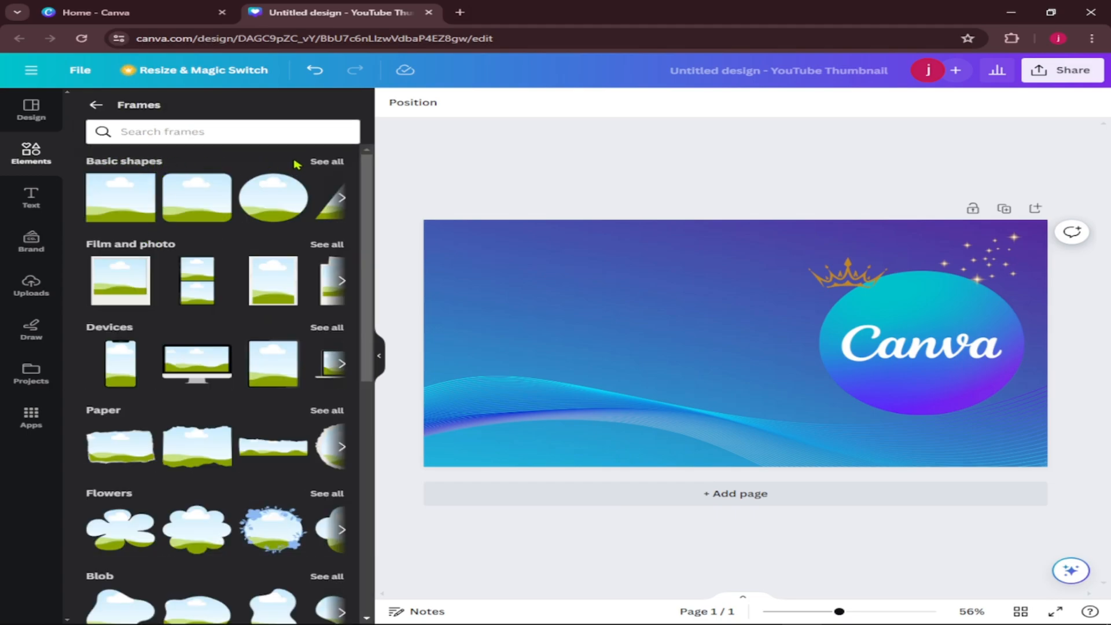
pyautogui.click(334, 161)
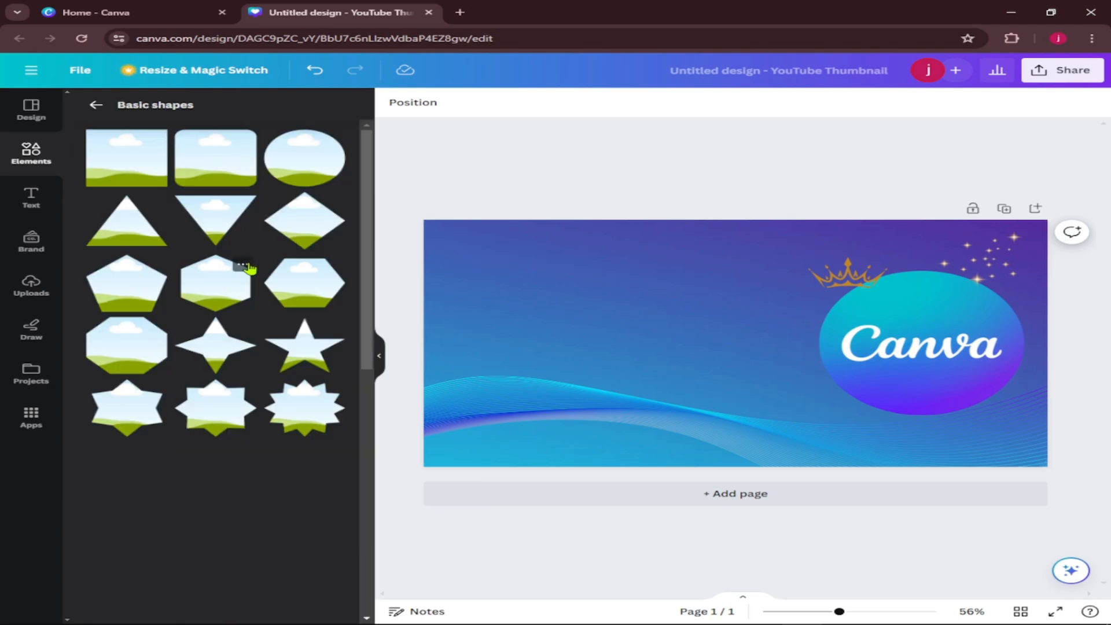
pyautogui.scroll(-2, 232, 292)
pyautogui.scroll(-3, 232, 295)
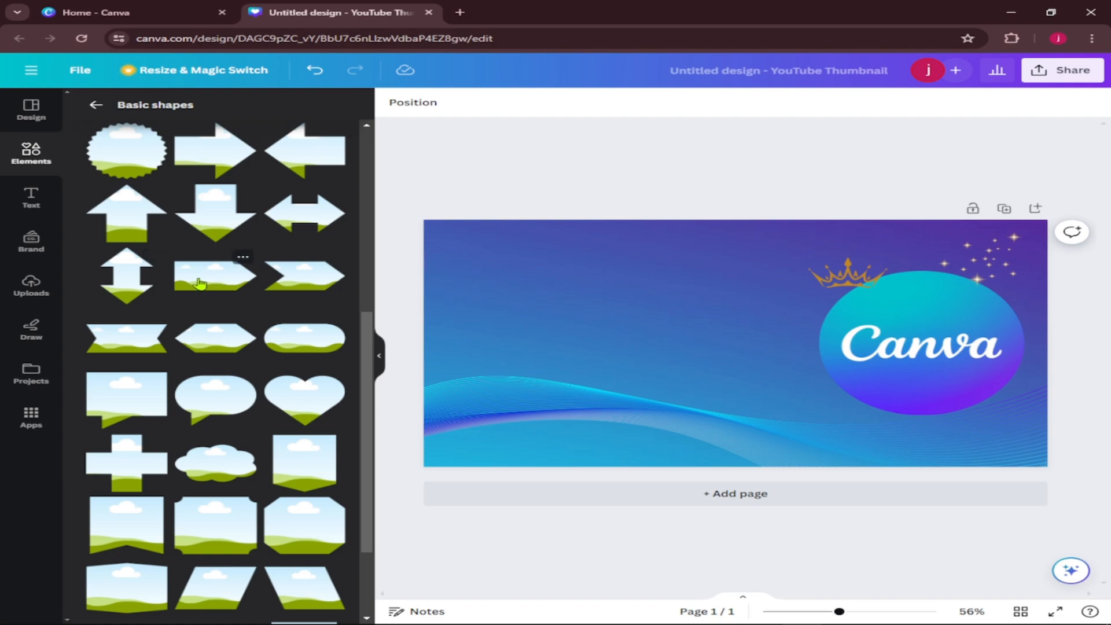
pyautogui.click(210, 283)
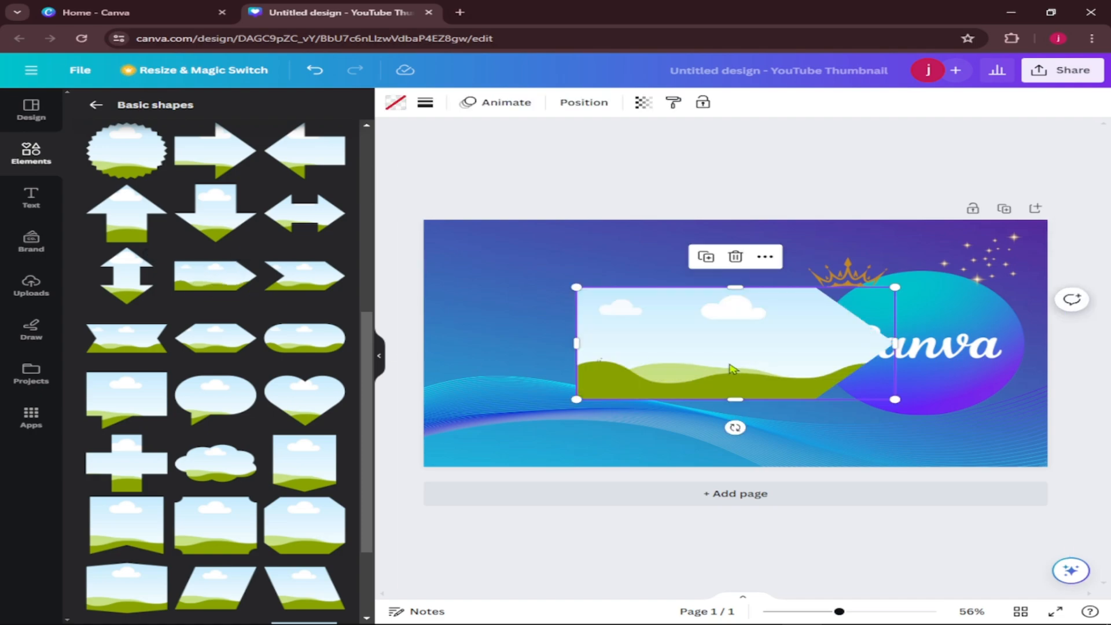
# Move the arrow frame to the page's left side, enlarge it to nearly full page height, and extend its tip close to the Canva logo.
pyautogui.moveTo(722, 363); pyautogui.dragTo(586, 347)
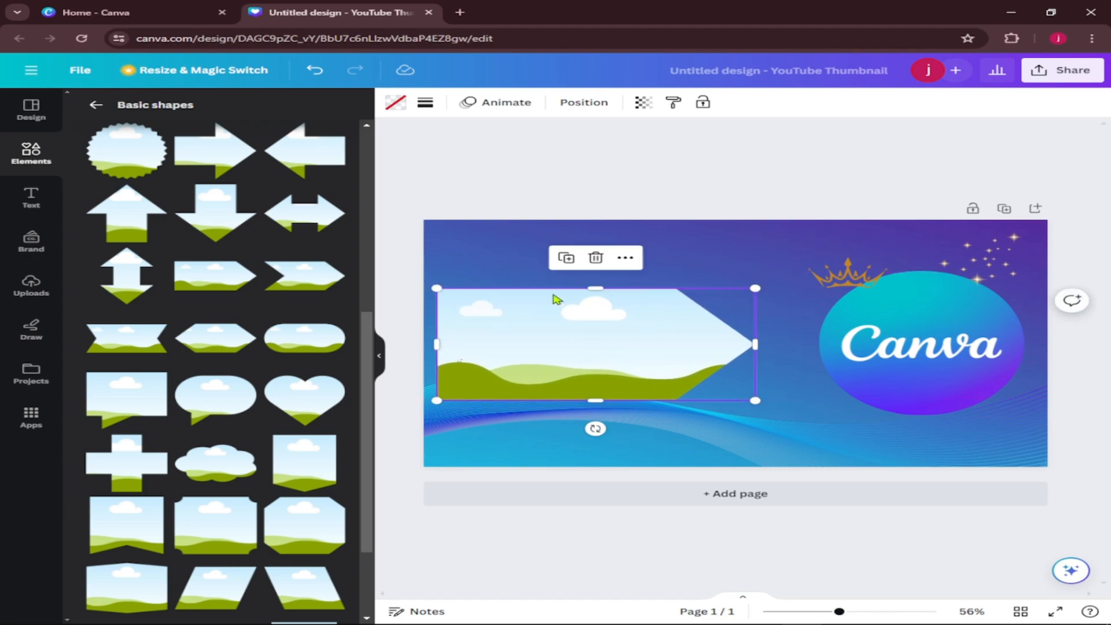
pyautogui.moveTo(596, 288); pyautogui.dragTo(596, 230)
pyautogui.moveTo(597, 400); pyautogui.dragTo(595, 458)
pyautogui.moveTo(755, 343); pyautogui.dragTo(818, 342)
pyautogui.moveTo(636, 336); pyautogui.dragTo(638, 339)
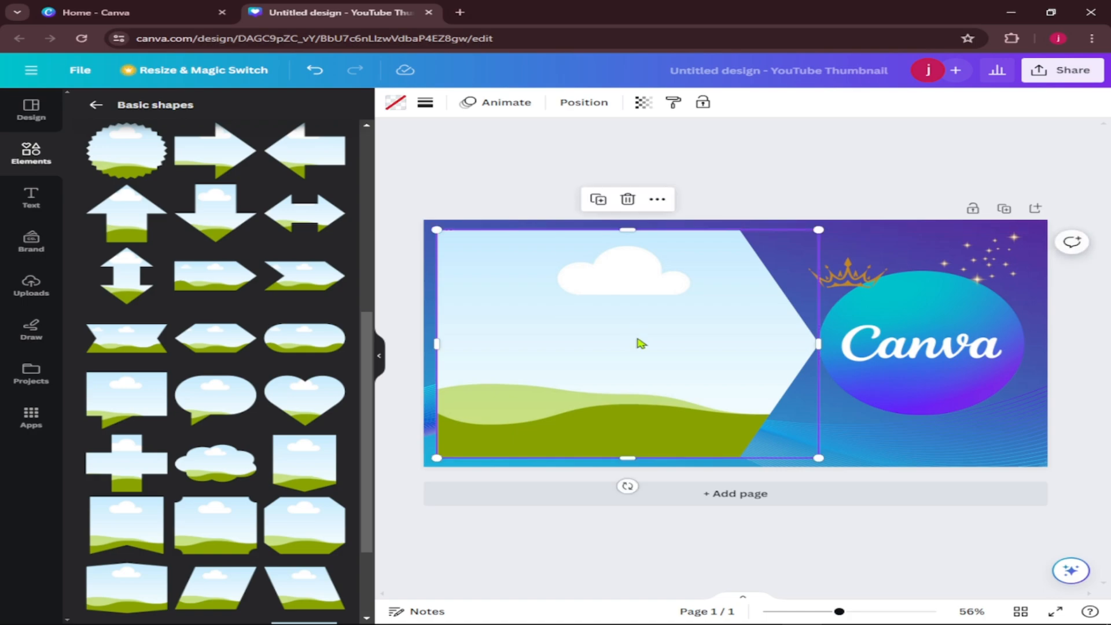
pyautogui.press('Left')
pyautogui.press('Left')
pyautogui.press('Left')
pyautogui.press('Left')
pyautogui.press('Left')
pyautogui.press('Left')
pyautogui.press('Left')
pyautogui.press('Left')
pyautogui.press('Left')
pyautogui.press('Left')
pyautogui.press('Left')
pyautogui.press('Left')
pyautogui.press('Left')
pyautogui.press('Left')
pyautogui.press('Left')
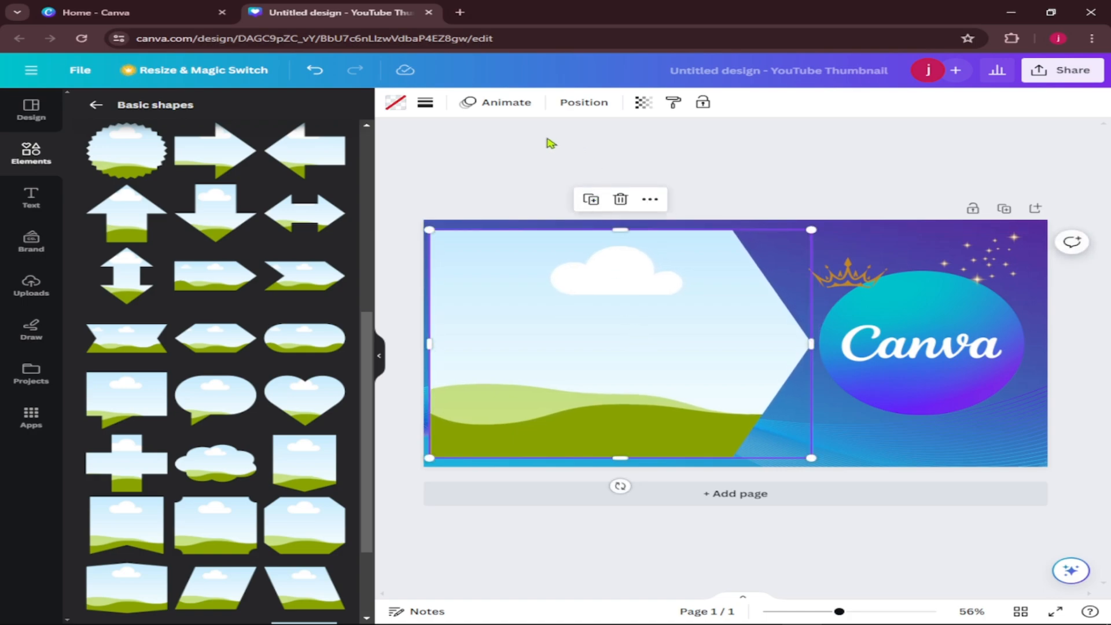
pyautogui.click(547, 142)
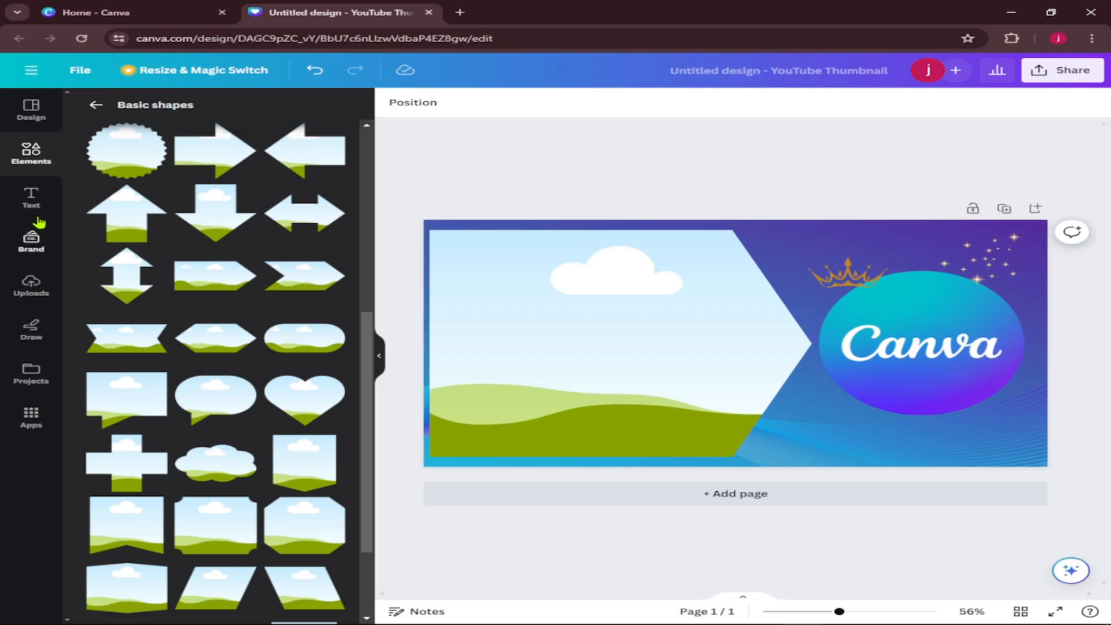
# Fill the arrow frame with the uploaded screenshot of the Canva home page.
pyautogui.click(32, 287)
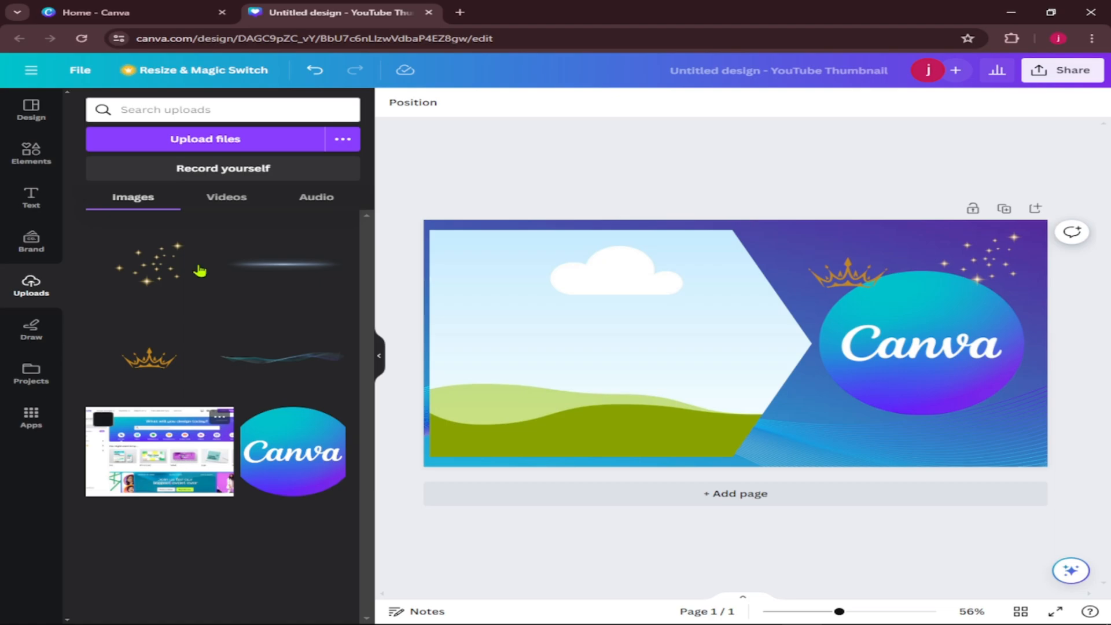
pyautogui.click(134, 13)
pyautogui.click(1068, 205)
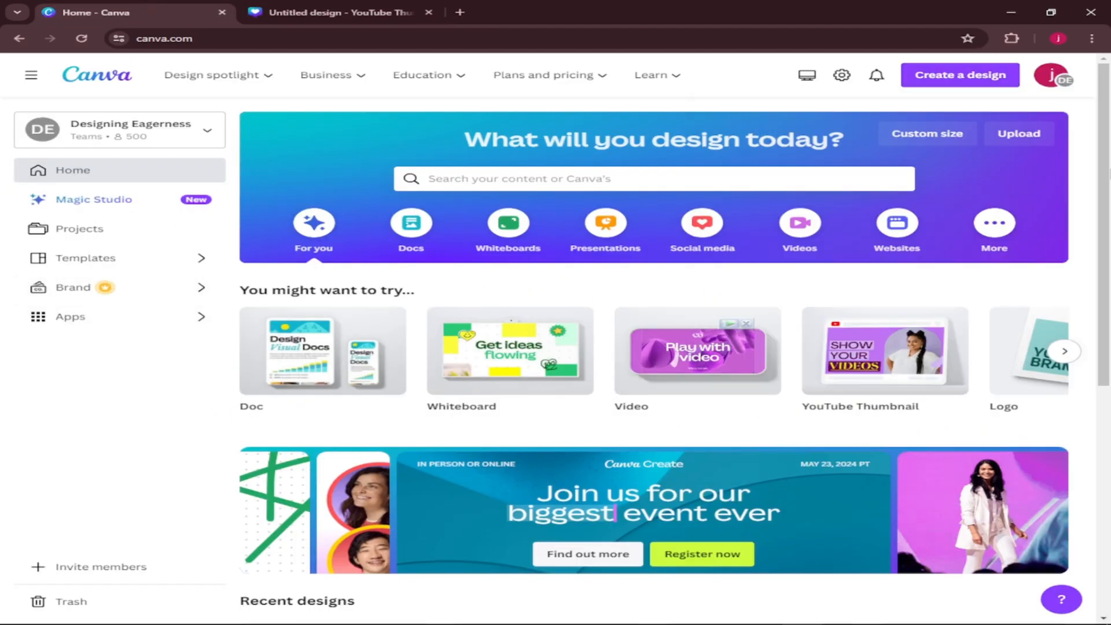
pyautogui.click(295, 12)
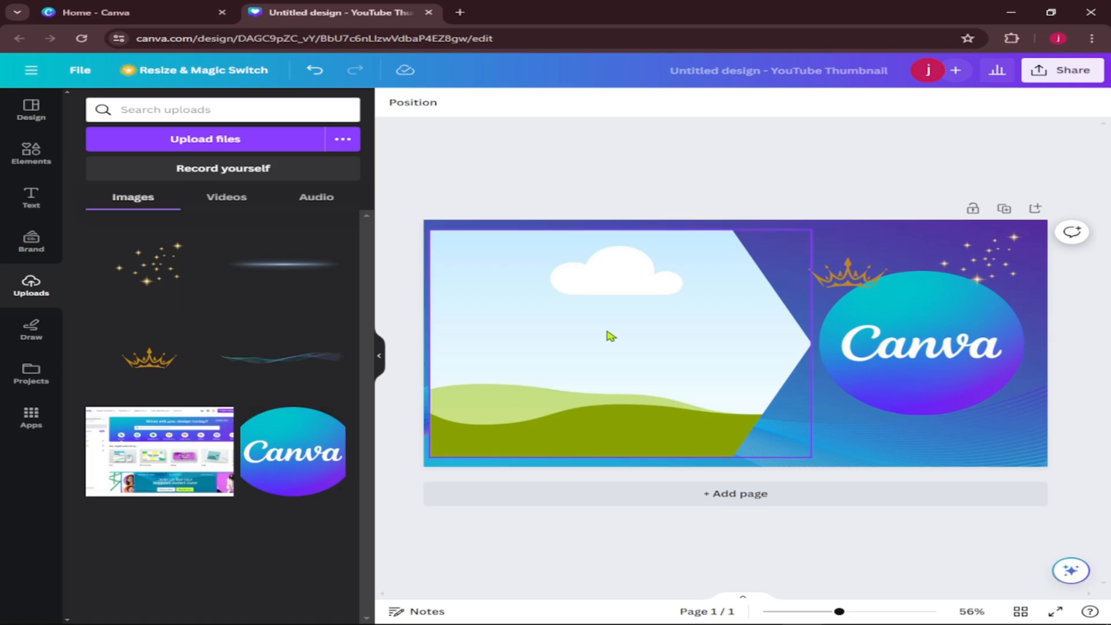
pyautogui.moveTo(167, 466); pyautogui.dragTo(624, 351)
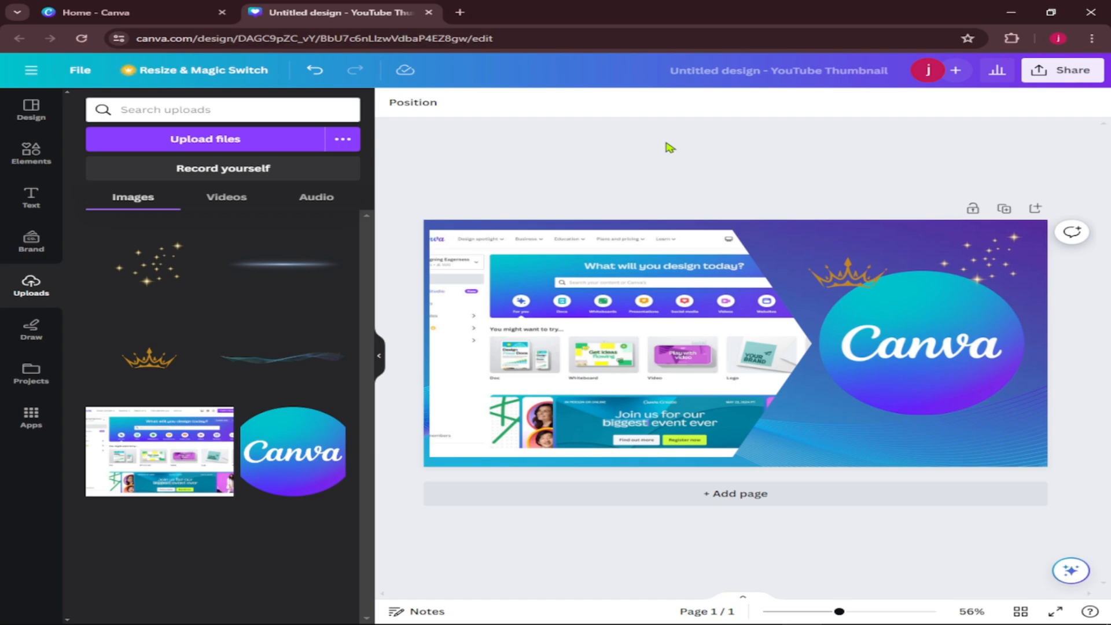
# Add the uploaded glowing light line, enlarge it, and place it along the arrow frame's top edge.
pyautogui.click(291, 270)
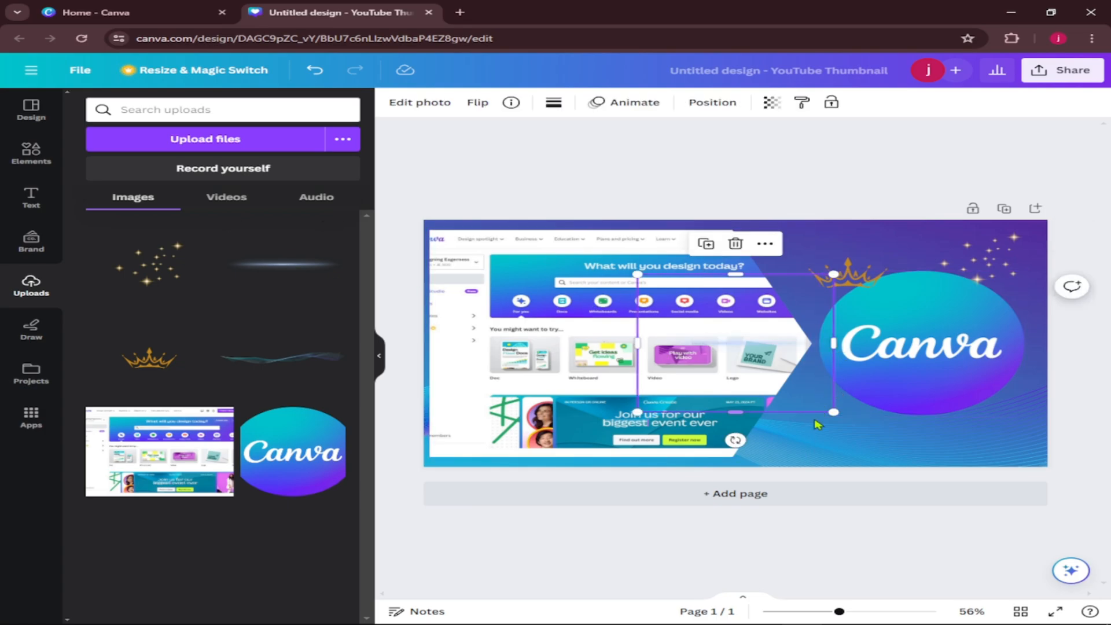
pyautogui.moveTo(833, 414); pyautogui.dragTo(1070, 578)
pyautogui.moveTo(879, 430)
pyautogui.mouseDown()
pyautogui.moveTo(657, 300)
pyautogui.moveTo(628, 221)
pyautogui.moveTo(603, 230)
pyautogui.mouseUp()
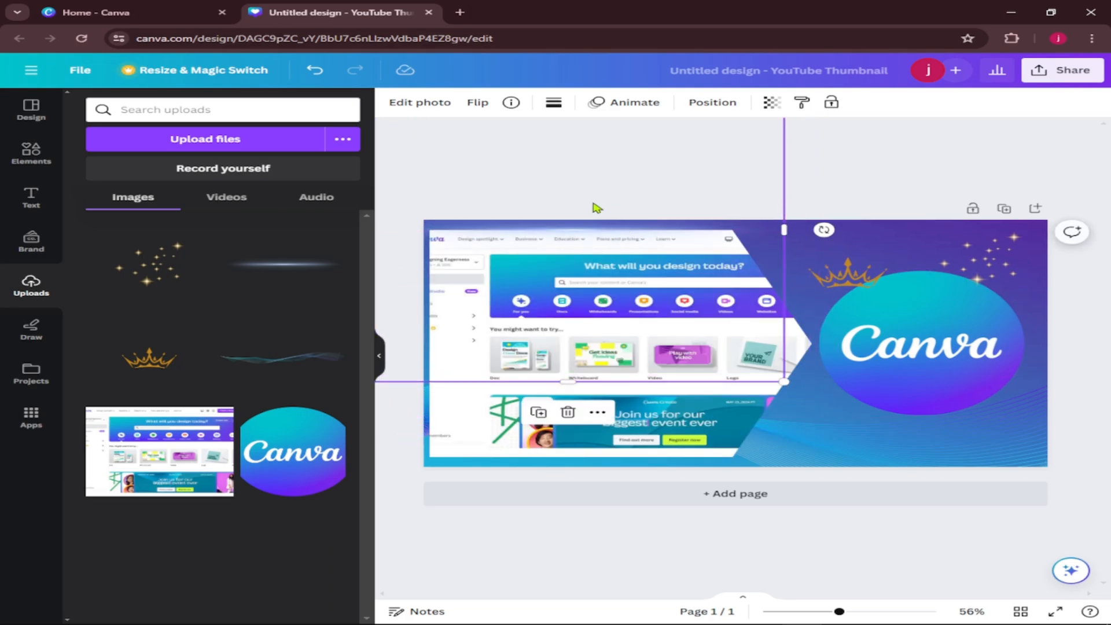
pyautogui.click(609, 185)
# Duplicate the glowing light line and place the copy along the arrow frame's bottom edge.
pyautogui.click(587, 232)
pyautogui.hotkey('ctrl', 'd')
pyautogui.moveTo(629, 240)
pyautogui.mouseDown()
pyautogui.moveTo(627, 409)
pyautogui.moveTo(645, 462)
pyautogui.moveTo(620, 459)
pyautogui.mouseUp()
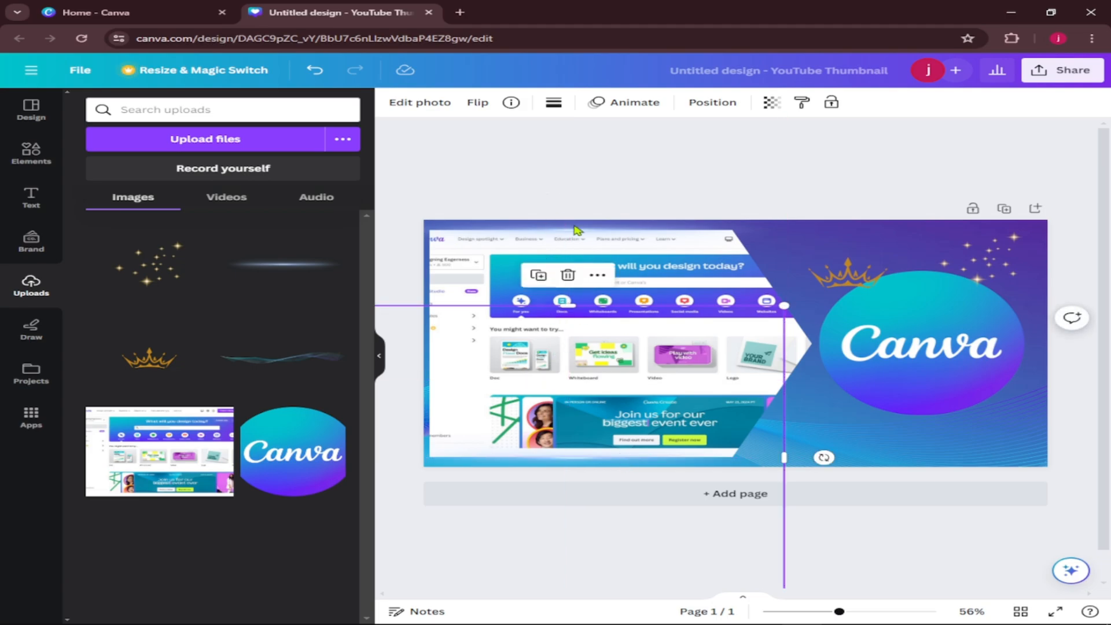
pyautogui.click(580, 144)
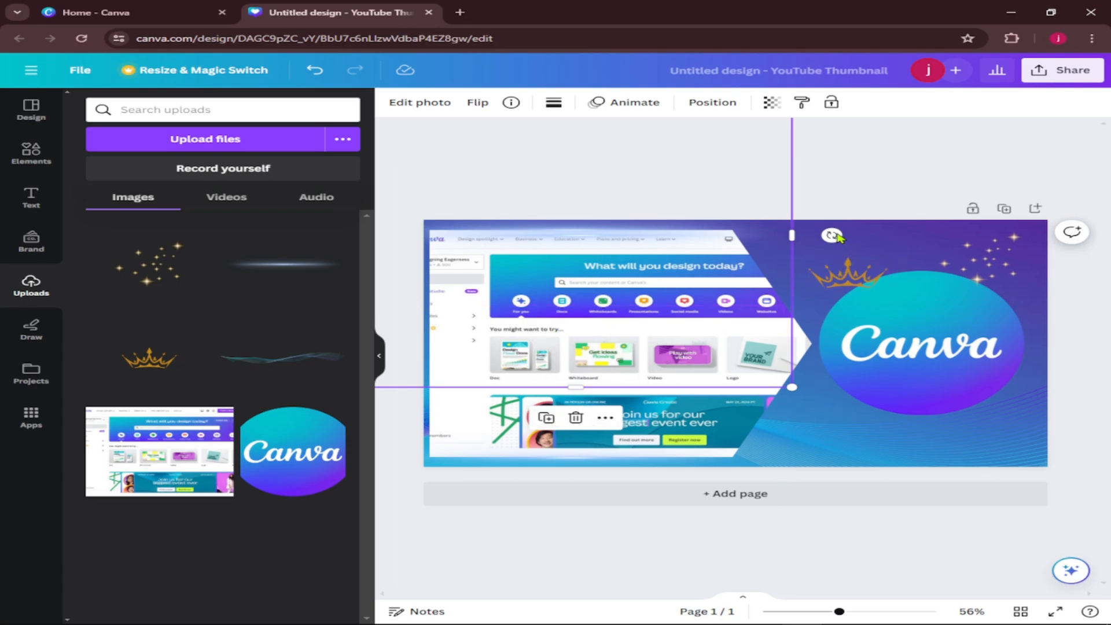
# Rotate the additional light line copy to vertical and align it with the arrow frame's left edge.
pyautogui.moveTo(836, 237); pyautogui.dragTo(581, 430)
pyautogui.moveTo(574, 224); pyautogui.dragTo(427, 322)
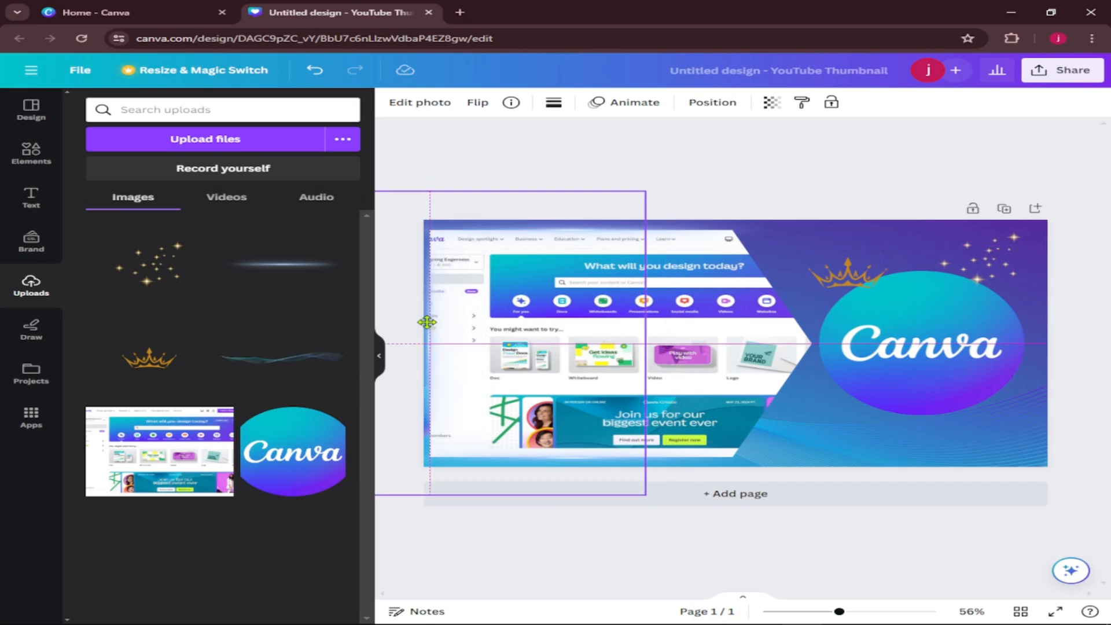
pyautogui.moveTo(427, 322); pyautogui.dragTo(427, 322)
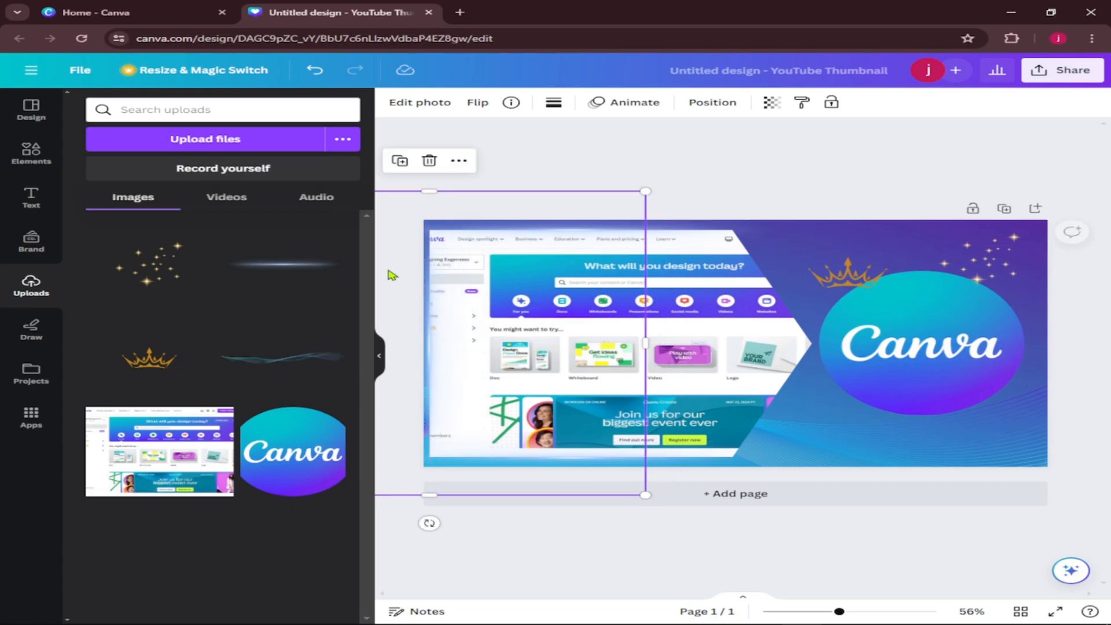
# Search the elements for "magic line" and show all matching photos.
pyautogui.click(31, 152)
pyautogui.click(31, 152)
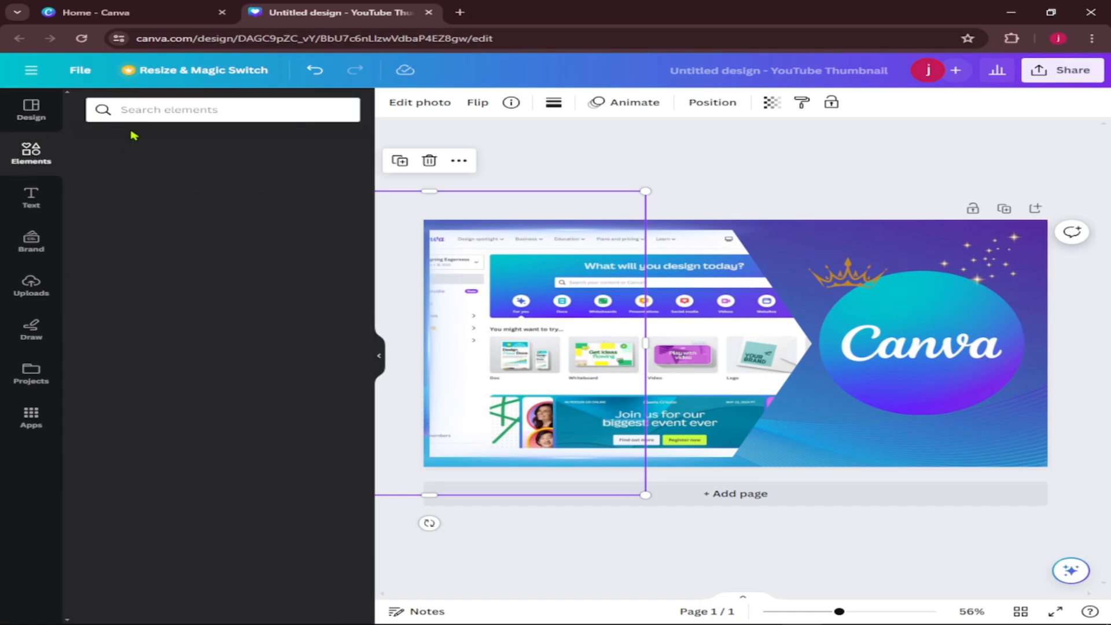
pyautogui.click(180, 111)
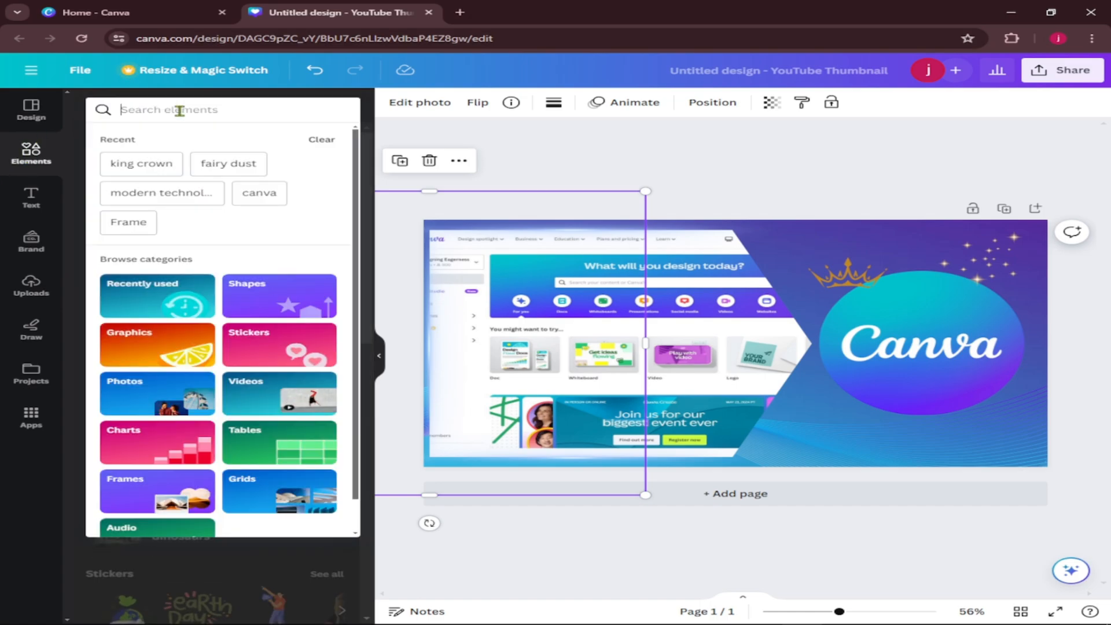
pyautogui.write('magic line')
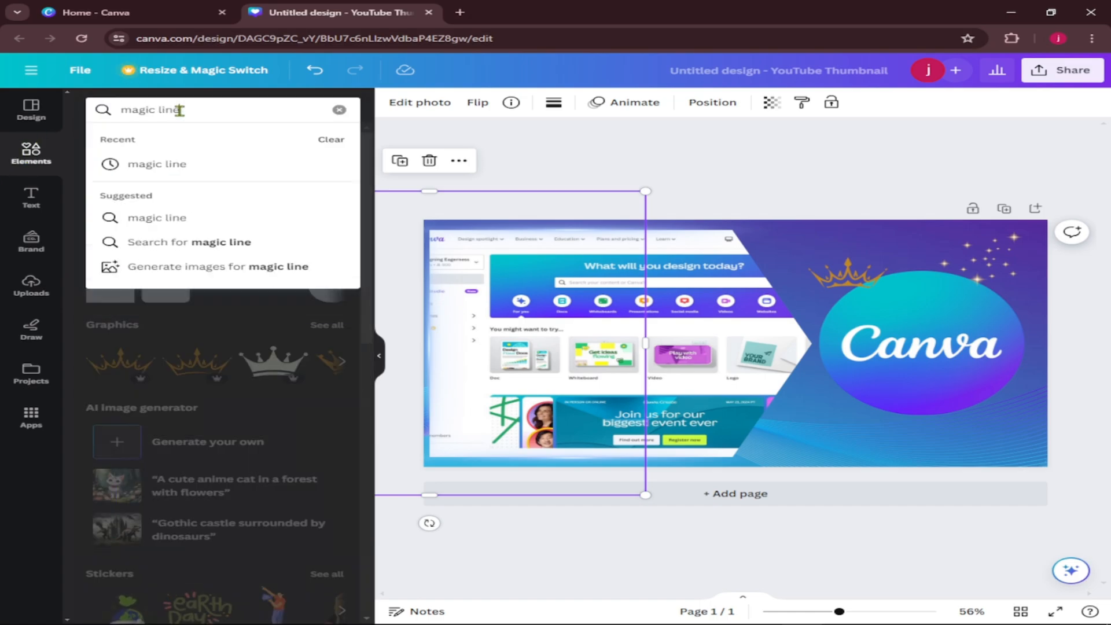
pyautogui.press('Return')
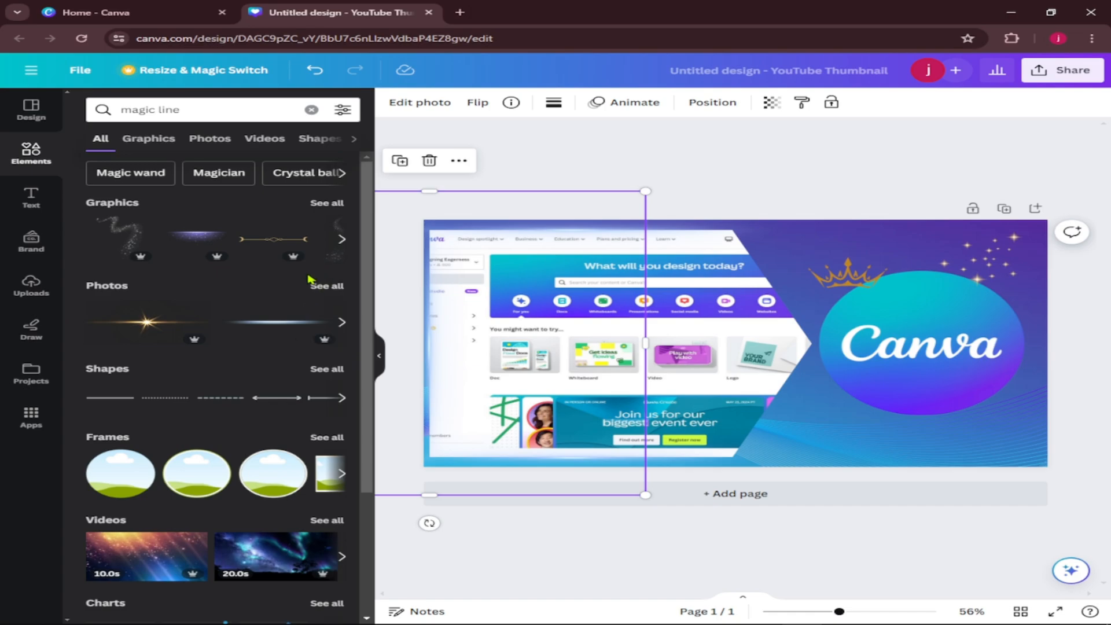
pyautogui.click(334, 287)
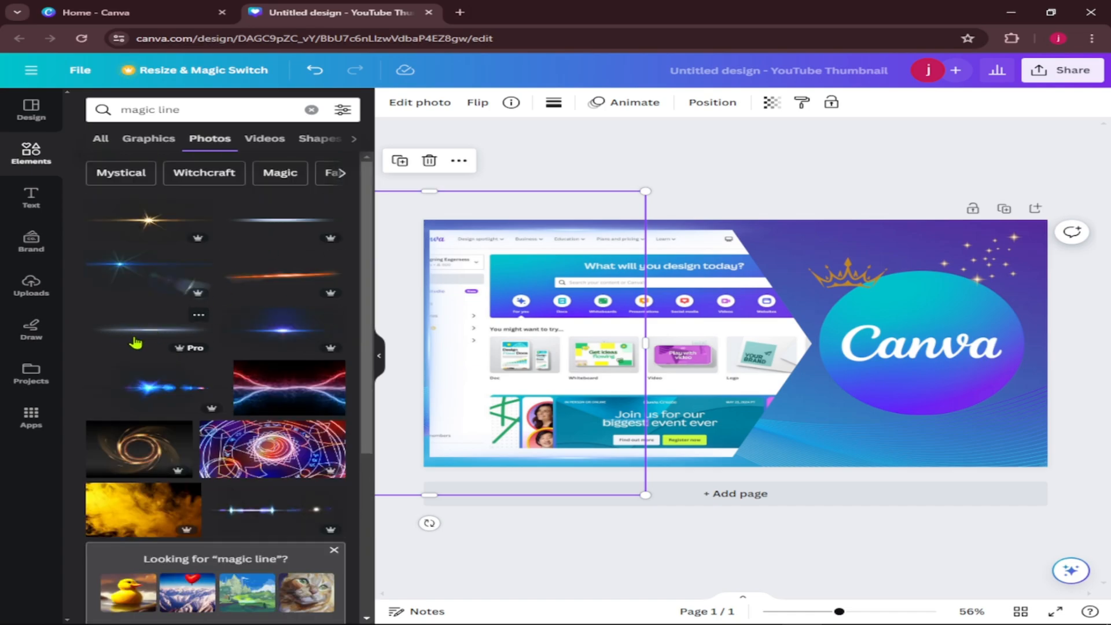
pyautogui.click(137, 336)
pyautogui.moveTo(778, 353); pyautogui.dragTo(852, 260)
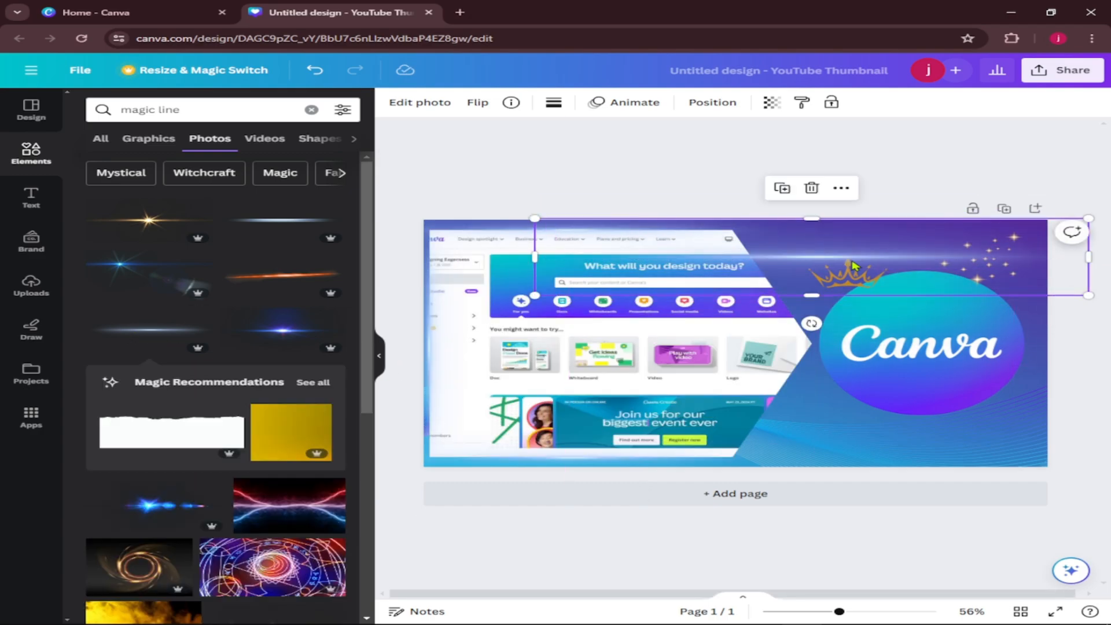
pyautogui.click(812, 189)
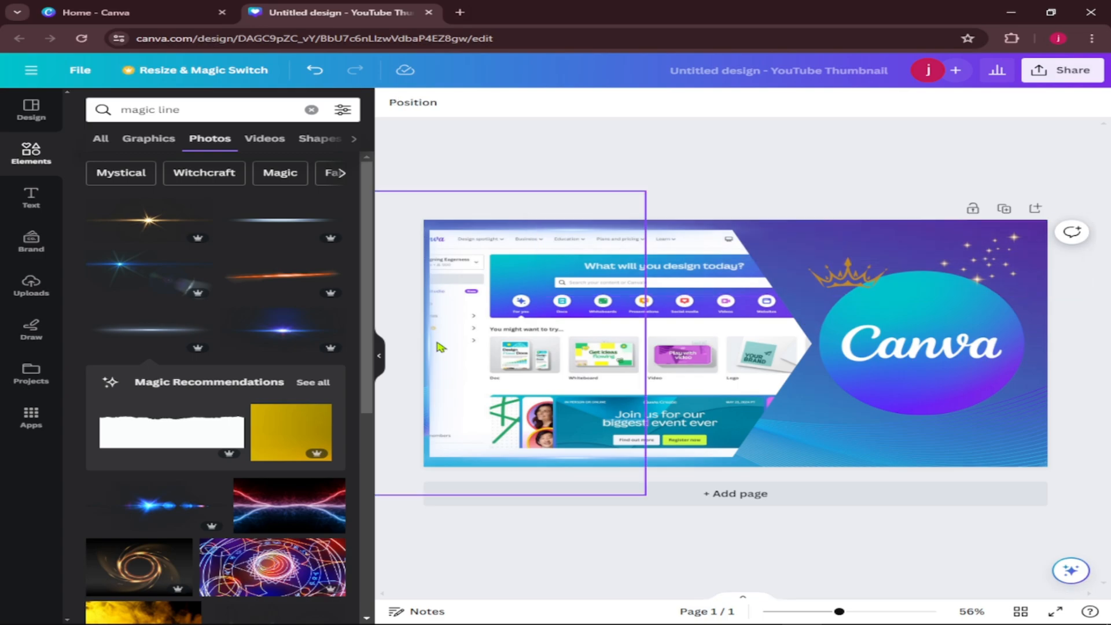
# Fine-tune the light lines, shifting the one on the arrow frame's top edge slightly to the right.
pyautogui.click(428, 347)
pyautogui.moveTo(428, 352); pyautogui.dragTo(430, 348)
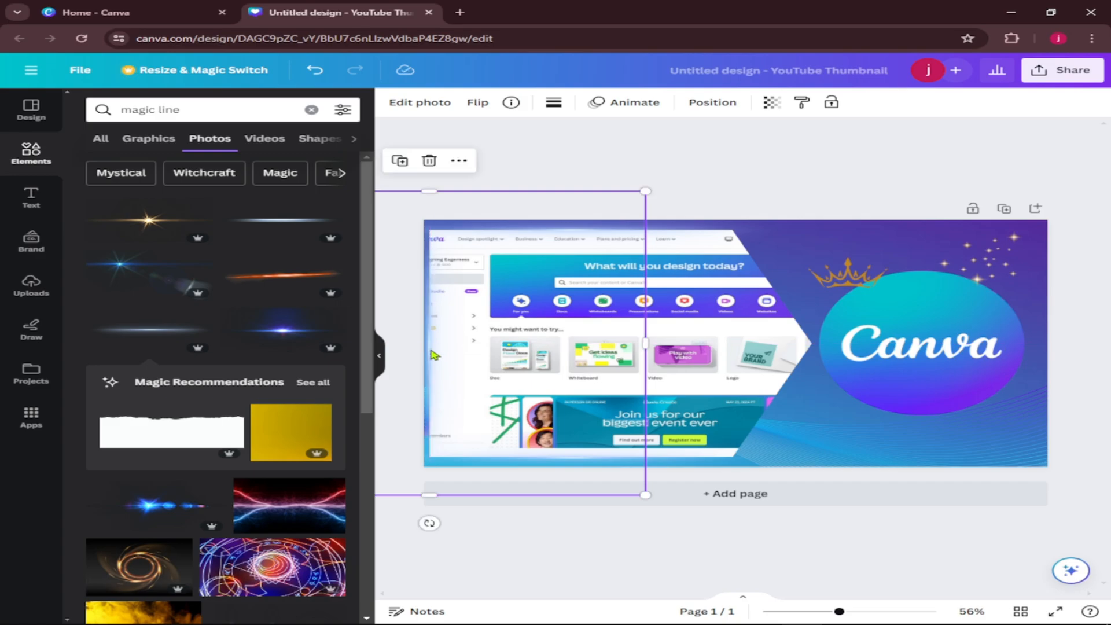
pyautogui.click(723, 193)
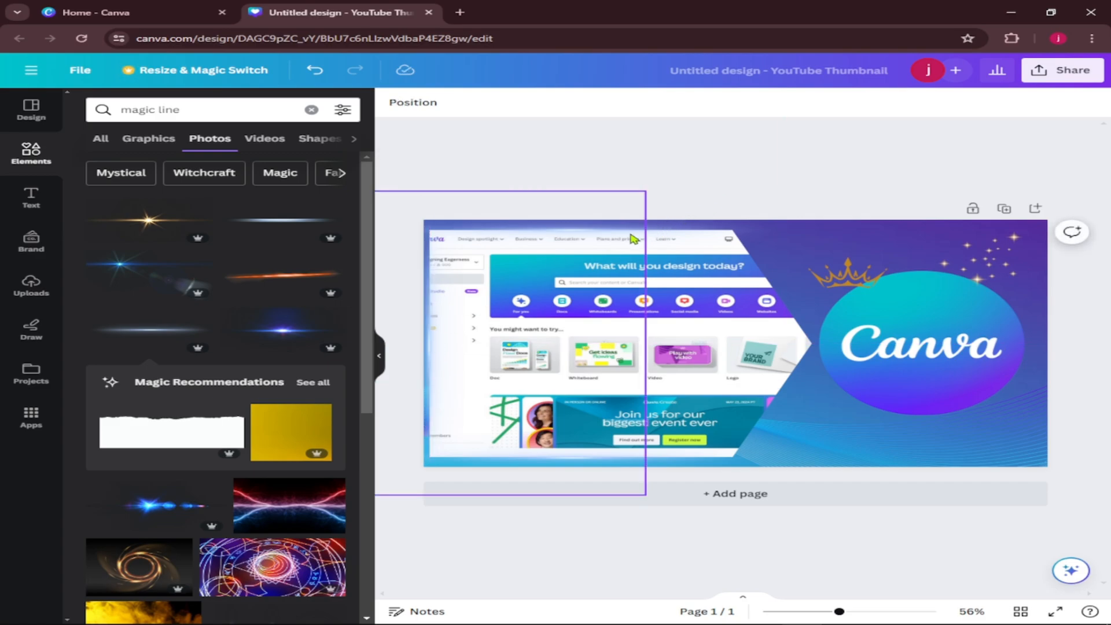
pyautogui.click(702, 233)
pyautogui.moveTo(780, 231); pyautogui.dragTo(805, 231)
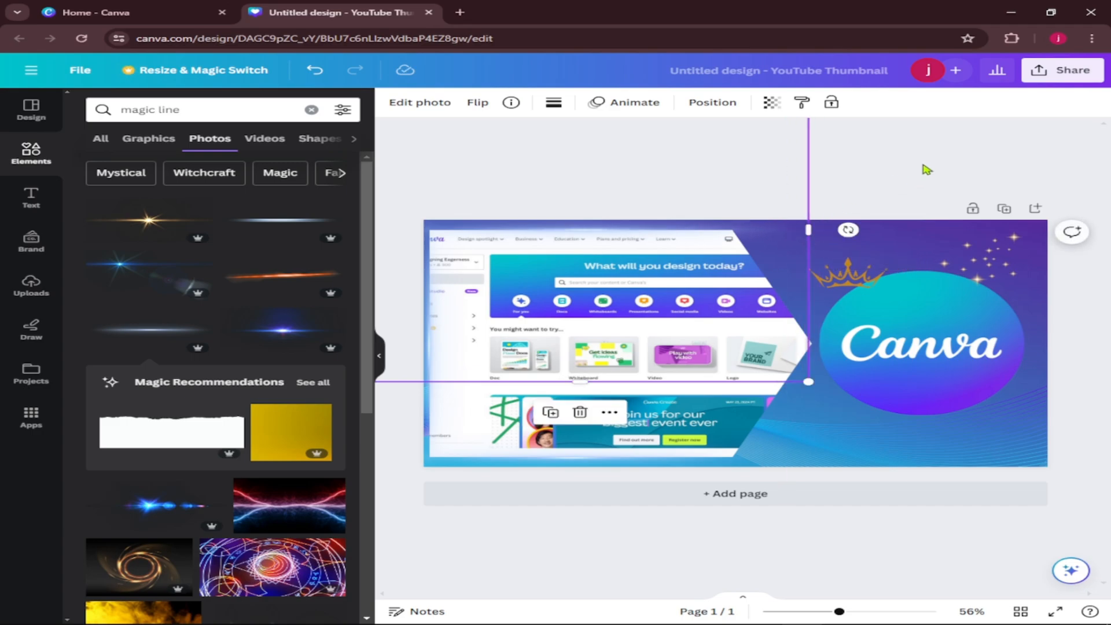
pyautogui.click(926, 168)
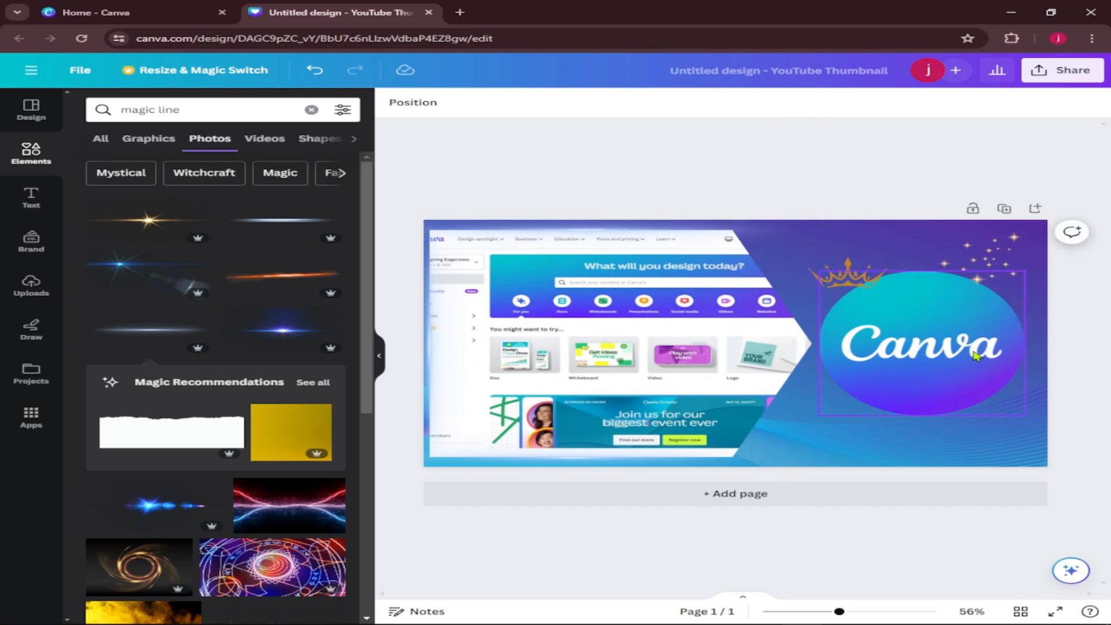
# Tilt the crown and place it above the Canva logo's upper-left edge, and shift the golden sparkles slightly toward the upper right.
pyautogui.click(848, 269)
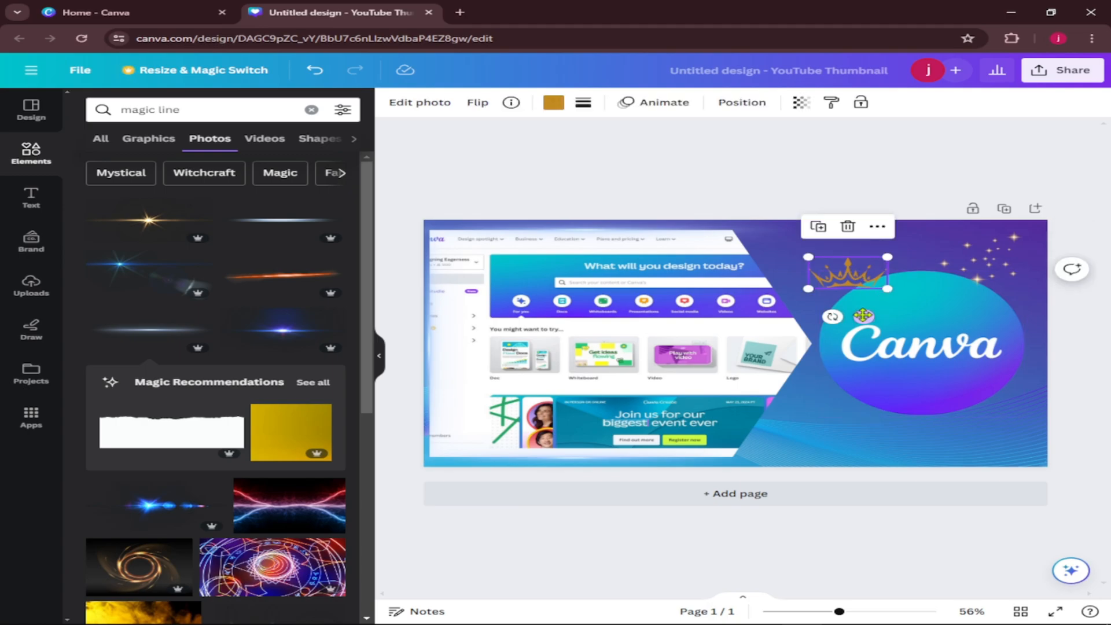
pyautogui.moveTo(843, 325); pyautogui.dragTo(864, 264)
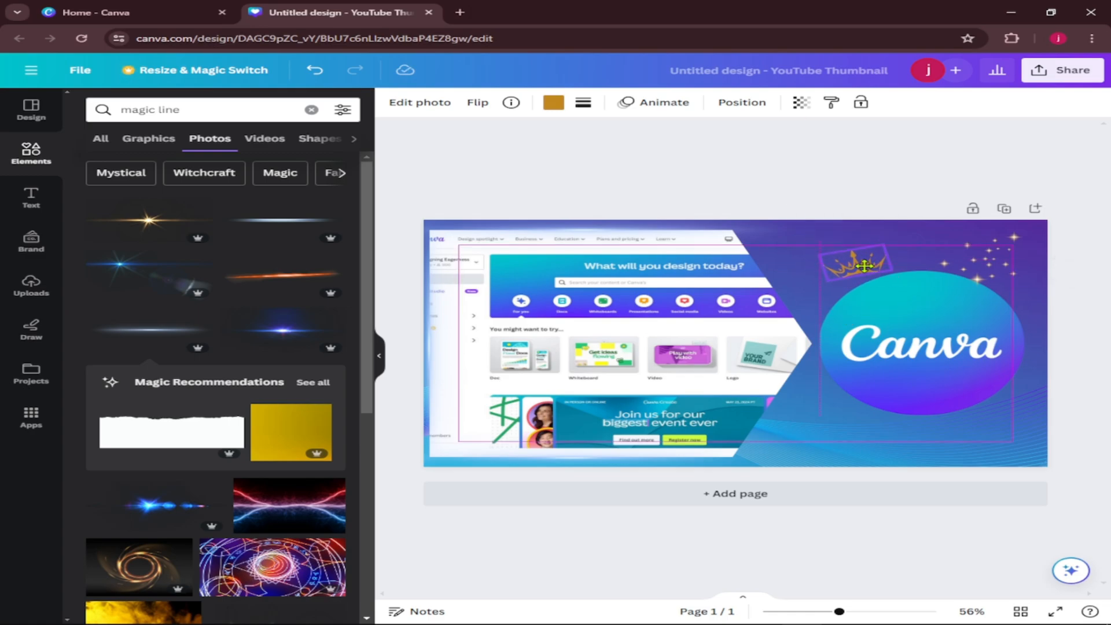
pyautogui.click(1000, 283)
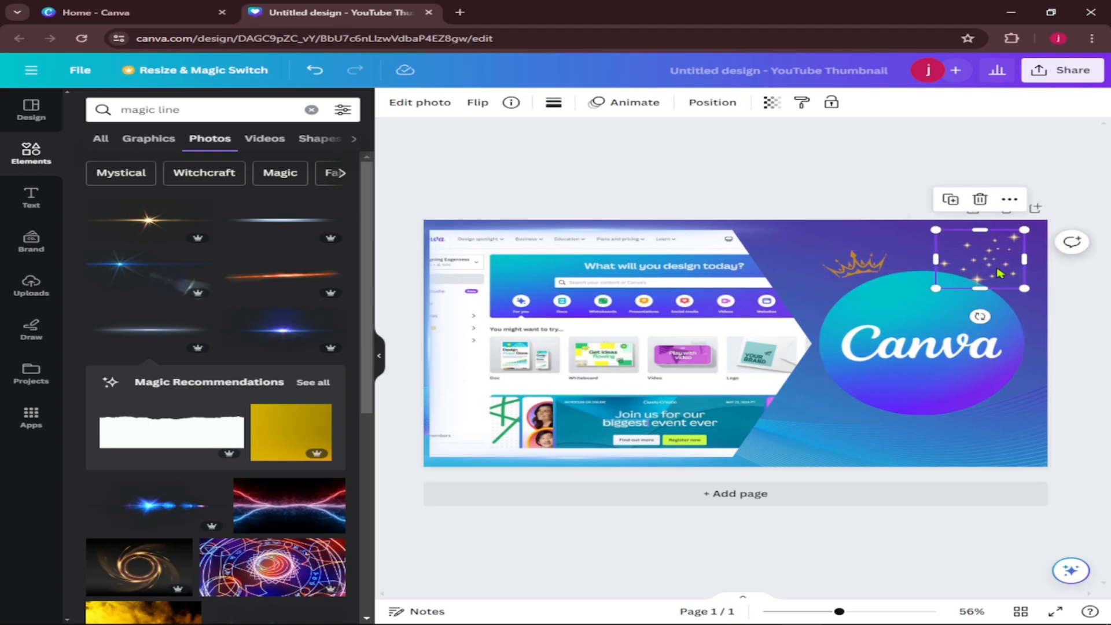
pyautogui.moveTo(1000, 275); pyautogui.dragTo(1006, 270)
pyautogui.click(878, 172)
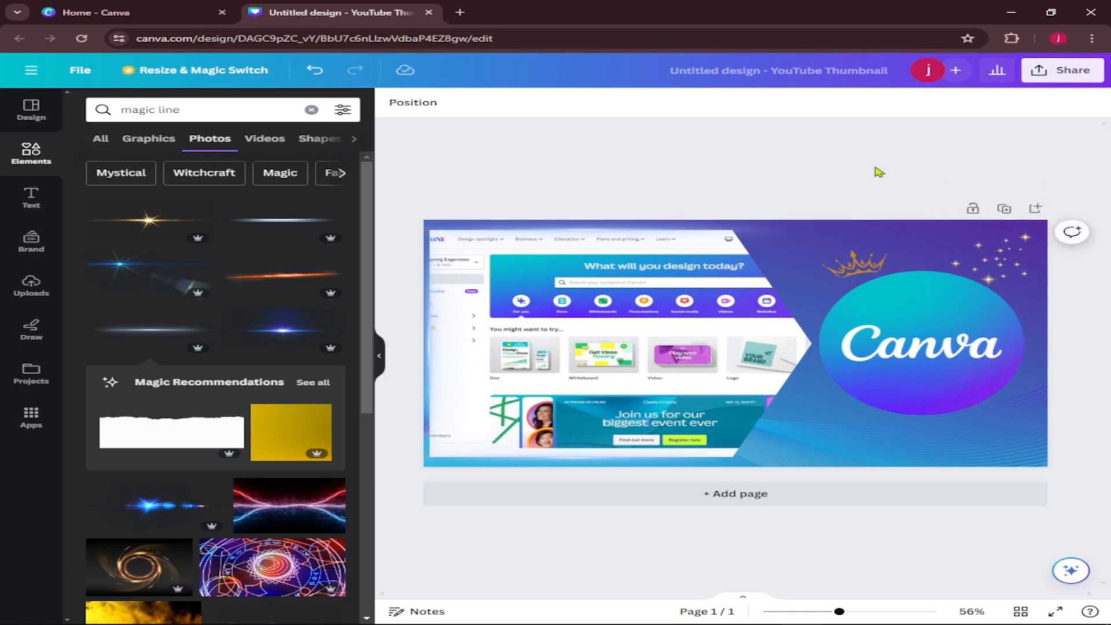
pyautogui.click(934, 354)
pyautogui.moveTo(934, 354); pyautogui.dragTo(931, 349)
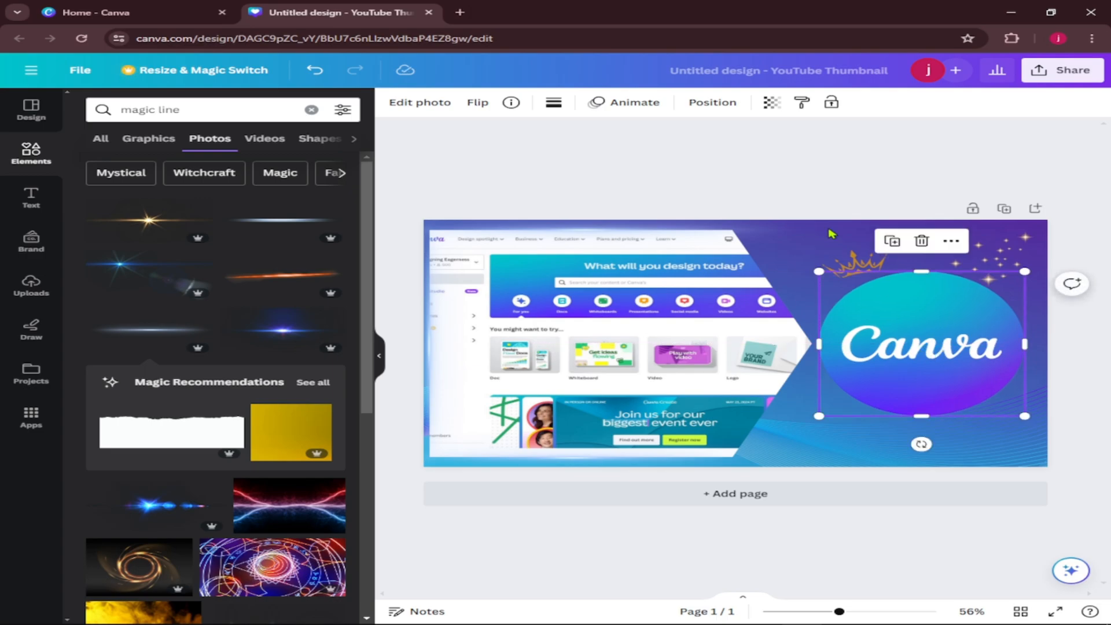
pyautogui.click(783, 181)
# Add a heading reading "get" and place it on the Canva logo circle above the word Canva.
pyautogui.click(31, 197)
pyautogui.moveTo(179, 221); pyautogui.dragTo(302, 229)
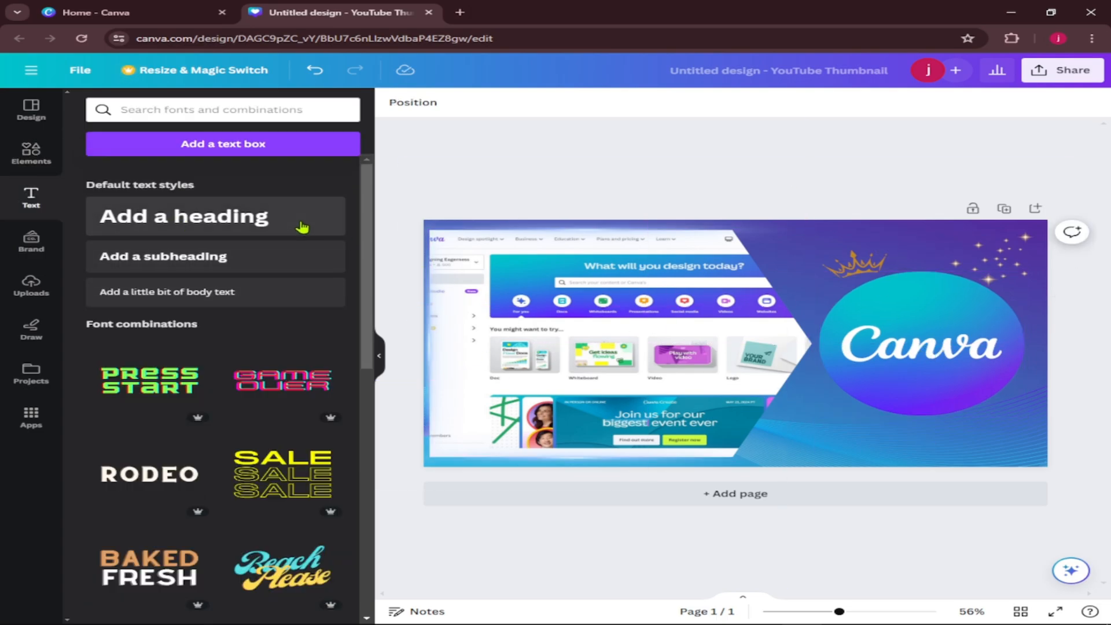
pyautogui.click(262, 223)
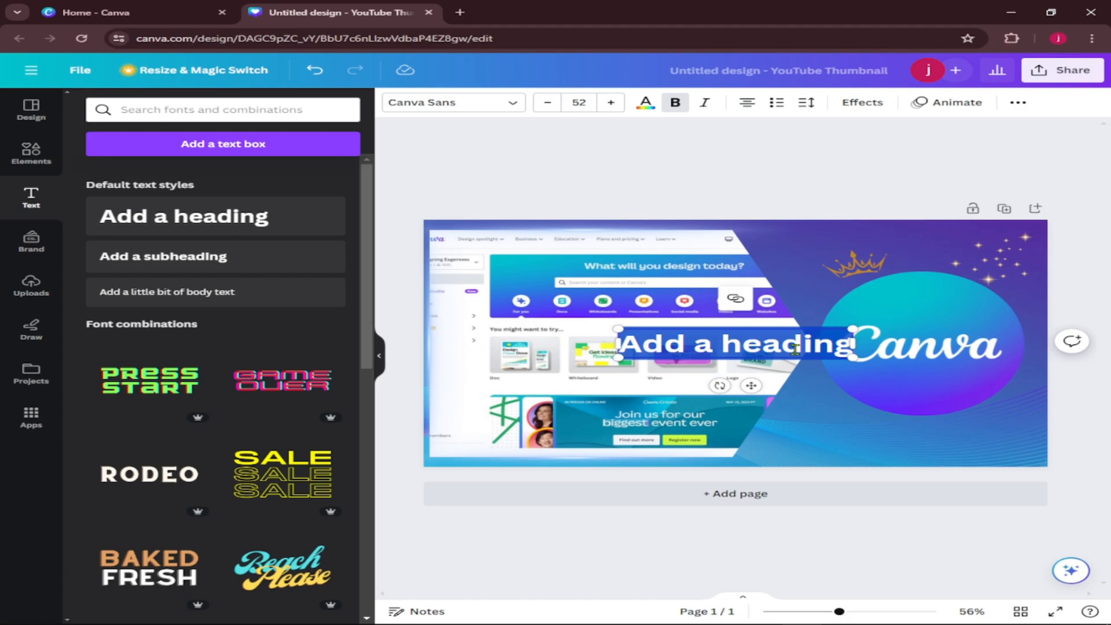
pyautogui.write('get')
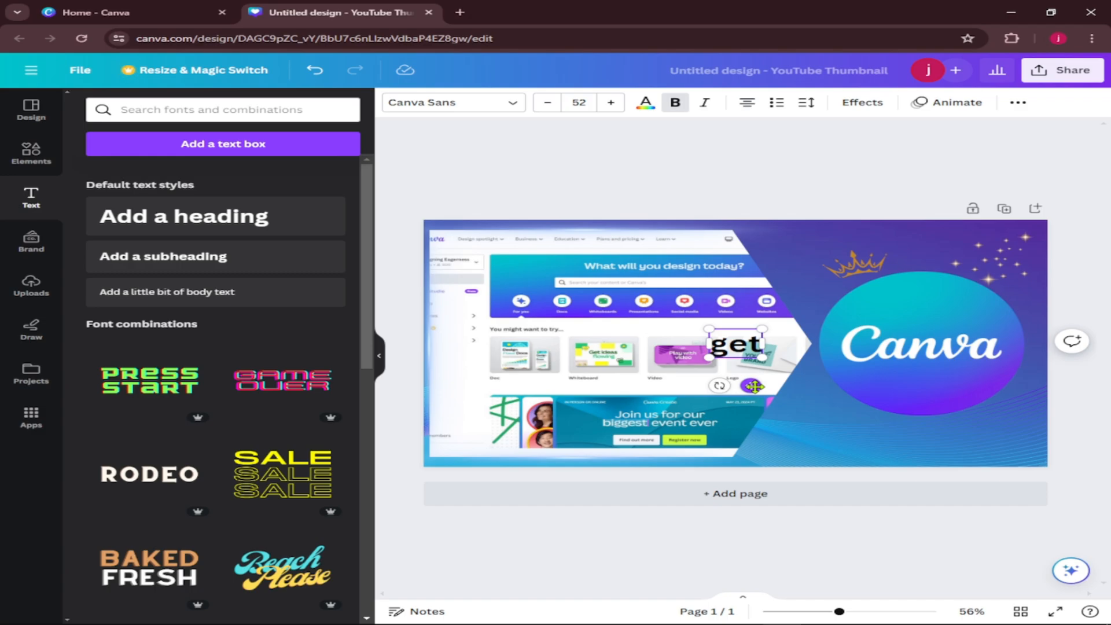
pyautogui.moveTo(754, 386); pyautogui.dragTo(943, 340)
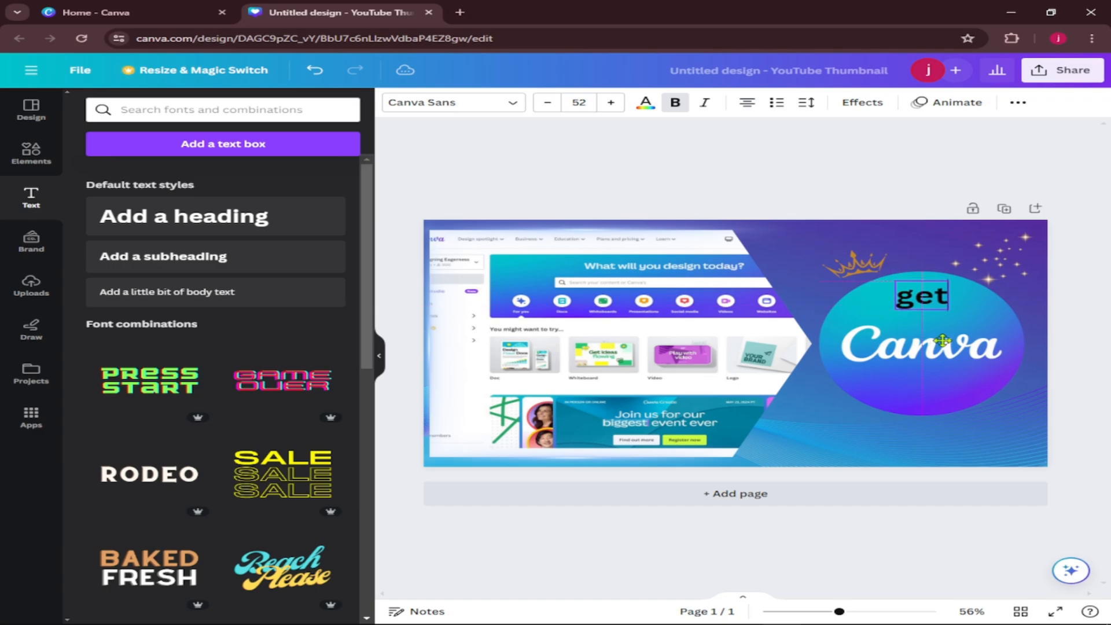
# Set the "get" heading's font size to 60 and switch it to uppercase.
pyautogui.click(581, 102)
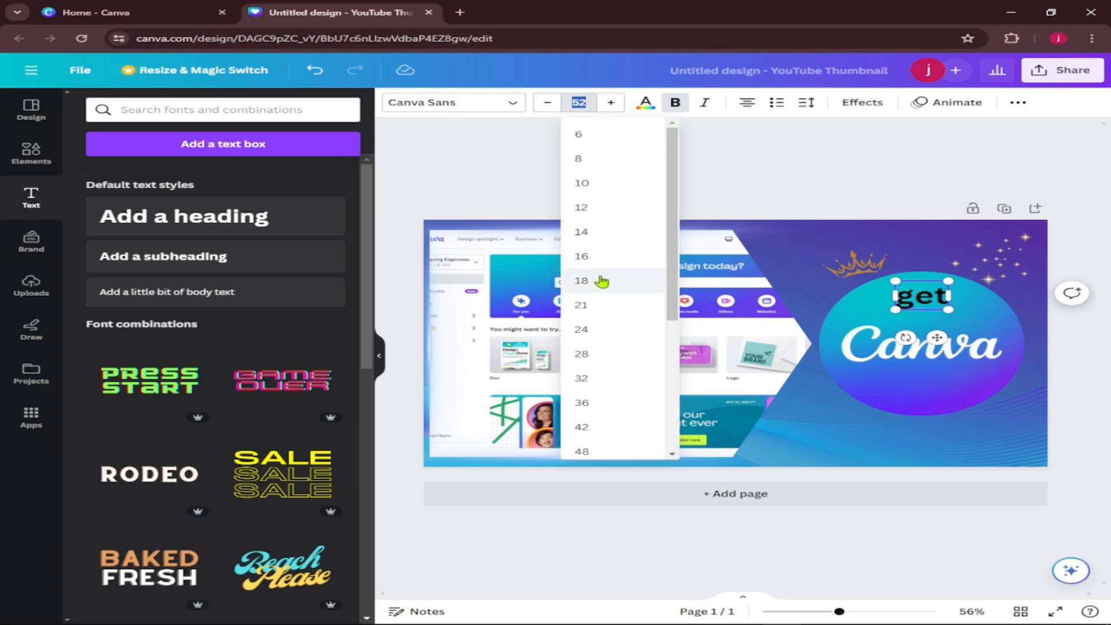
pyautogui.scroll(-1, 596, 388)
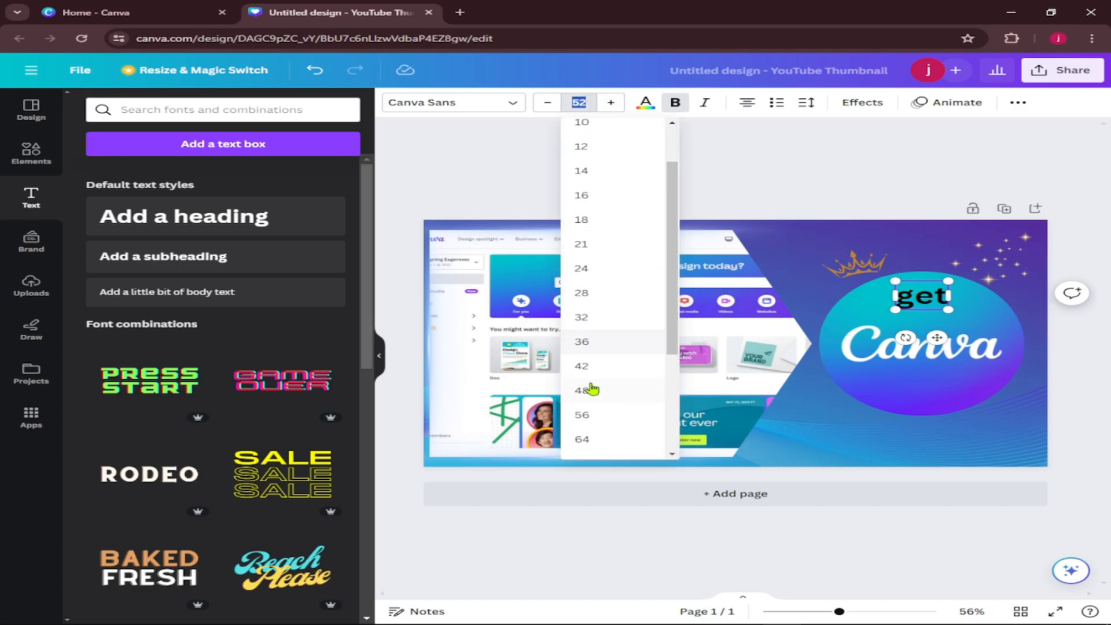
pyautogui.click(602, 418)
pyautogui.click(611, 102)
pyautogui.click(612, 104)
pyautogui.click(612, 105)
pyautogui.click(613, 104)
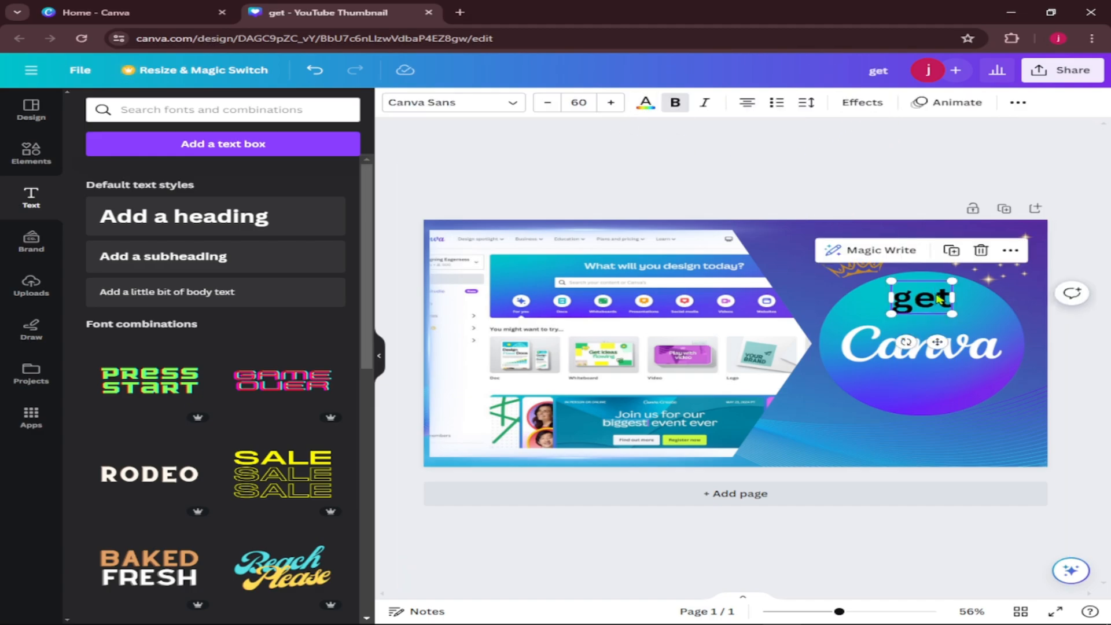
pyautogui.click(1017, 102)
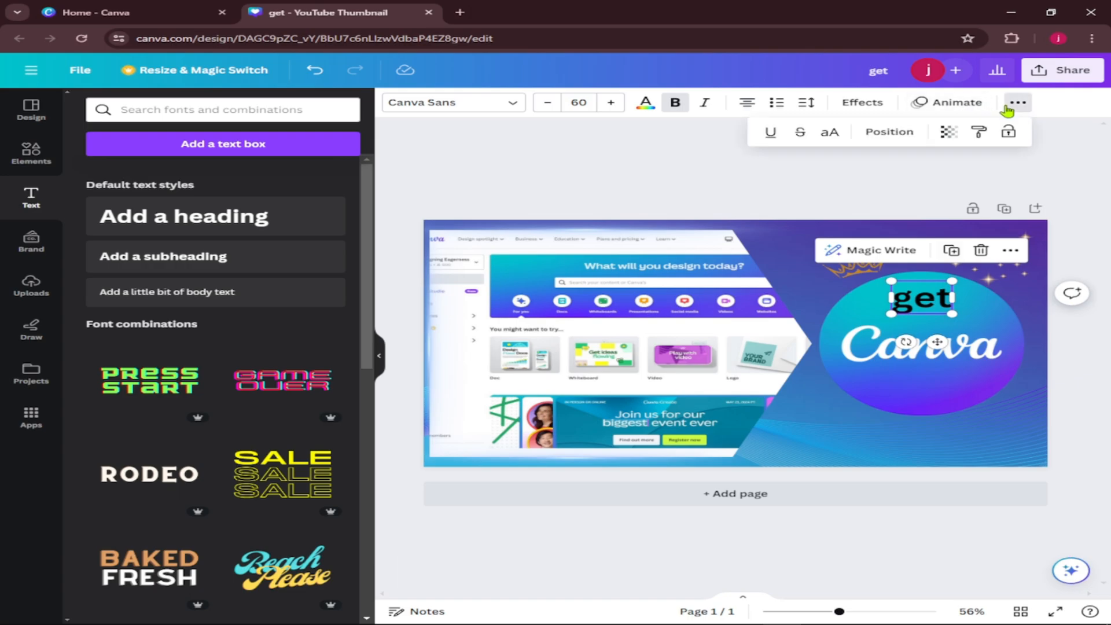
pyautogui.click(832, 135)
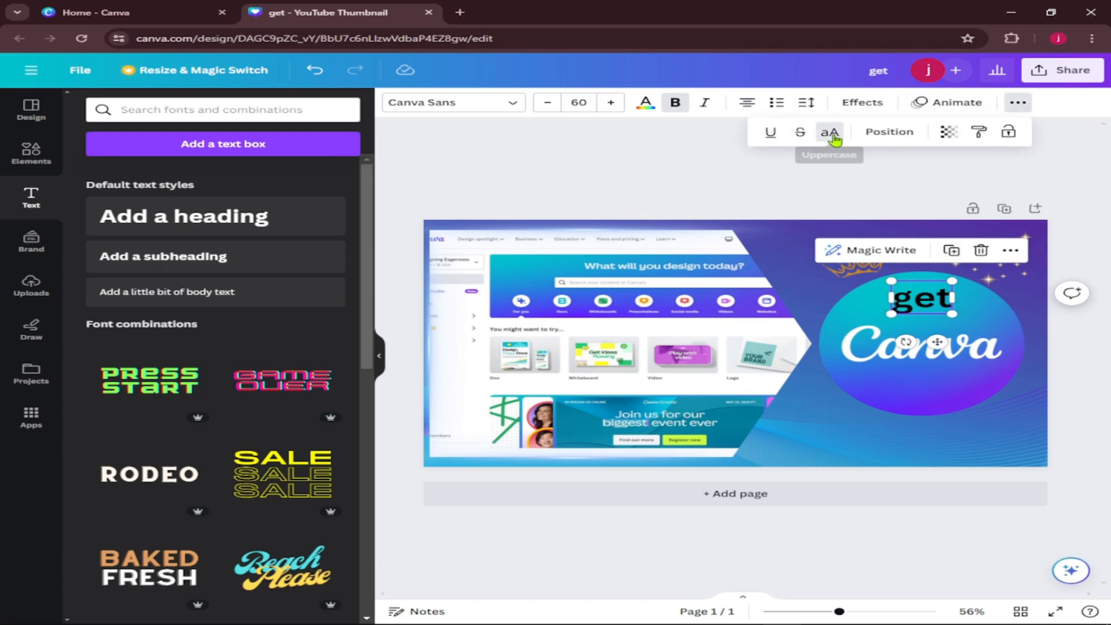
# Change the GET heading's font to Univers Bold.
pyautogui.click(496, 104)
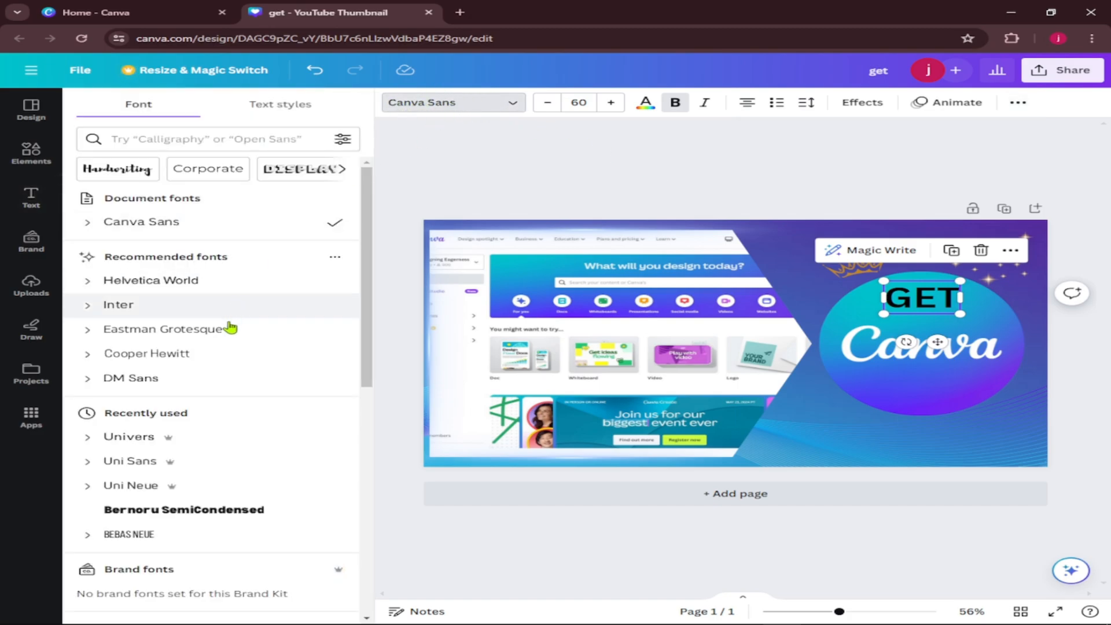
pyautogui.click(92, 443)
pyautogui.click(157, 515)
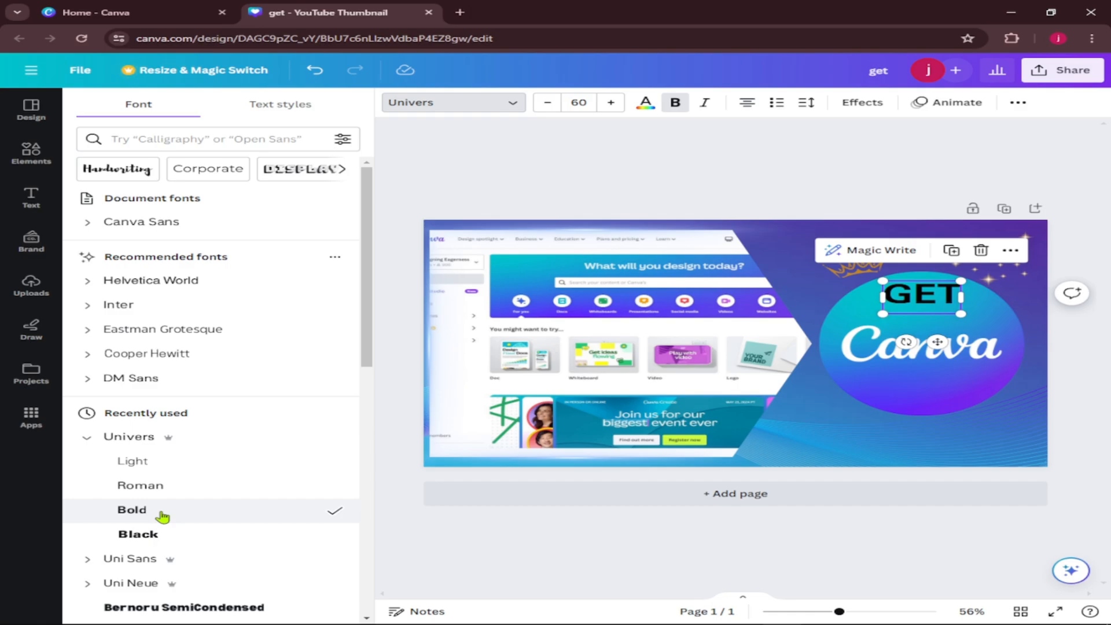
pyautogui.click(804, 211)
# Color the GET heading white and move it slightly down, closer to the word Canva.
pyautogui.moveTo(927, 294); pyautogui.dragTo(926, 295)
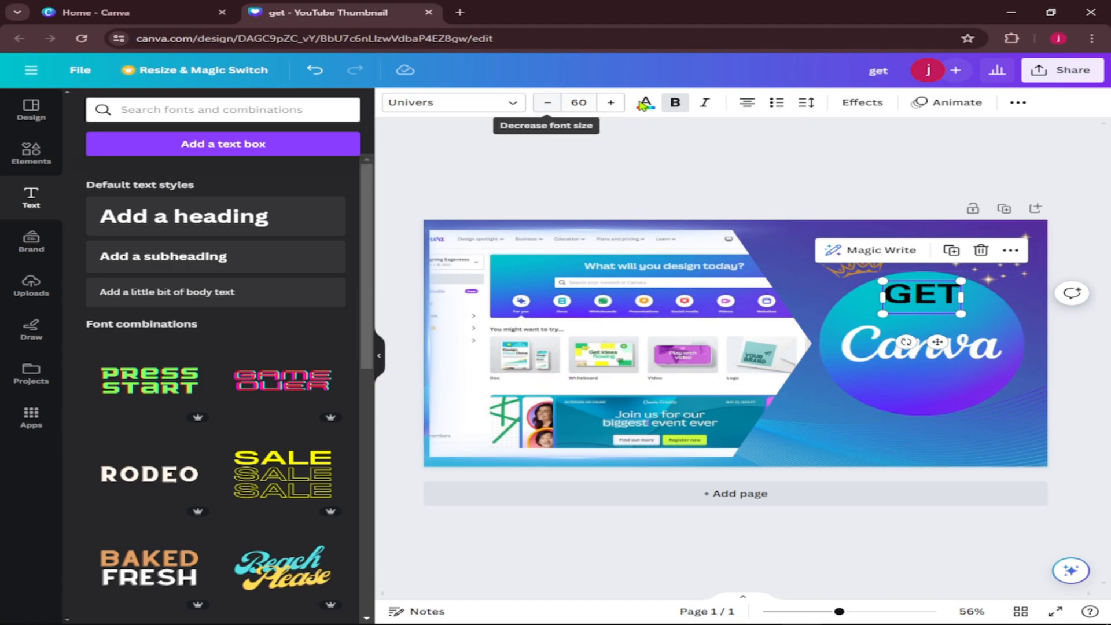
pyautogui.click(645, 103)
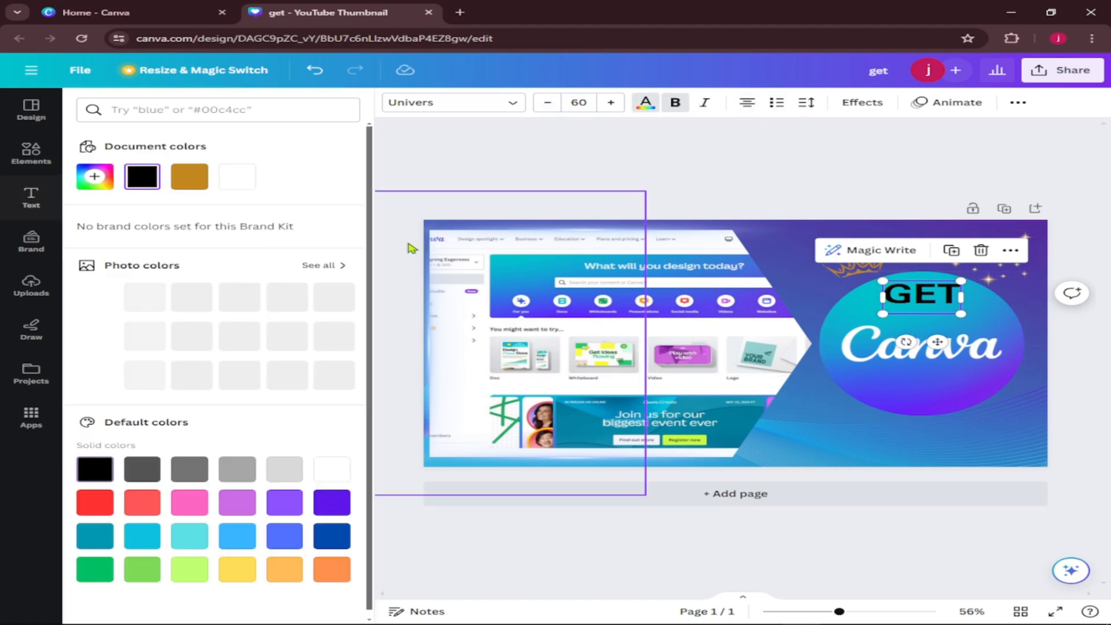
pyautogui.click(246, 181)
pyautogui.click(736, 181)
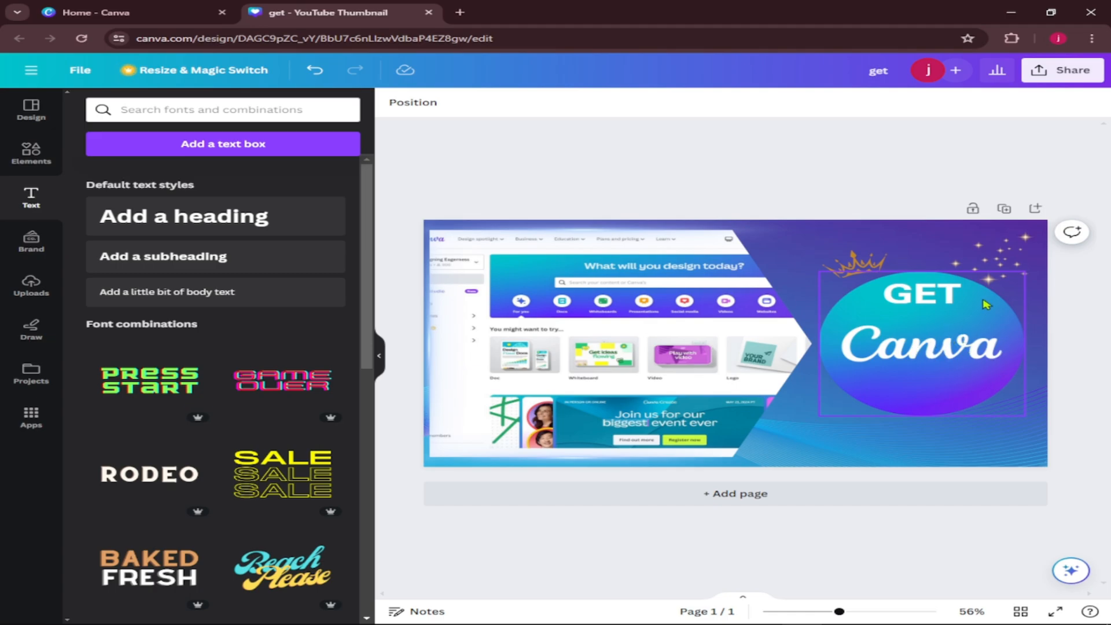
pyautogui.click(928, 298)
pyautogui.moveTo(927, 298); pyautogui.dragTo(924, 302)
# Apply a Shadow effect to the GET heading with an offset of 72 and black as the shadow color.
pyautogui.click(863, 102)
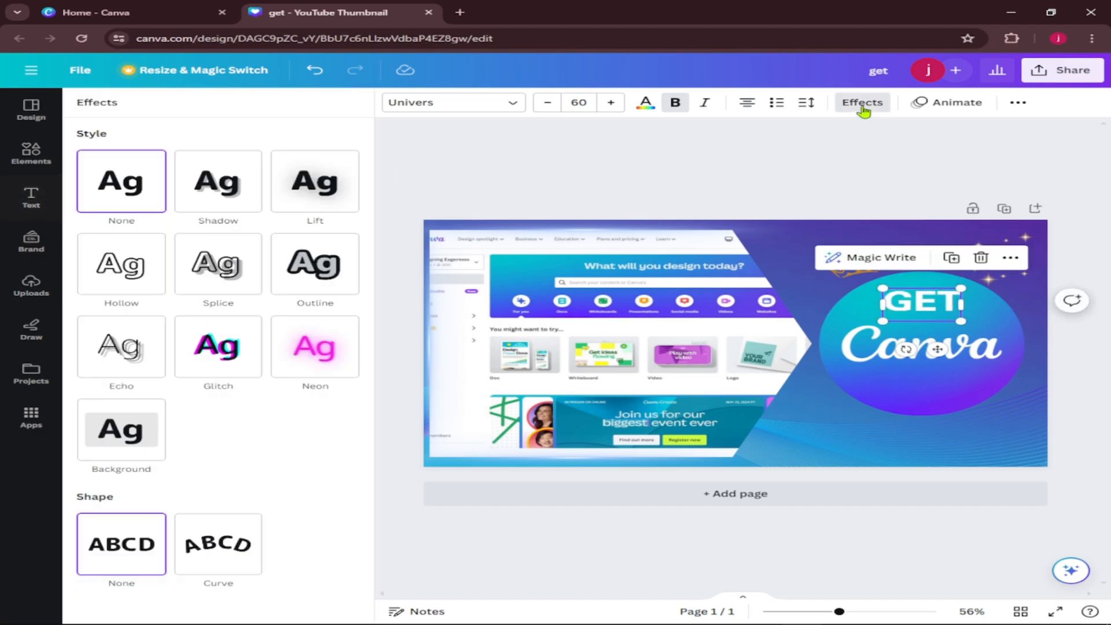
pyautogui.click(213, 180)
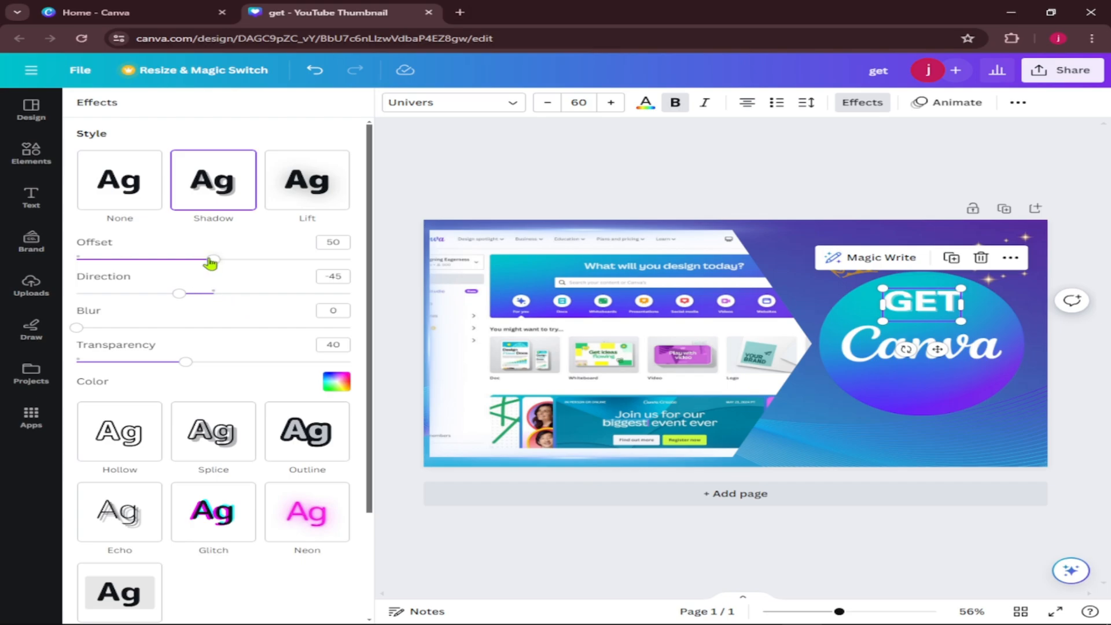
pyautogui.moveTo(210, 261); pyautogui.dragTo(274, 260)
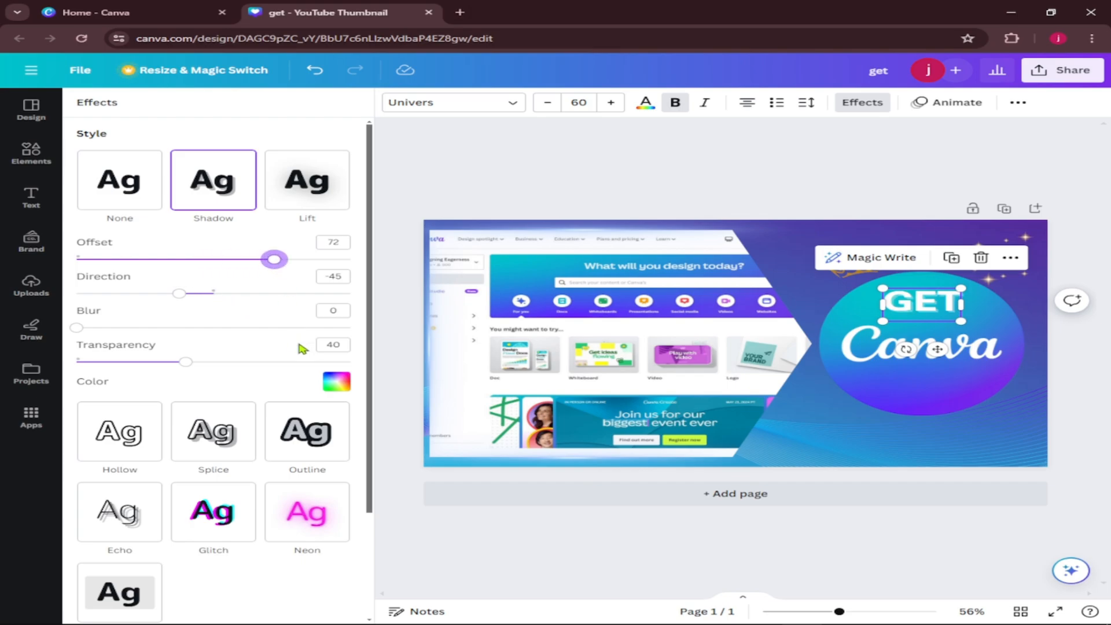
pyautogui.click(344, 387)
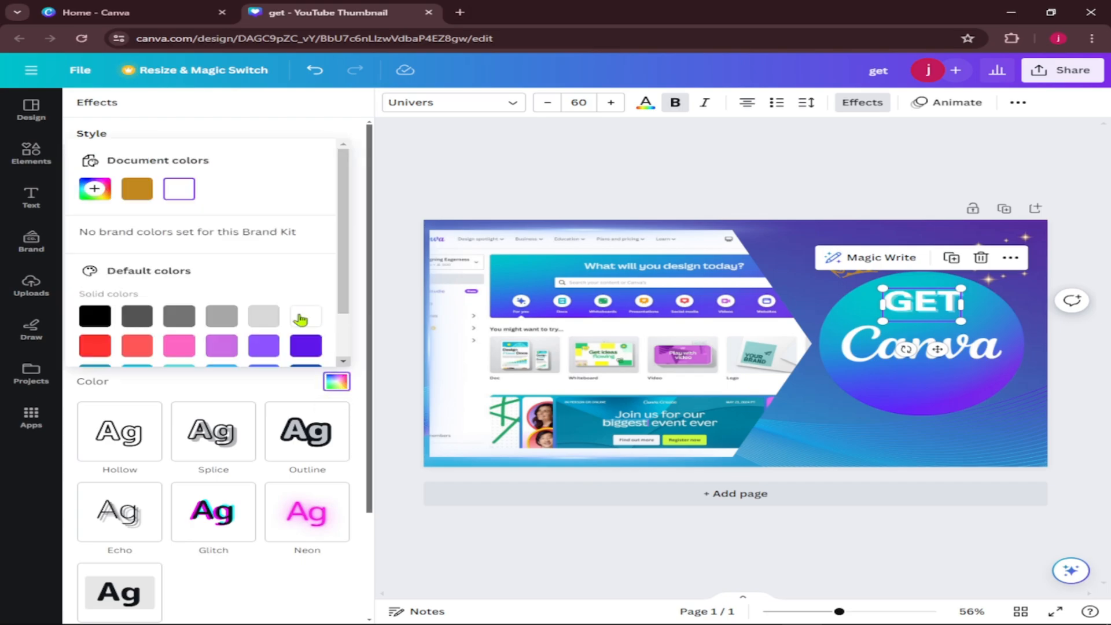
pyautogui.click(95, 316)
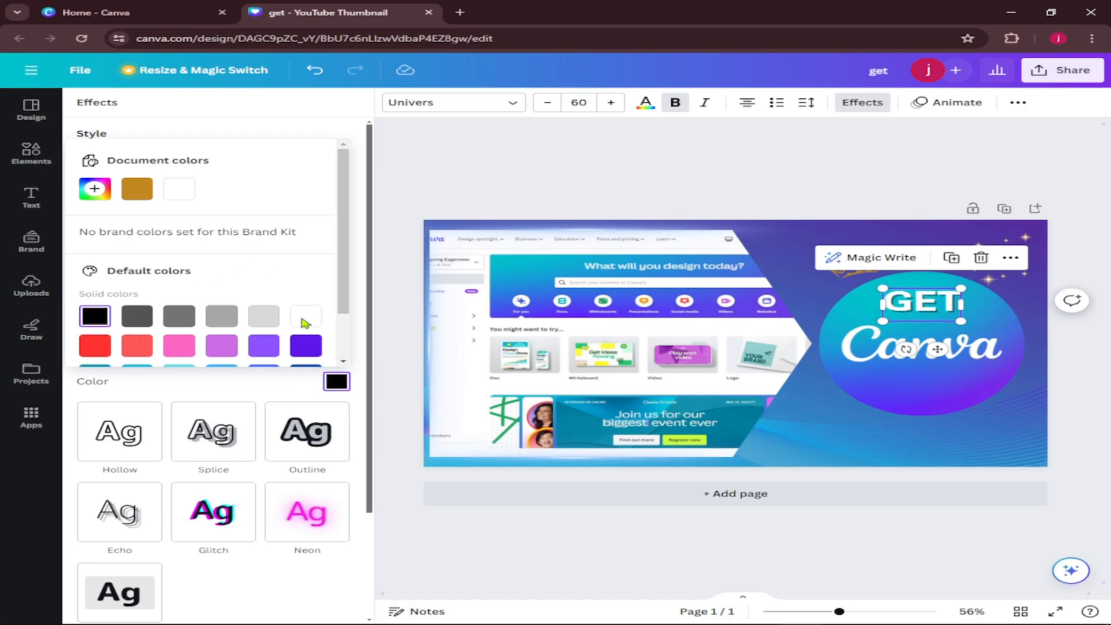
pyautogui.click(345, 385)
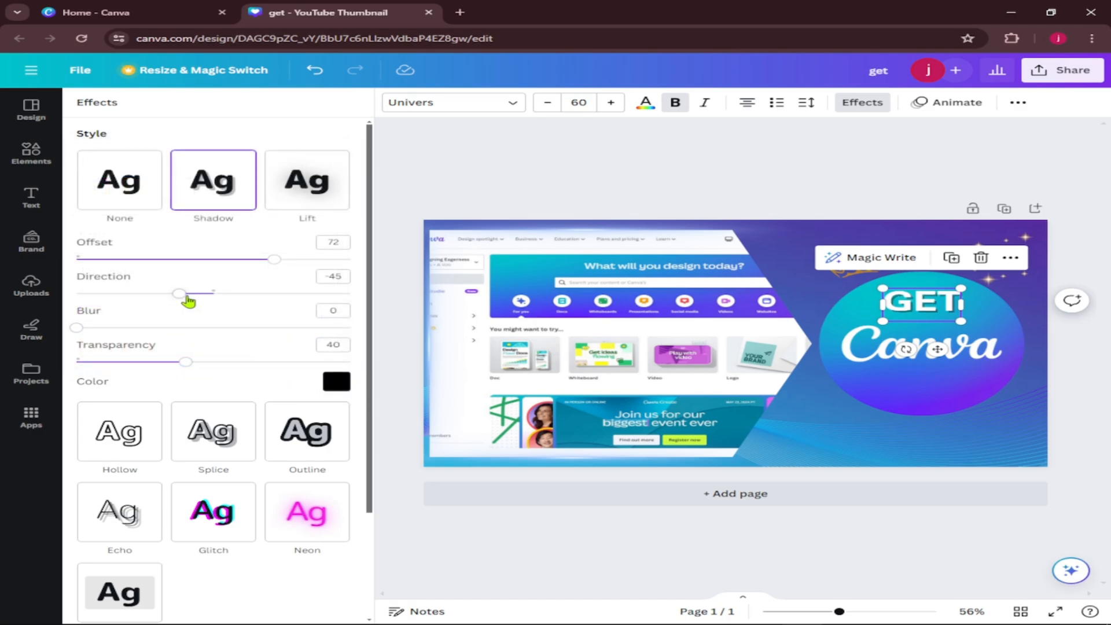
# Set the GET heading's shadow to blur 60, transparency 90 and offset 80.
pyautogui.moveTo(76, 327); pyautogui.dragTo(323, 362)
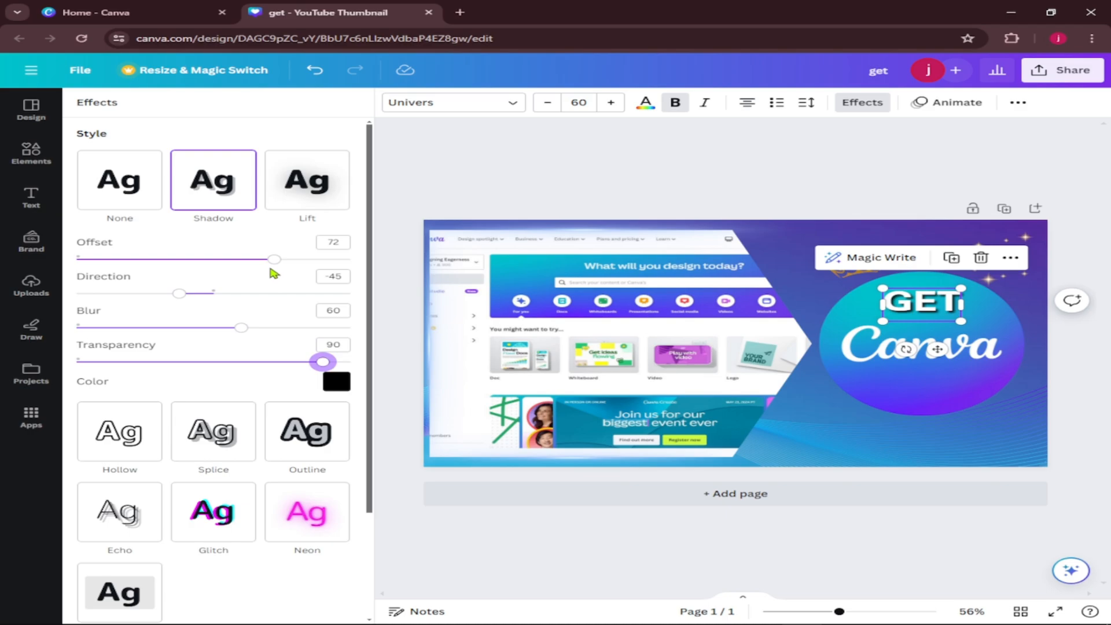
pyautogui.moveTo(277, 263); pyautogui.dragTo(298, 264)
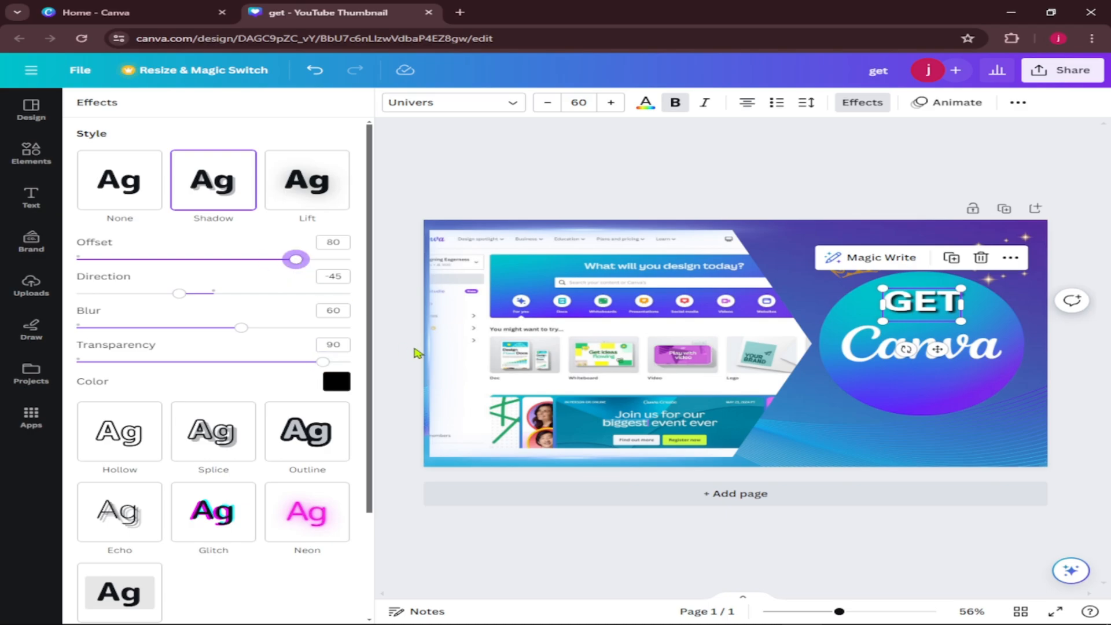
pyautogui.press('Escape')
pyautogui.press('Escape')
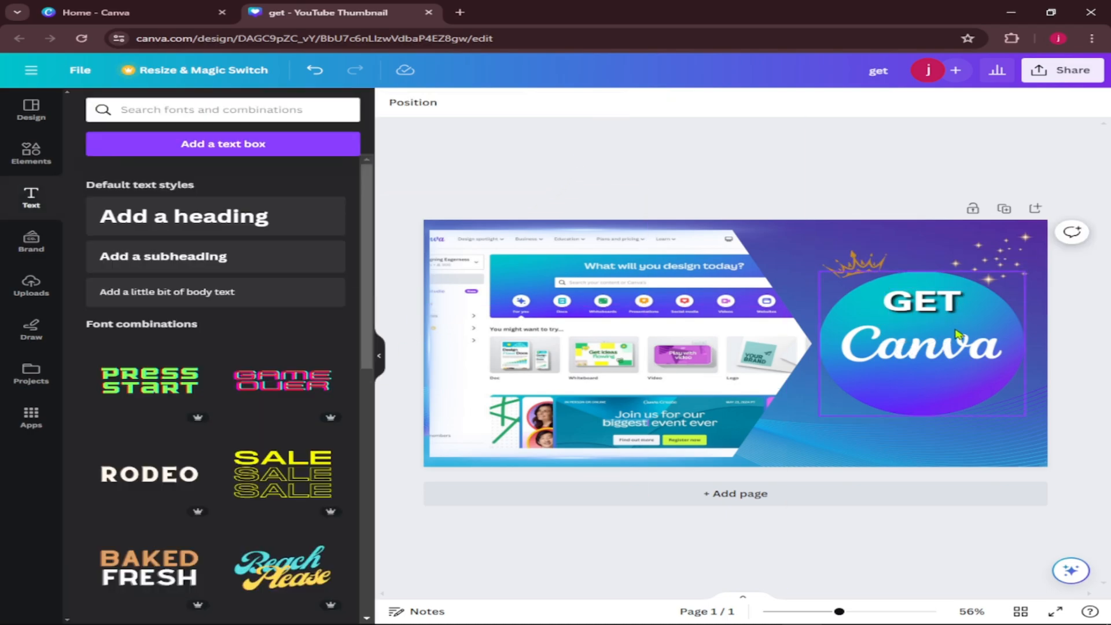
# Duplicate the GET heading, place the copy below the word Canva, and replace its text with "FOR LIFETIME".
pyautogui.click(943, 307)
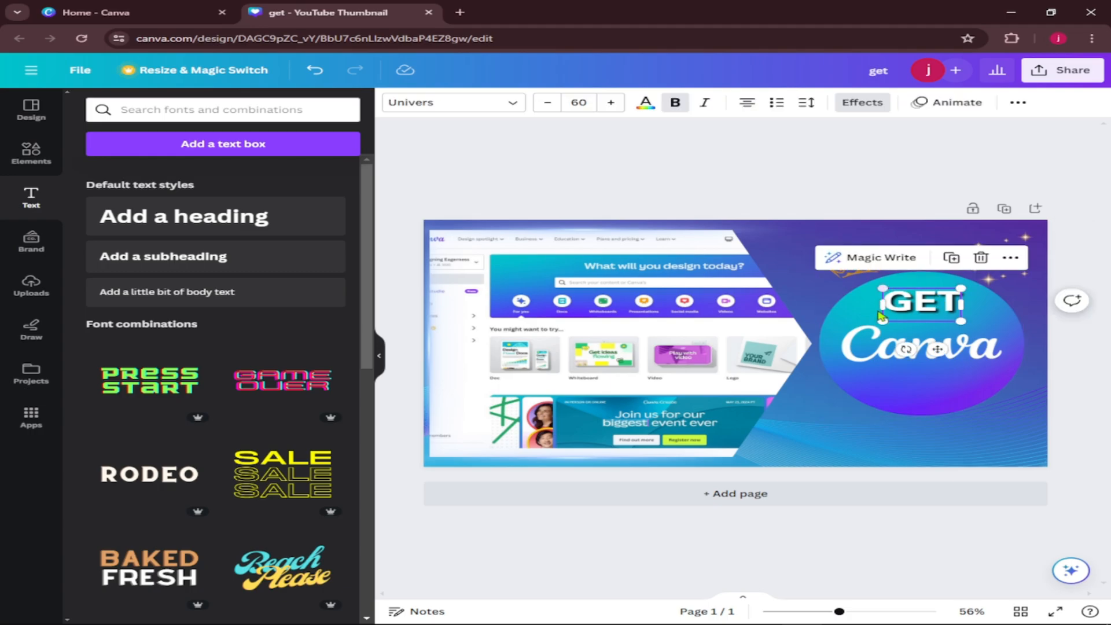
pyautogui.click(953, 260)
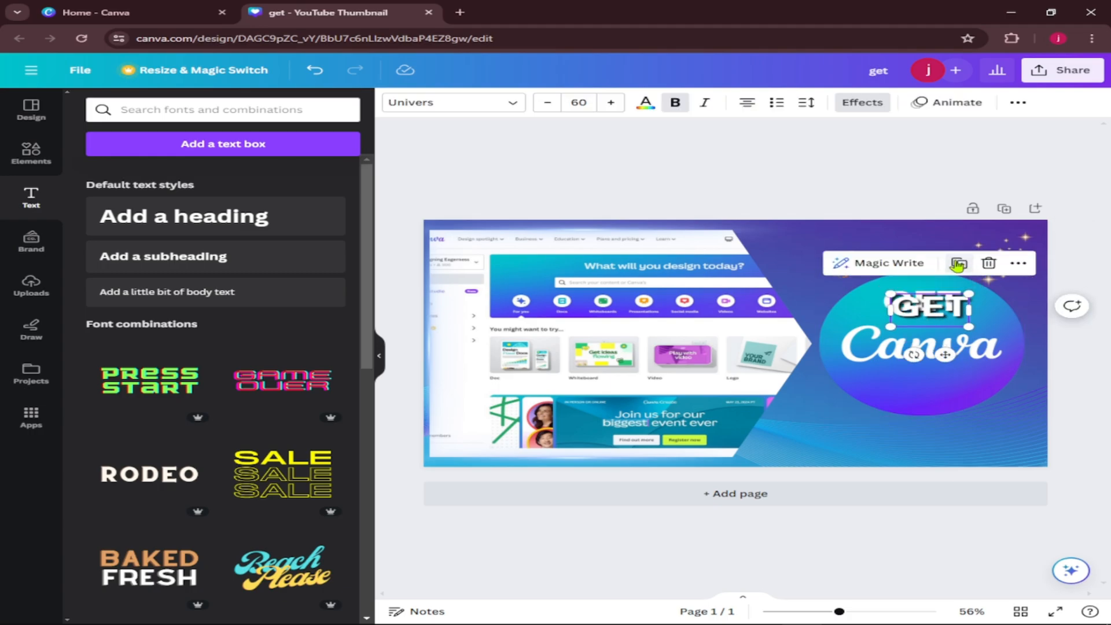
pyautogui.moveTo(941, 312); pyautogui.dragTo(937, 383)
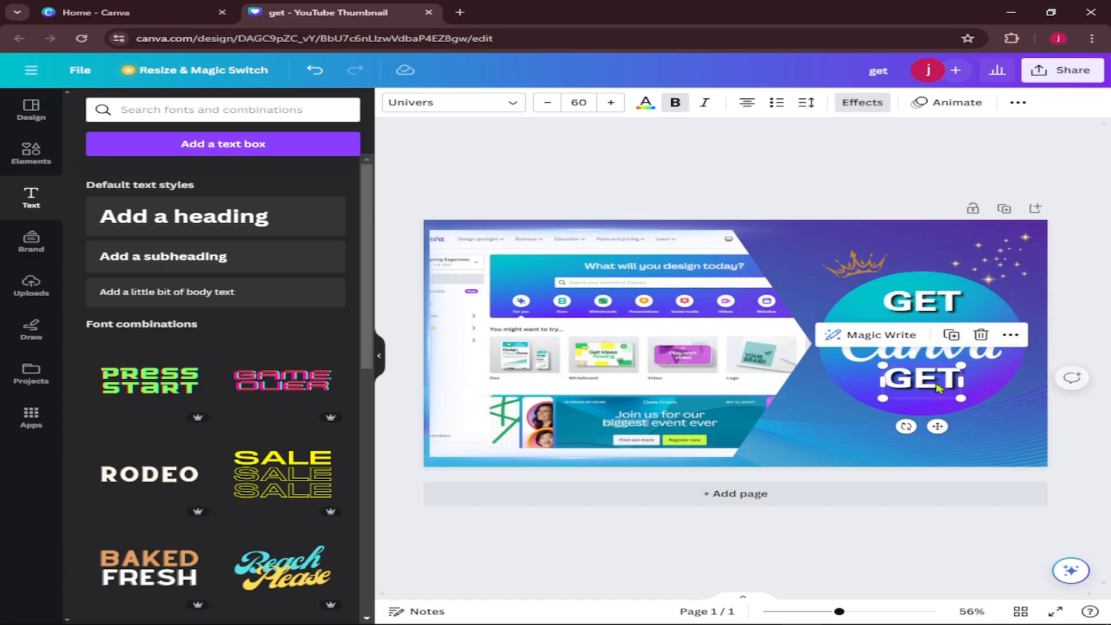
pyautogui.doubleClick(937, 384)
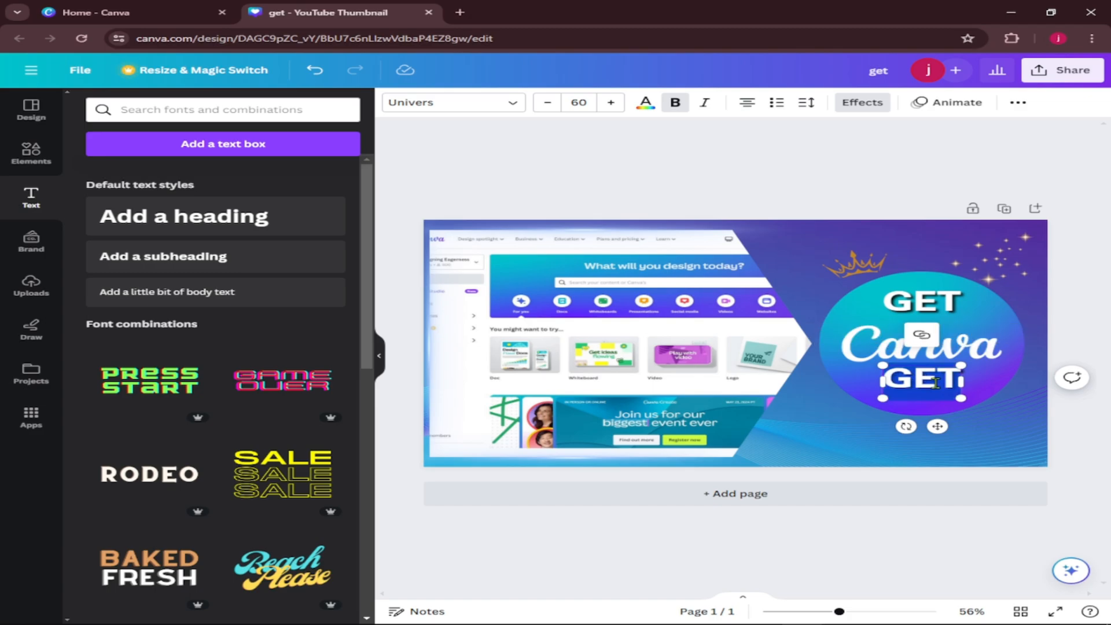
pyautogui.write('FOR LI')
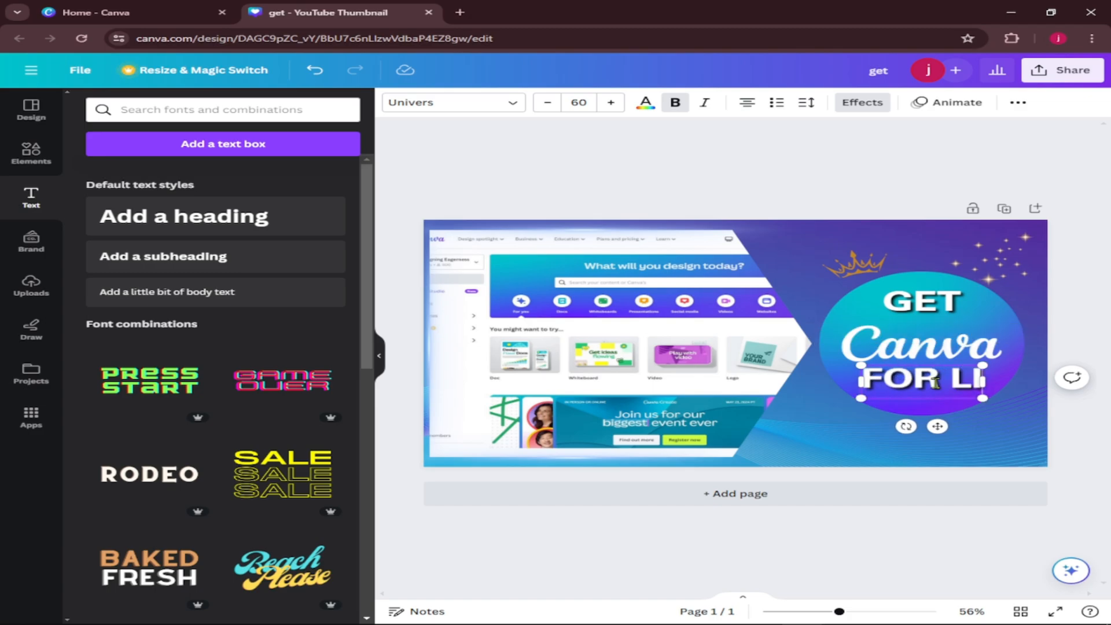
pyautogui.write('FETIME')
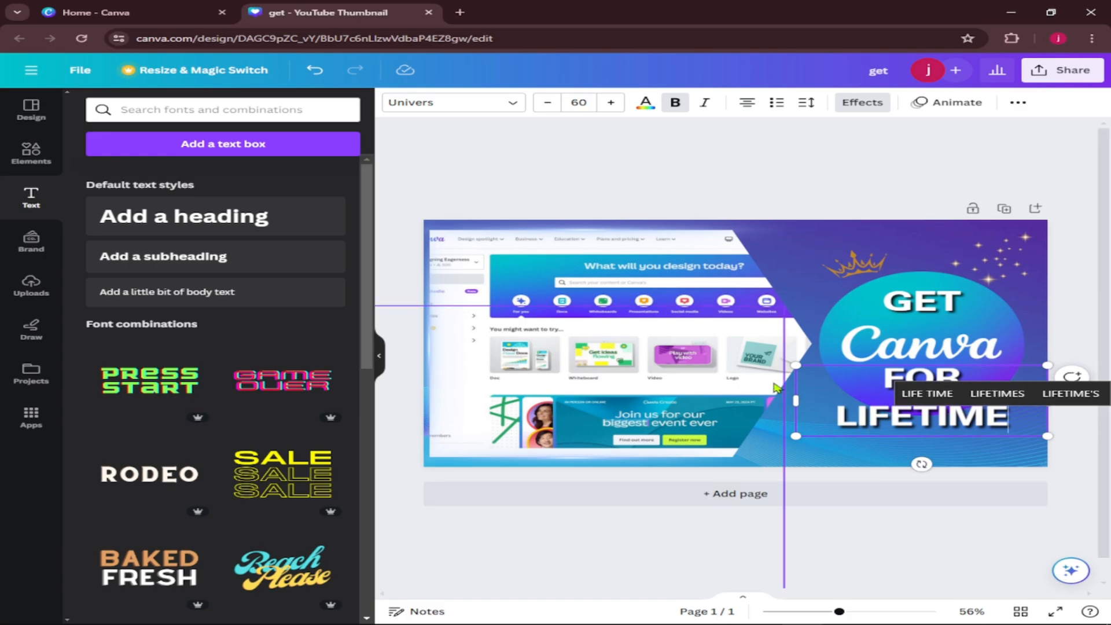
# Set the FOR LIFETIME text to size 36 and center it just below the word Canva.
pyautogui.click(578, 102)
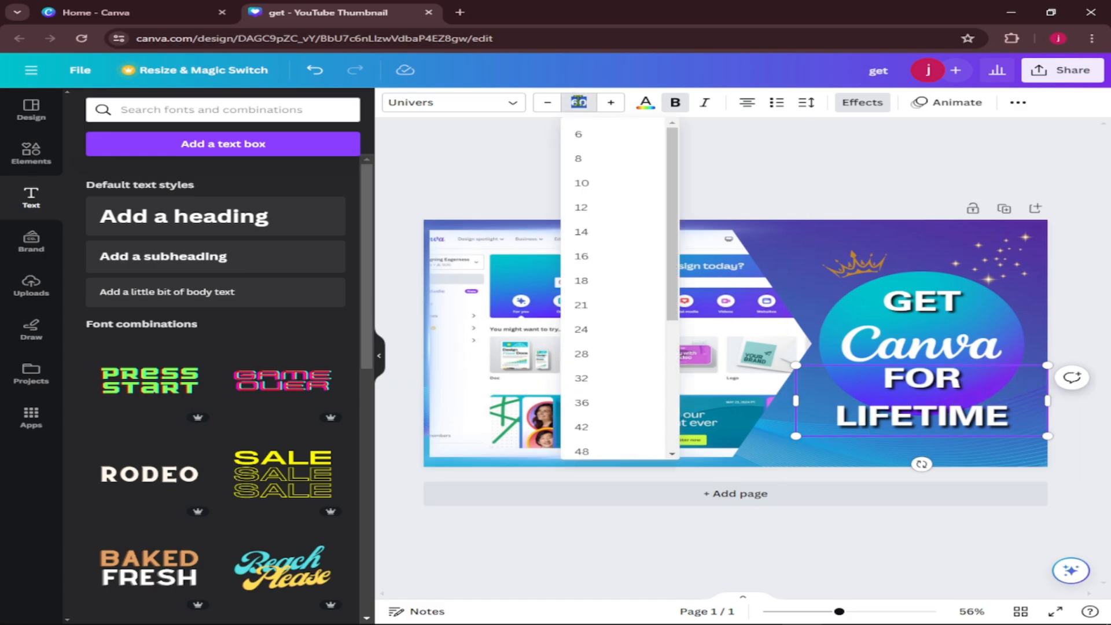
pyautogui.click(601, 408)
pyautogui.moveTo(937, 413); pyautogui.dragTo(945, 425)
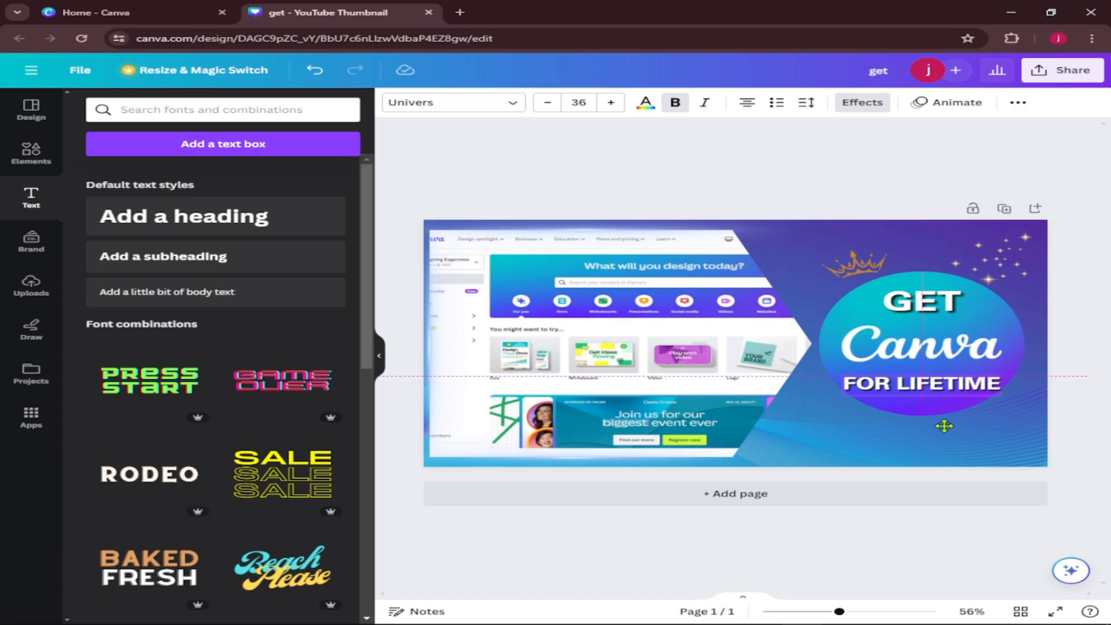
# Nudge the GET heading and the gold crown slightly to fine-tune their positions above the word Canva.
pyautogui.click(938, 315)
pyautogui.moveTo(938, 314); pyautogui.dragTo(944, 307)
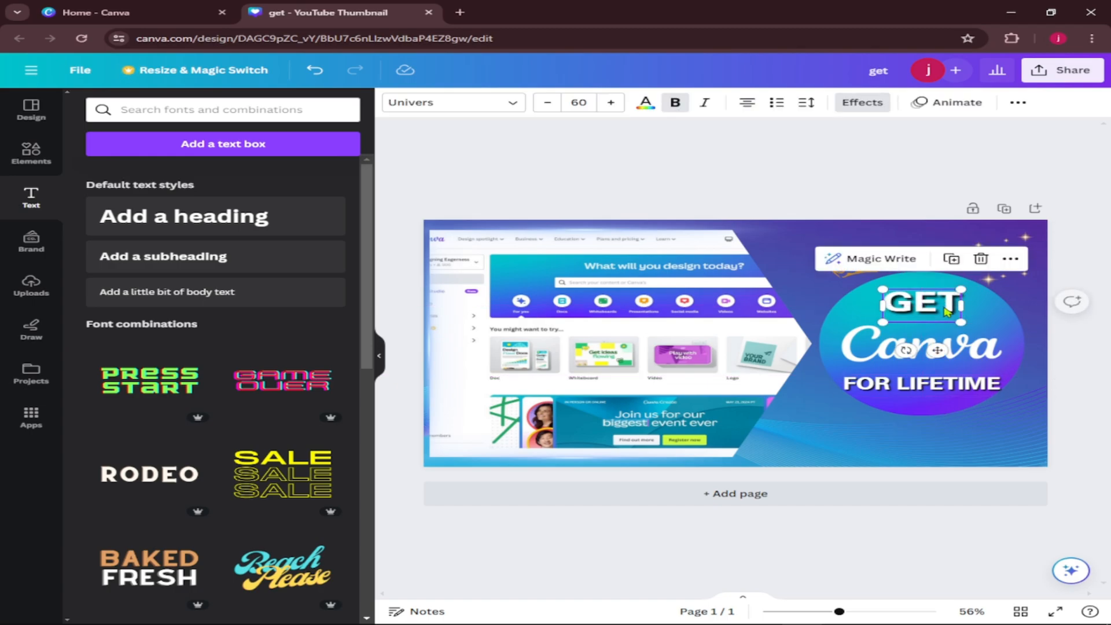
pyautogui.click(893, 189)
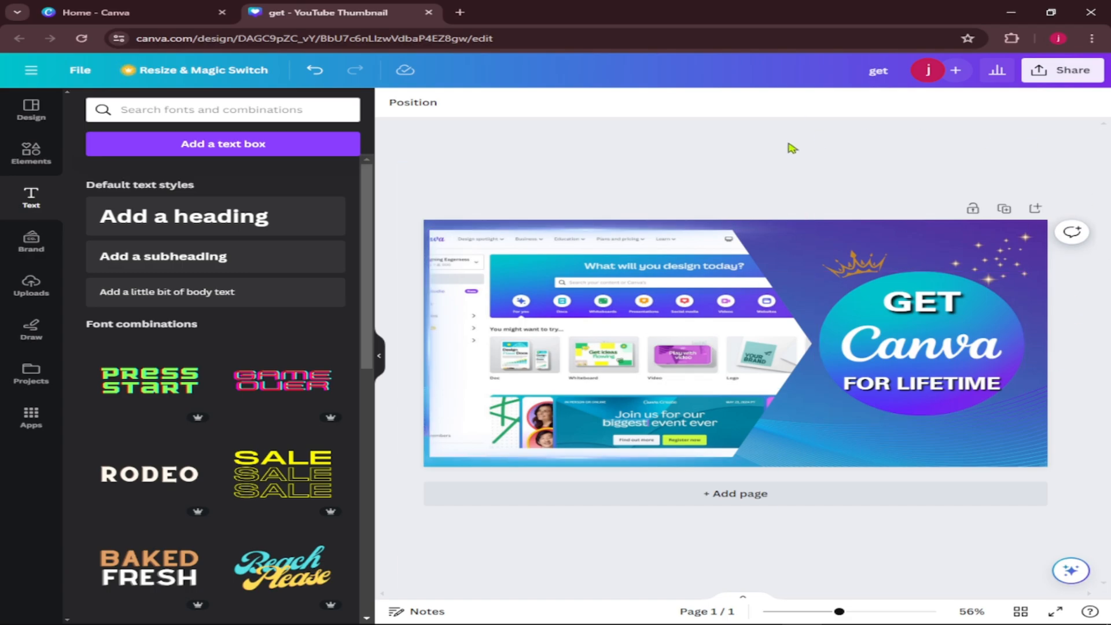
pyautogui.click(864, 265)
pyautogui.moveTo(865, 265); pyautogui.dragTo(862, 264)
pyautogui.click(881, 141)
# Download the thumbnail as a PNG at size 1 with file compression enabled and the download settings saved.
pyautogui.click(1068, 72)
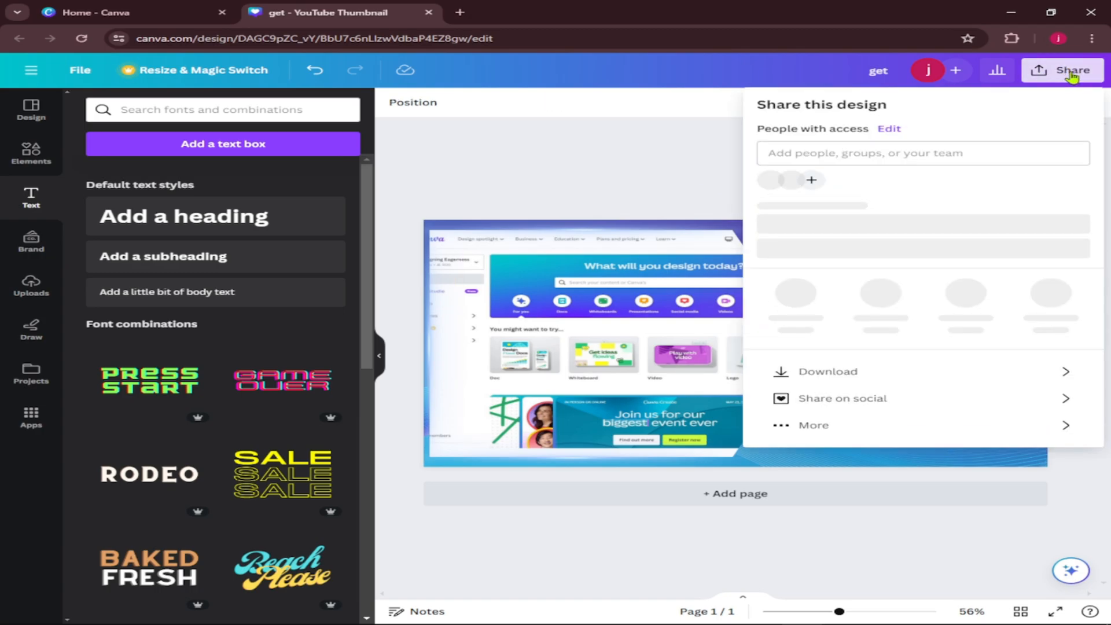
pyautogui.click(896, 388)
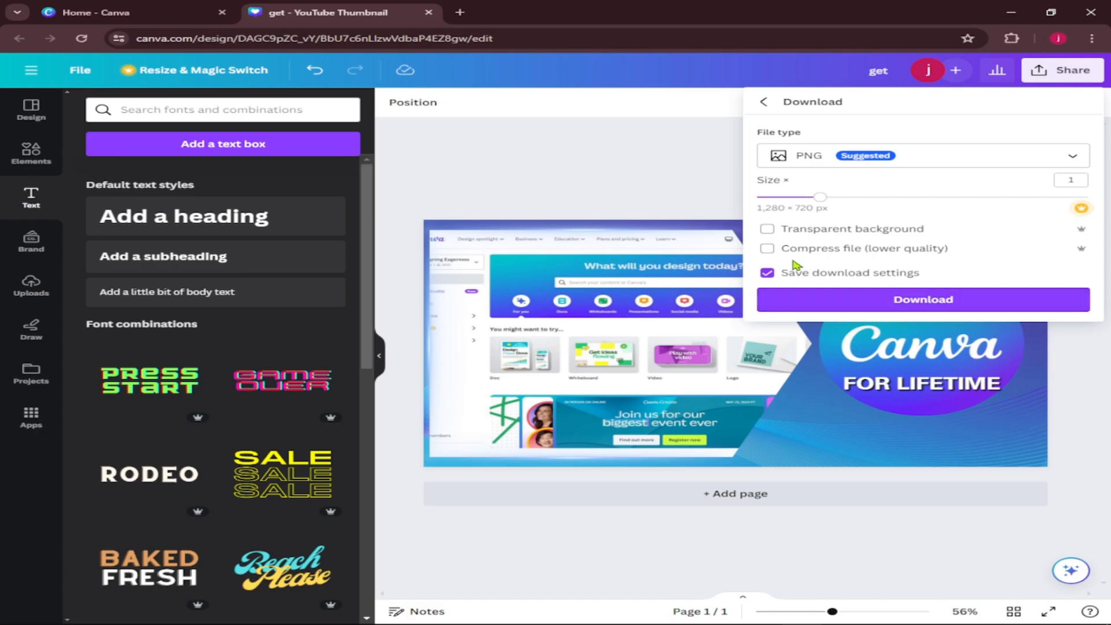
pyautogui.click(767, 249)
pyautogui.click(817, 308)
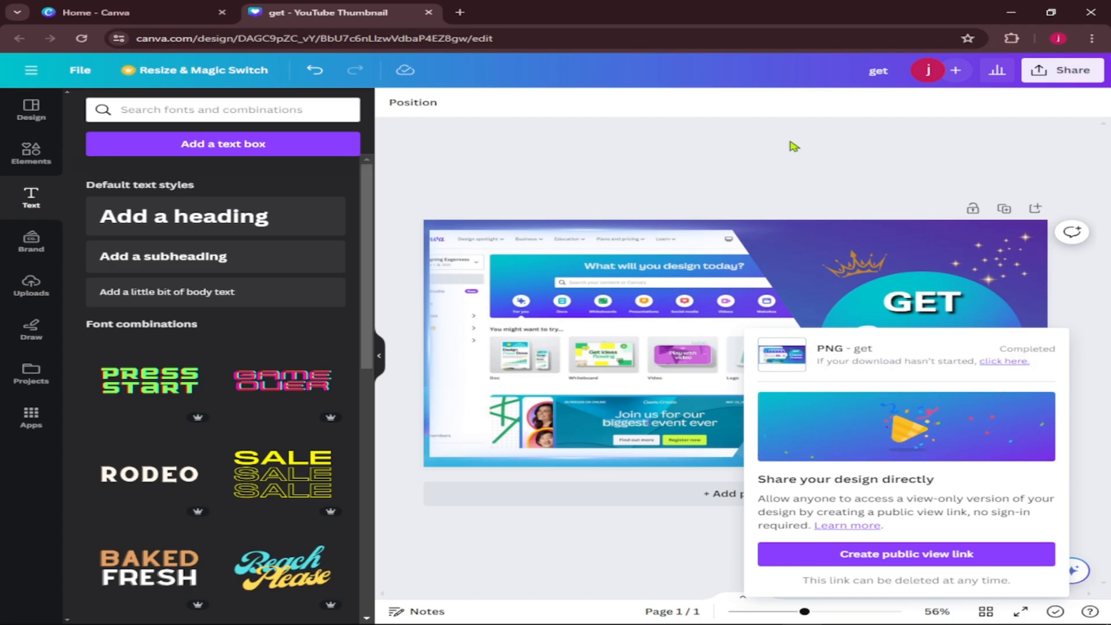
# Open the newly downloaded get.png in the image viewer, examine the crown, sparkles and headline up close, and close the viewer.
pyautogui.click(1029, 39)
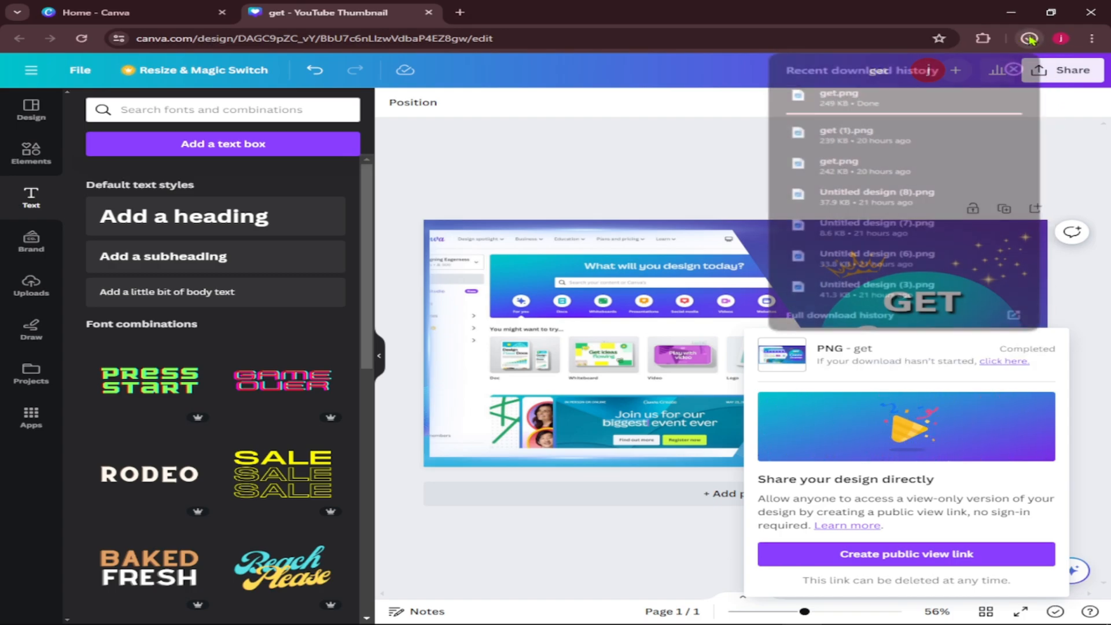
pyautogui.click(850, 100)
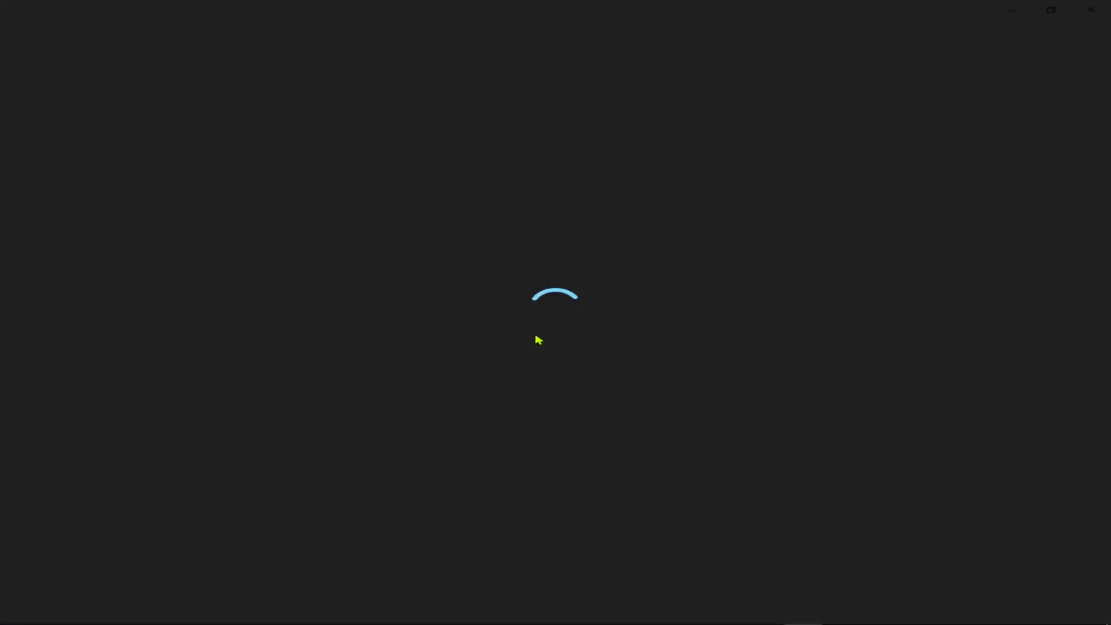
pyautogui.scroll(5, 752, 303)
pyautogui.moveTo(766, 303); pyautogui.dragTo(471, 390)
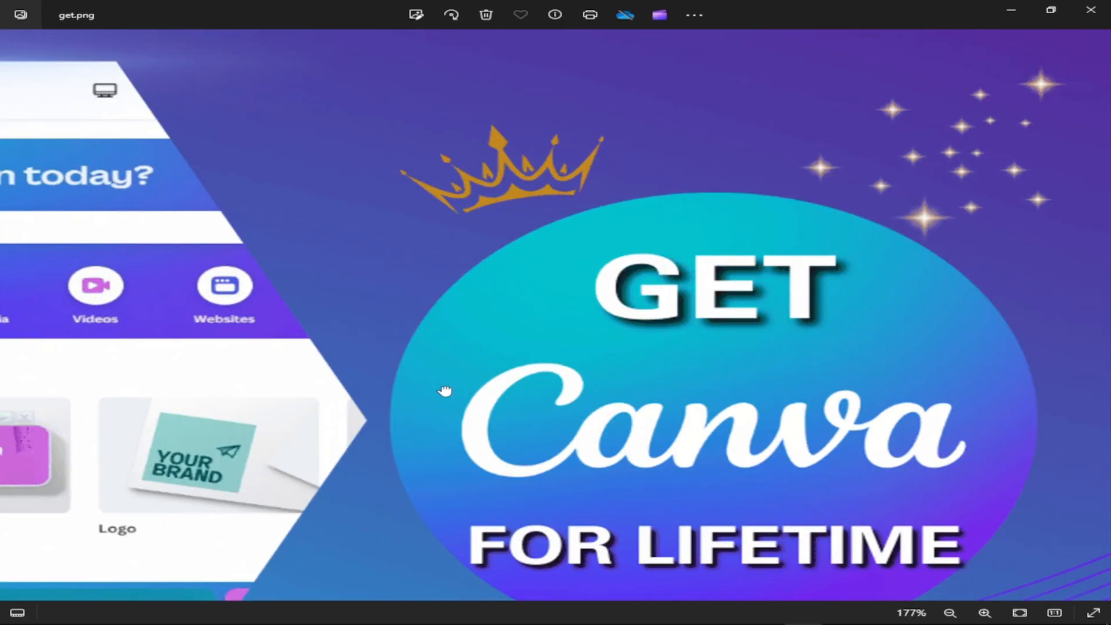
pyautogui.scroll(3, 861, 275)
pyautogui.moveTo(861, 276); pyautogui.dragTo(586, 396)
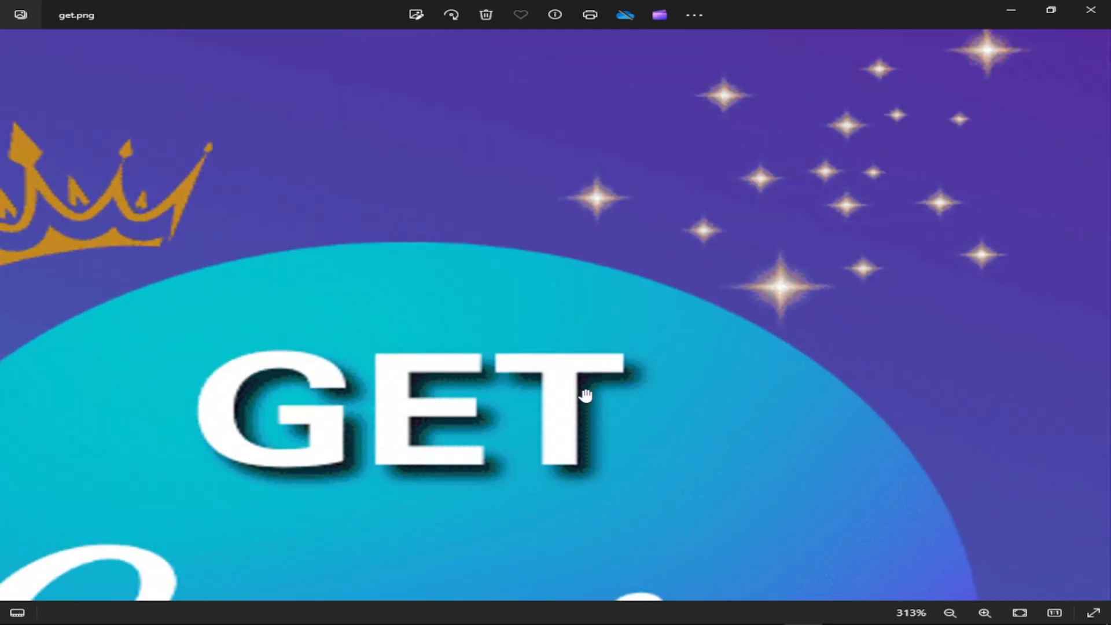
pyautogui.scroll(-8, 585, 396)
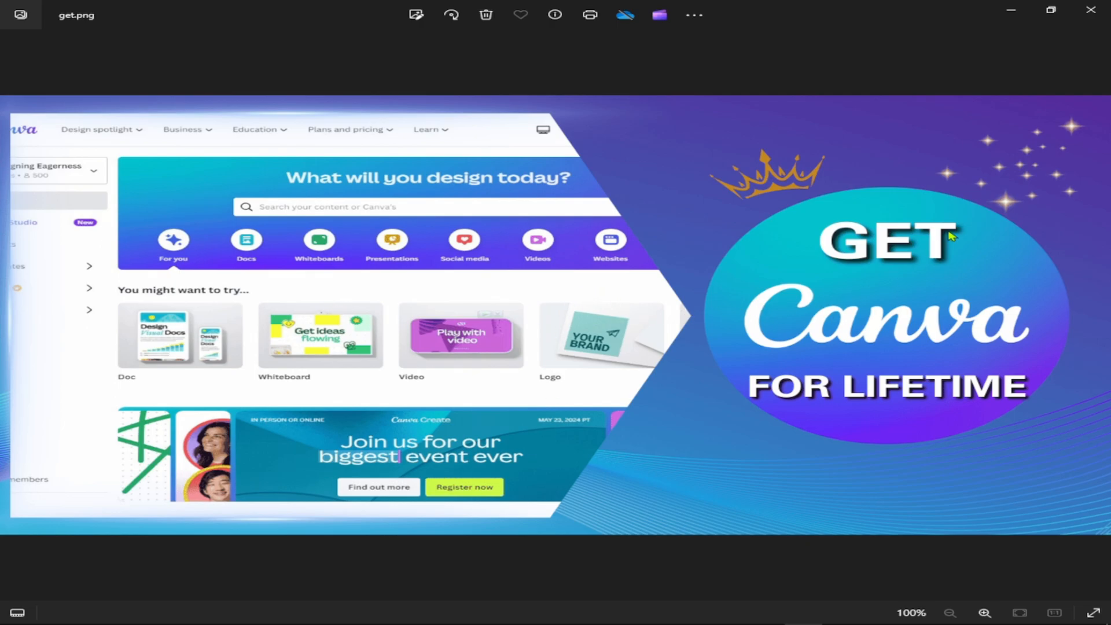
pyautogui.click(1091, 10)
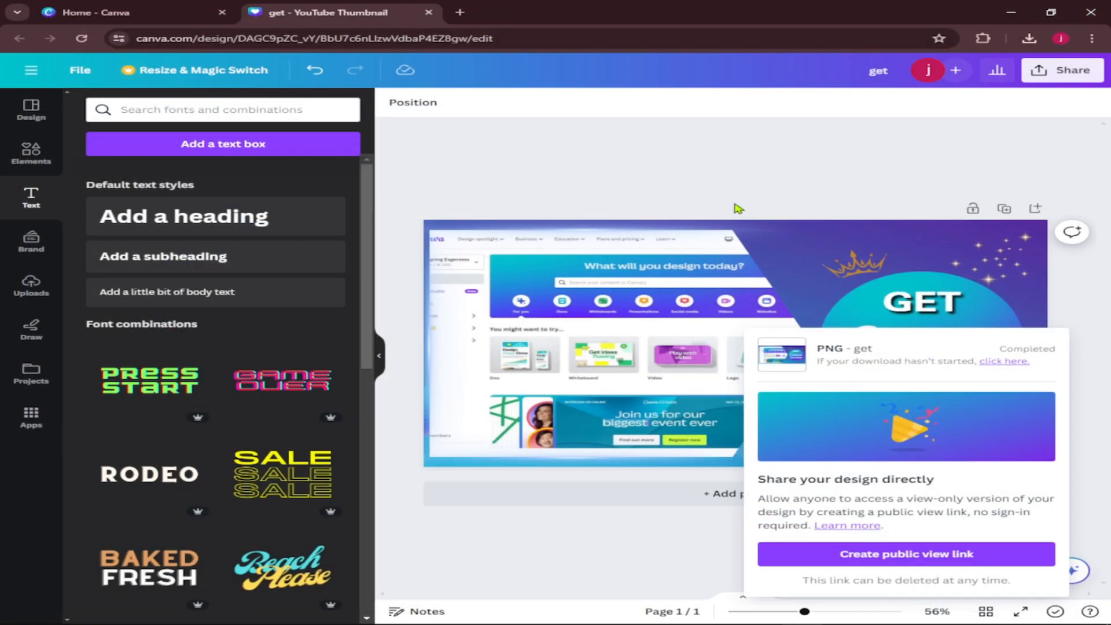
# Dismiss the download notice and minimize the browser window to return to the desktop.
pyautogui.click(749, 170)
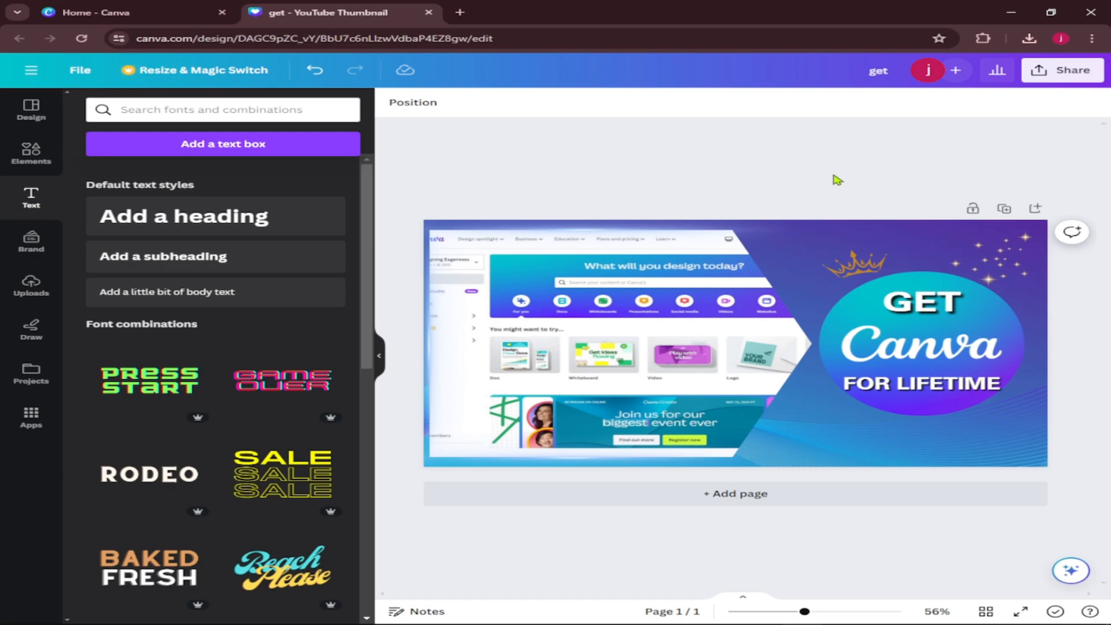
pyautogui.click(1011, 13)
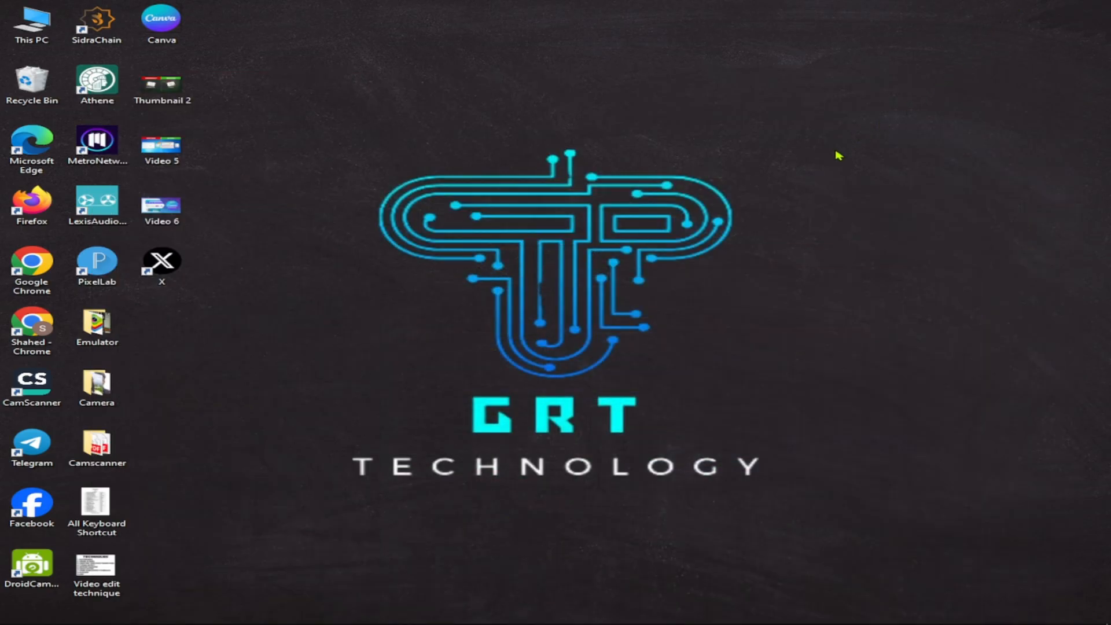